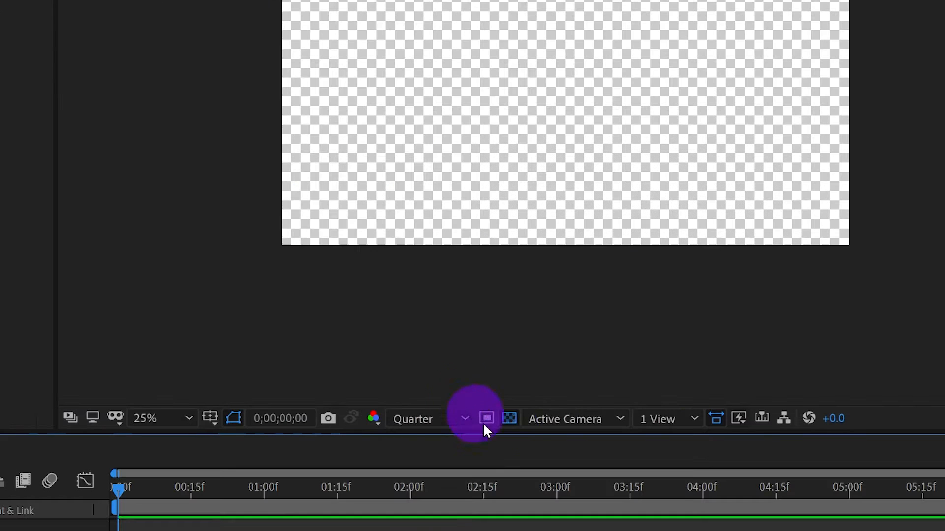
Turn off the transparency grid and add a 3840 x 2160 px solid named BG to Main Comp
{"action": "left_click", "coordinate": [585, 379]}
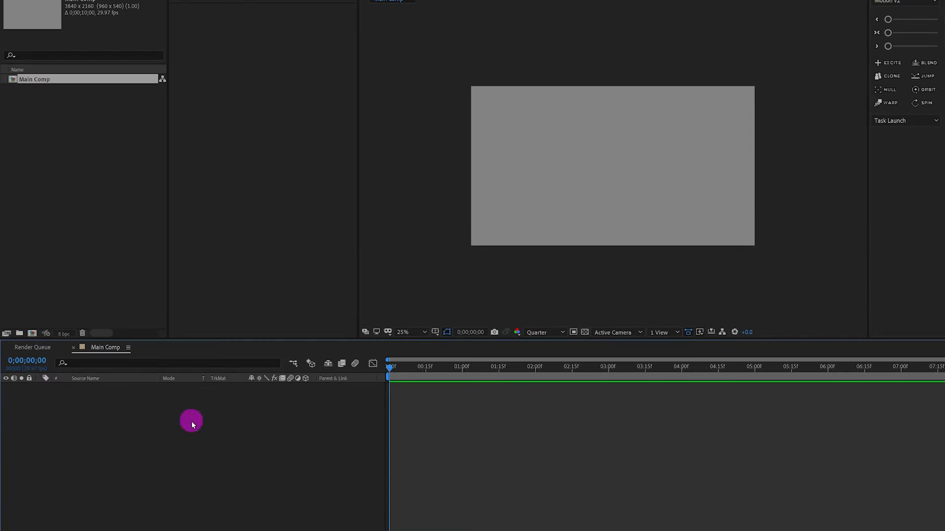
{"action": "right_click", "coordinate": [196, 420]}
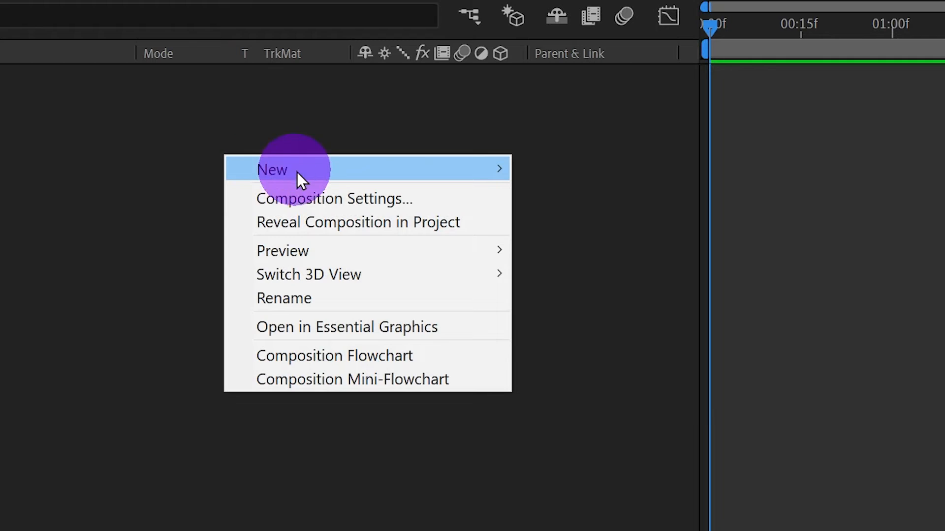
{"action": "mouse_move", "coordinate": [494, 176]}
{"action": "left_click", "coordinate": [616, 225]}
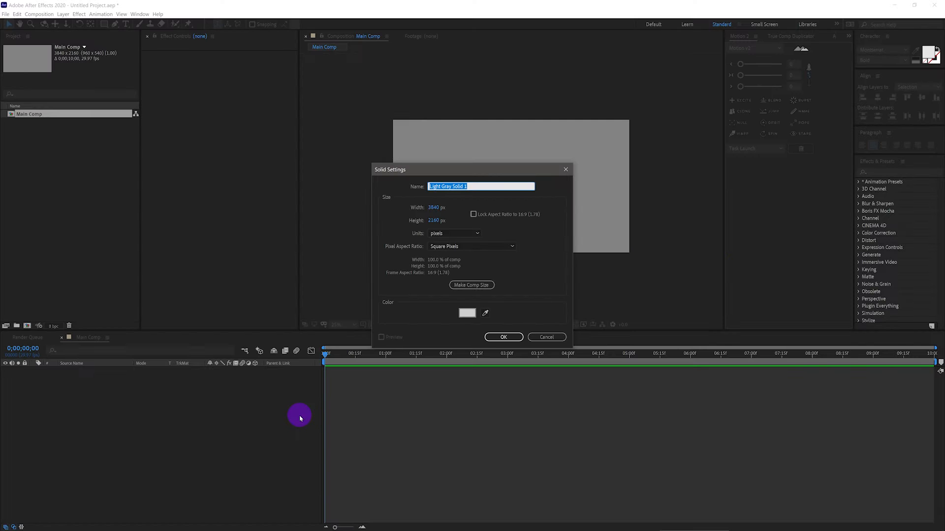
{"action": "type", "text": "BG"}
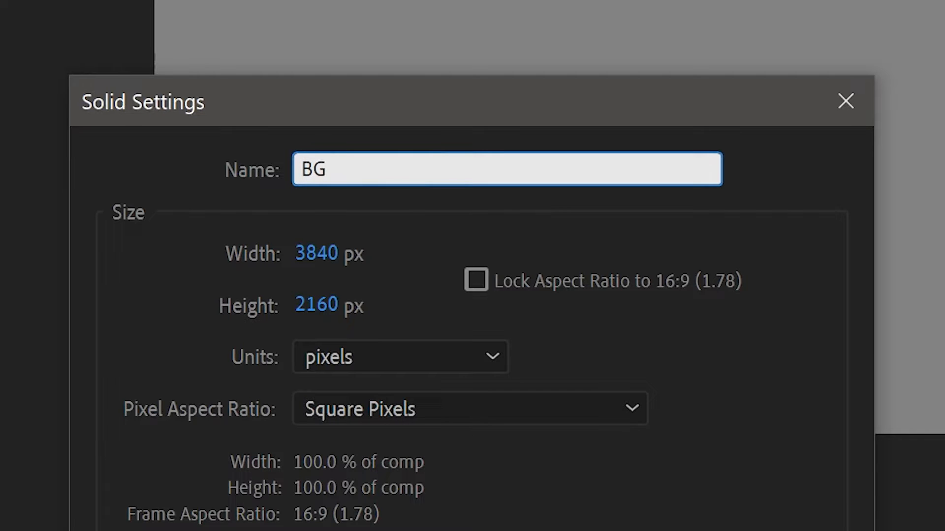
{"action": "left_click", "coordinate": [517, 298]}
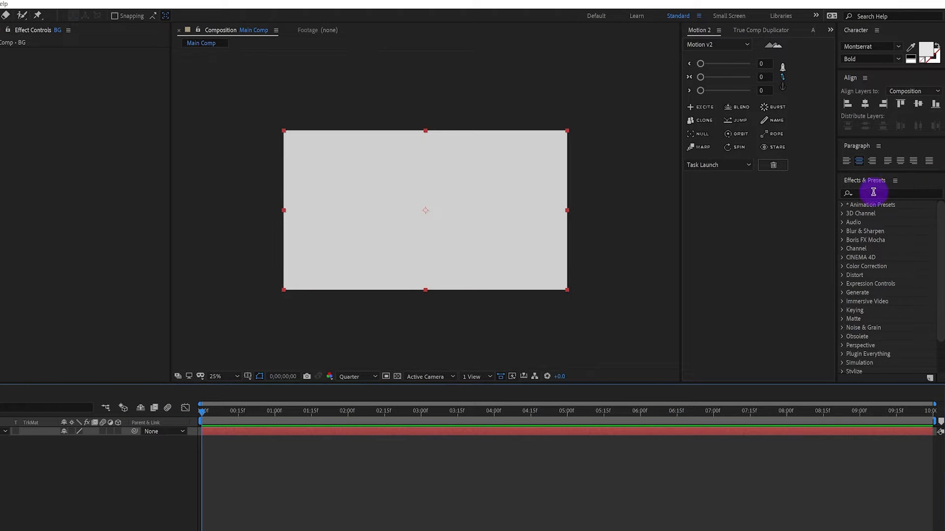
Find the Gradient Ramp effect and apply it to the BG layer
{"action": "left_click", "coordinate": [873, 192]}
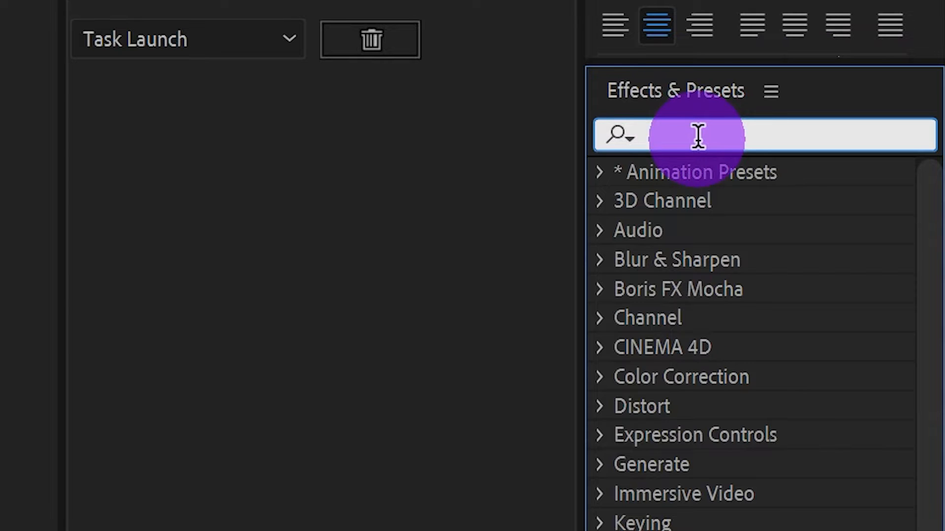
{"action": "type", "text": "gradie"}
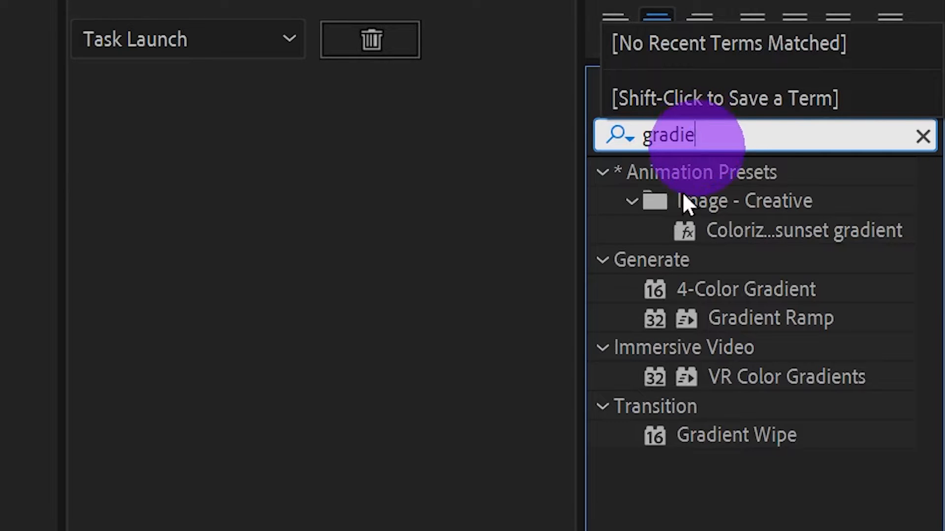
{"action": "left_click", "coordinate": [783, 319]}
{"action": "left_click_drag", "start_coordinate": [783, 317], "coordinate": [678, 438]}
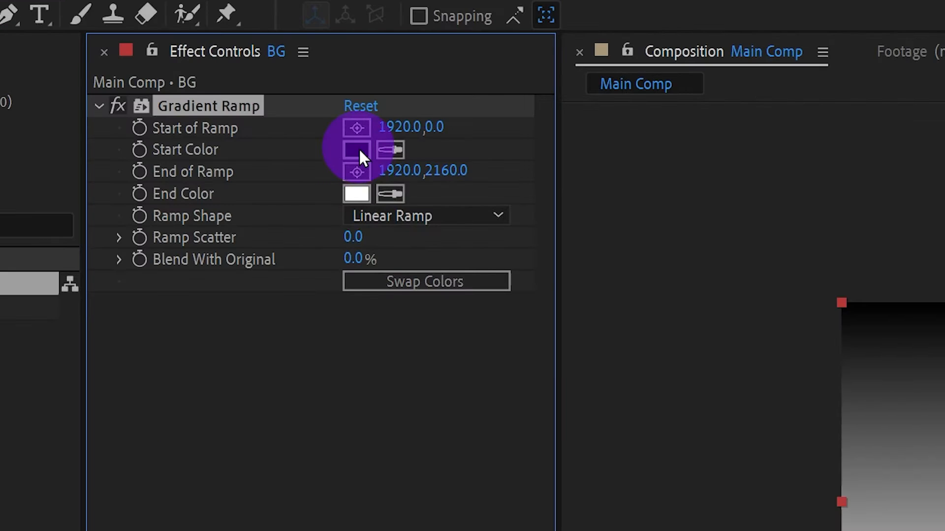
Set the Gradient Ramp's start color to DFDFDF and end color to BCBCBC, and shift its start point's X position to about 1246
{"action": "left_click", "coordinate": [356, 149]}
{"action": "type", "text": "DFDFDF"}
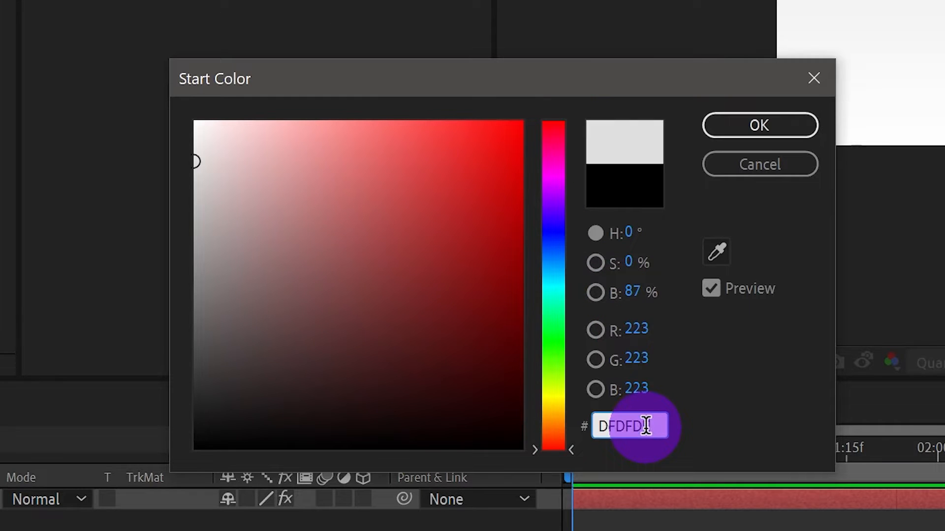
{"action": "left_click", "coordinate": [760, 130]}
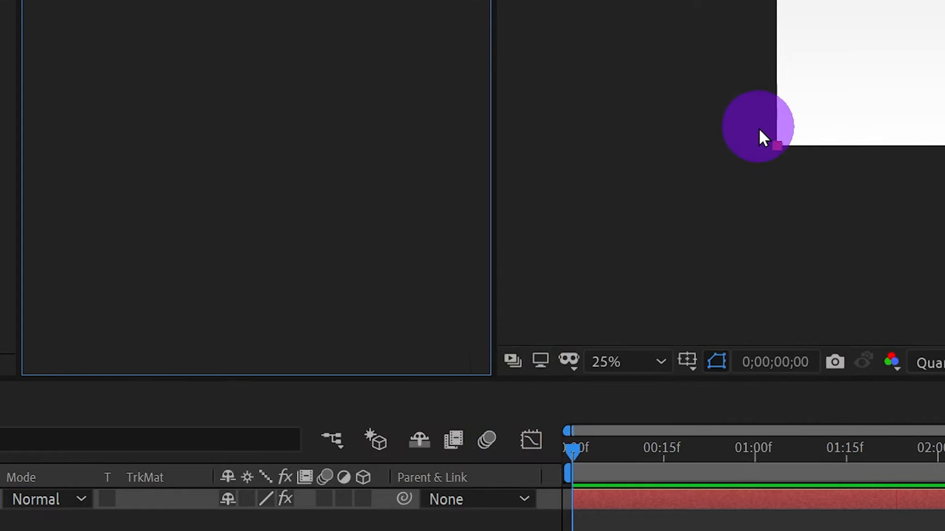
{"action": "left_click", "coordinate": [509, 263]}
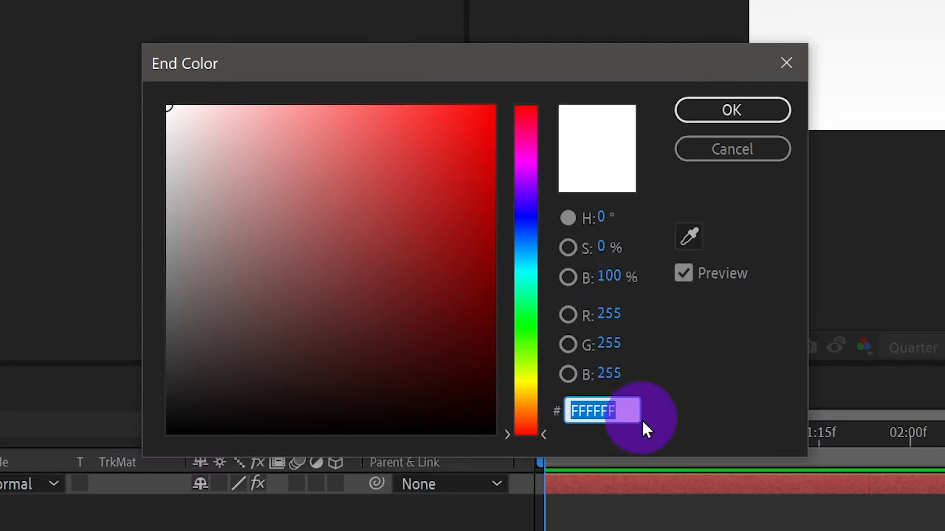
{"action": "type", "text": "BCBCBC"}
{"action": "left_click", "coordinate": [744, 113]}
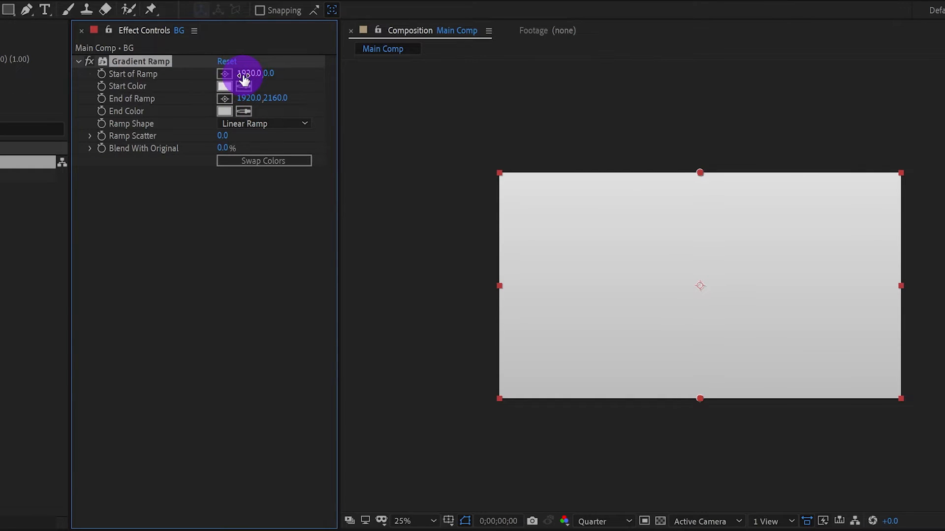
{"action": "left_click_drag", "start_coordinate": [243, 78], "coordinate": [52, 79]}
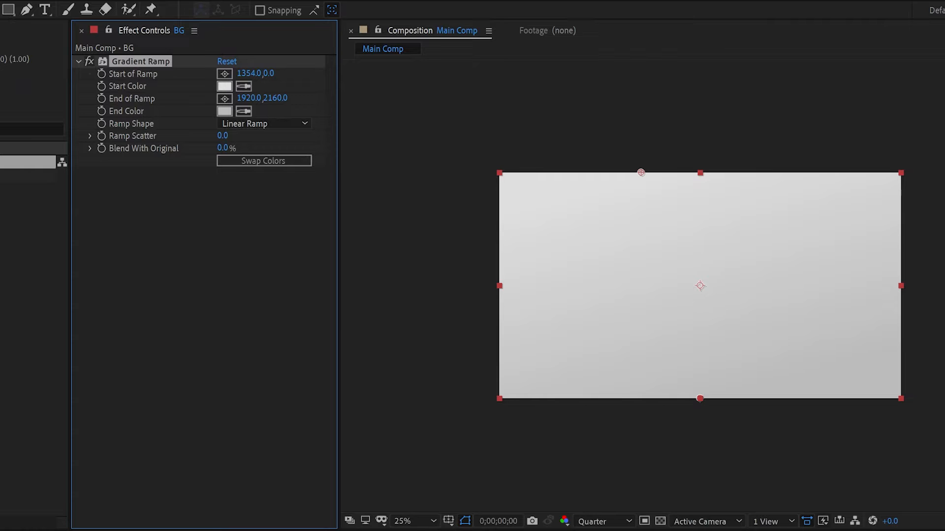
{"action": "left_click_drag", "start_coordinate": [640, 173], "coordinate": [634, 176]}
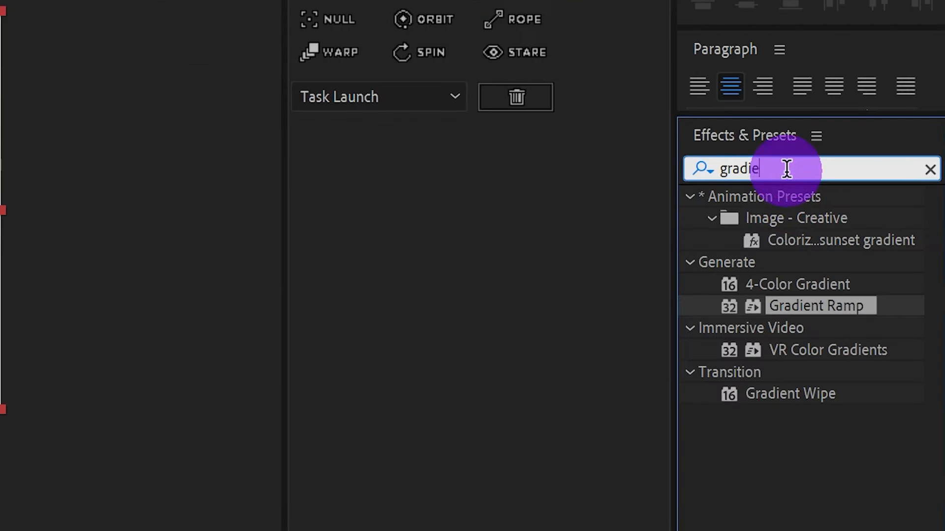
Search the effects for "grad" and apply 4-Color Gradient to the BG layer
{"action": "double_click", "coordinate": [784, 169]}
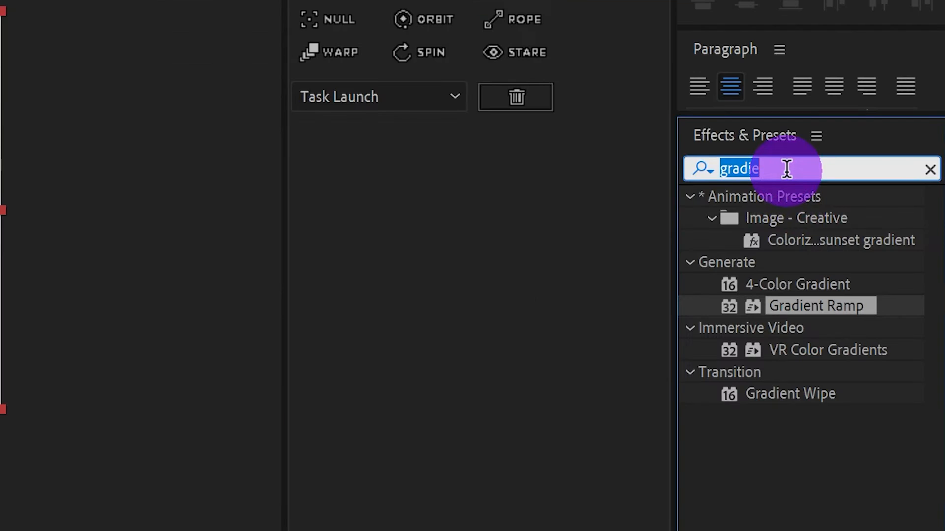
{"action": "type", "text": "grad"}
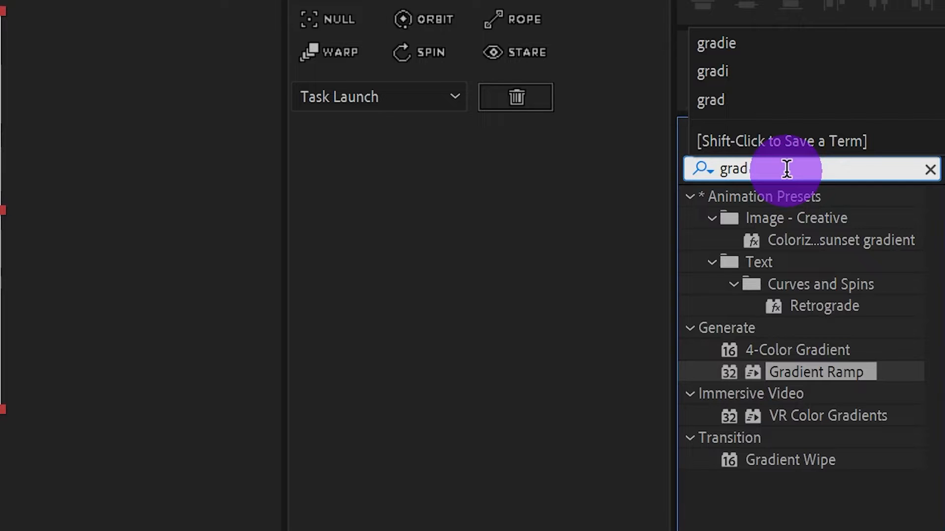
{"action": "left_click", "coordinate": [778, 351]}
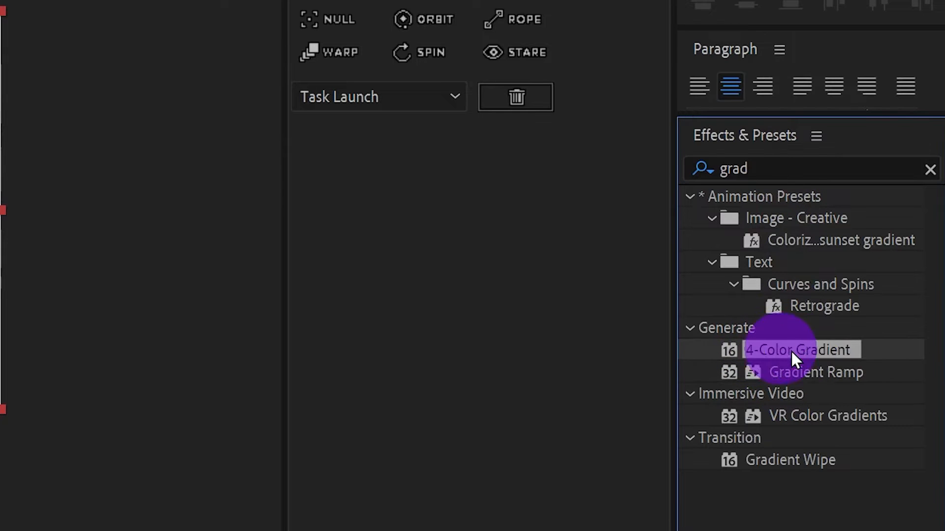
{"action": "double_click", "coordinate": [814, 350]}
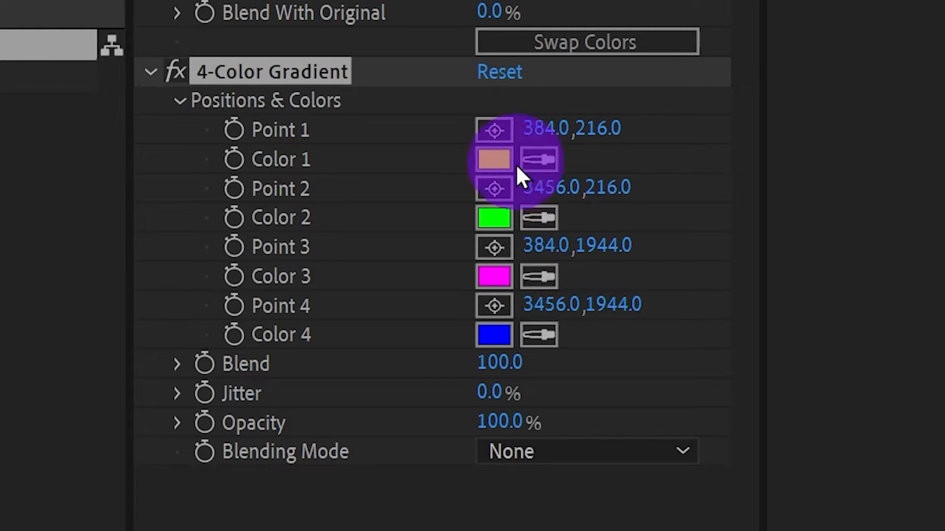
Set the 4-Color Gradient's Color 1 to 005CFF and Color 2 to FF0035
{"action": "left_click", "coordinate": [134, 144]}
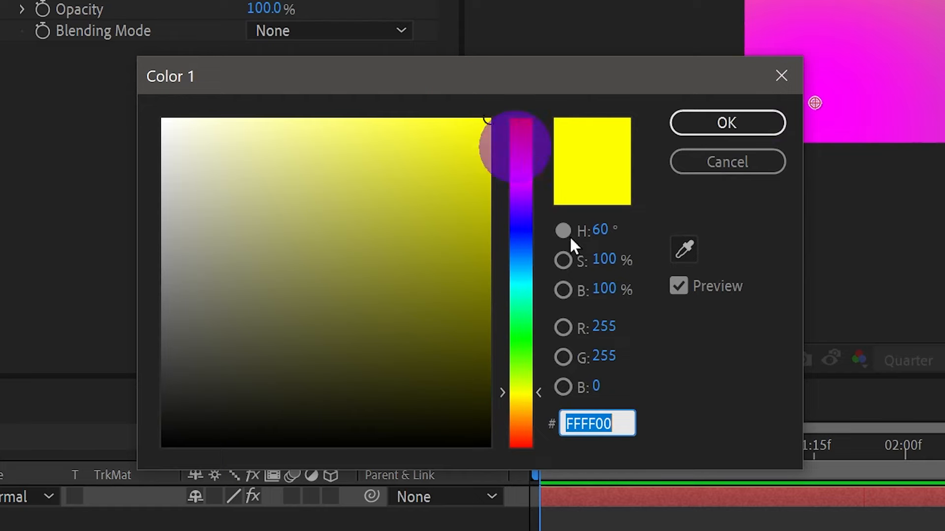
{"action": "left_click", "coordinate": [601, 422]}
{"action": "type", "text": "005CFF"}
{"action": "left_click", "coordinate": [711, 126]}
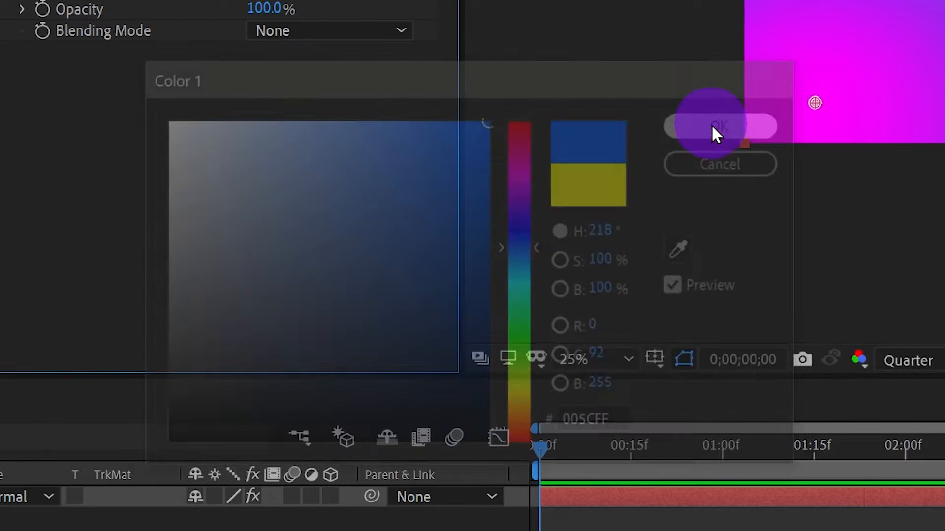
{"action": "left_click", "coordinate": [516, 265]}
{"action": "left_click", "coordinate": [610, 429]}
{"action": "type", "text": "FF0035"}
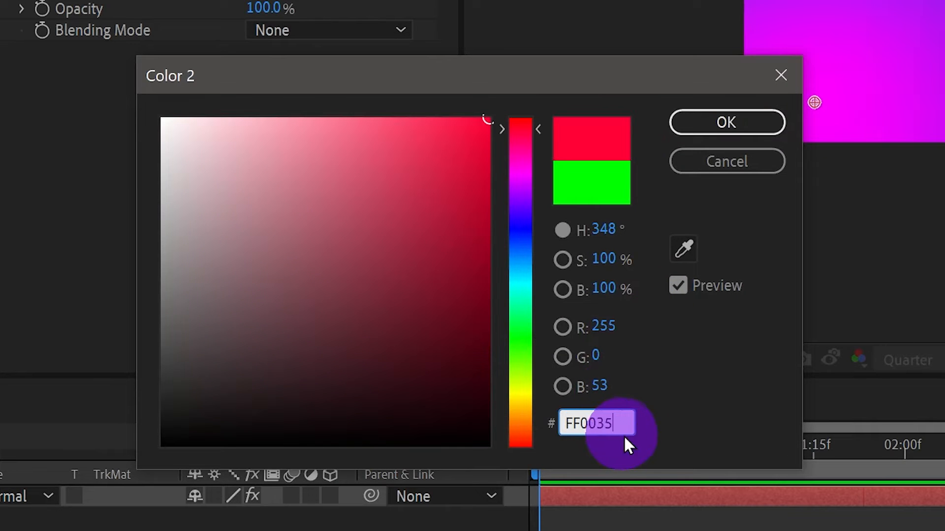
{"action": "left_click", "coordinate": [731, 128]}
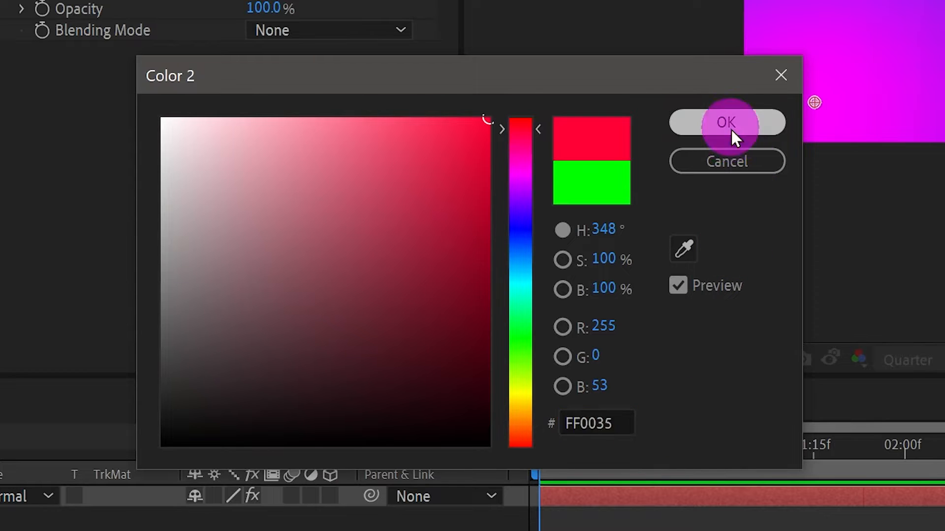
Set the 4-Color Gradient's Color 3 to 3100FF and Color 4 to 00D7FF
{"action": "left_click", "coordinate": [538, 290]}
{"action": "type", "text": "3100FF"}
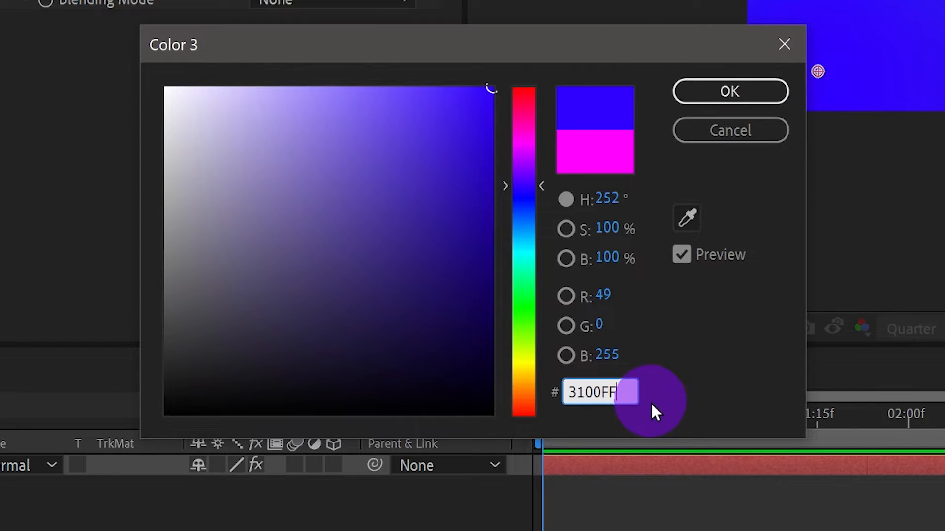
{"action": "left_click", "coordinate": [734, 91]}
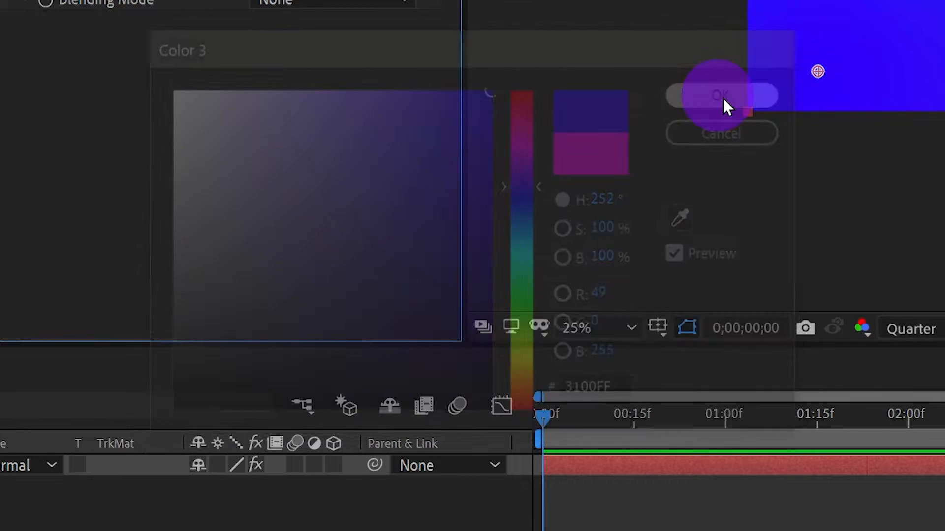
{"action": "left_click", "coordinate": [532, 339]}
{"action": "left_click", "coordinate": [624, 415]}
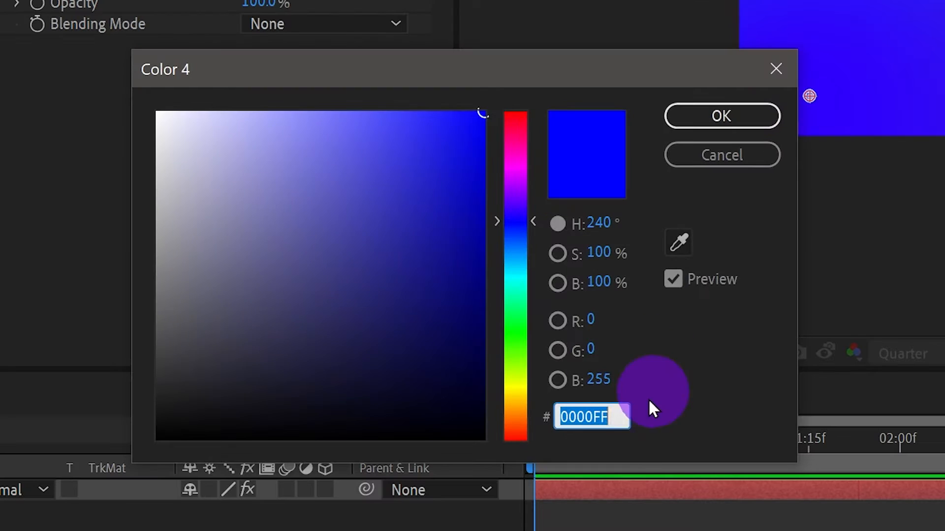
{"action": "type", "text": "00D7FF"}
{"action": "left_click", "coordinate": [732, 118]}
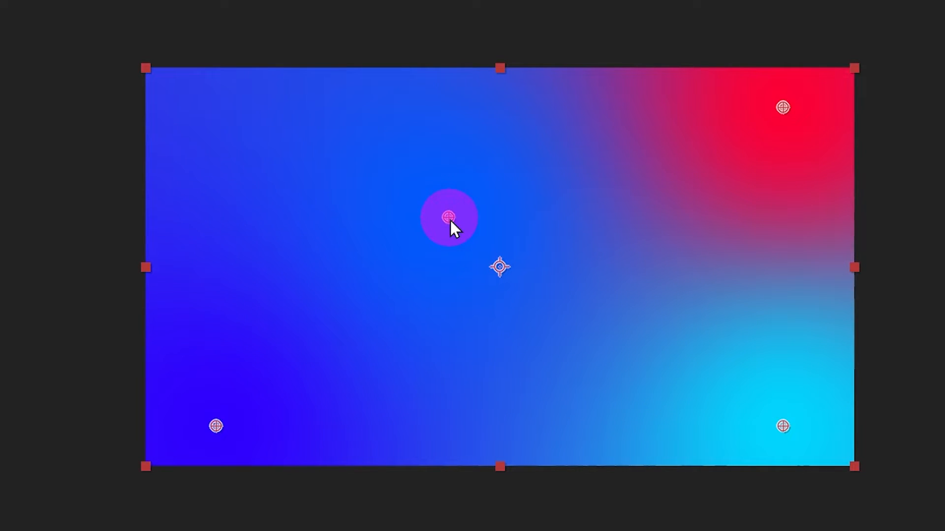
Move the gradient's Points 1 to 4 to about (1532, 768), (1820, 1020), (-4, 2152) and (2496, 1568)
{"action": "left_click_drag", "start_coordinate": [774, 108], "coordinate": [479, 257]}
{"action": "left_click_drag", "start_coordinate": [448, 217], "coordinate": [427, 210]}
{"action": "left_click", "coordinate": [216, 426]}
{"action": "left_click_drag", "start_coordinate": [216, 426], "coordinate": [143, 464]}
{"action": "left_click_drag", "start_coordinate": [783, 426], "coordinate": [604, 357]}
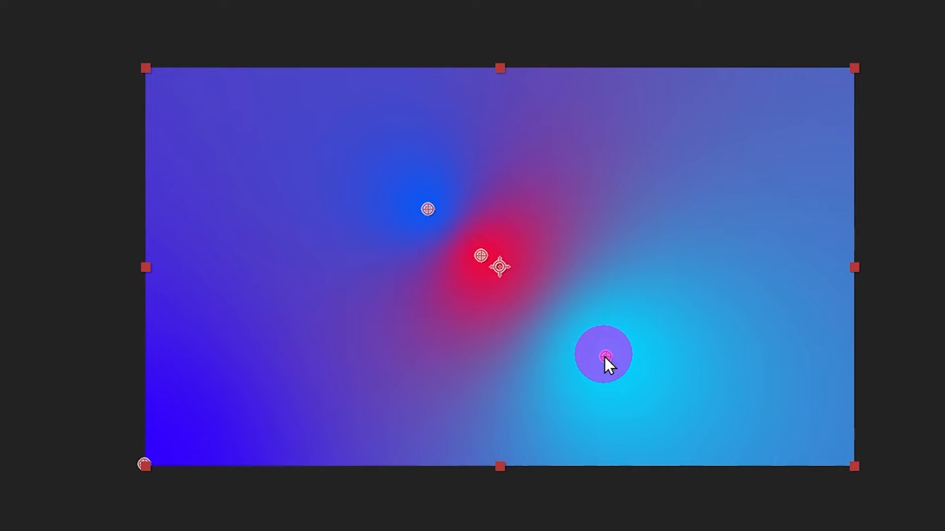
Set the 4-Color Gradient's blending mode to Color and its Blend value to 1000
{"action": "left_click", "coordinate": [292, 251]}
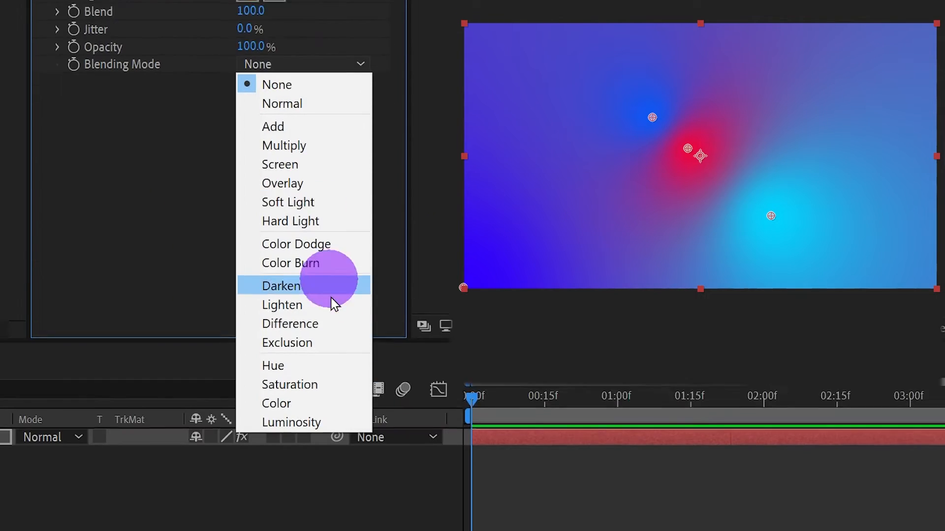
{"action": "left_click", "coordinate": [301, 353]}
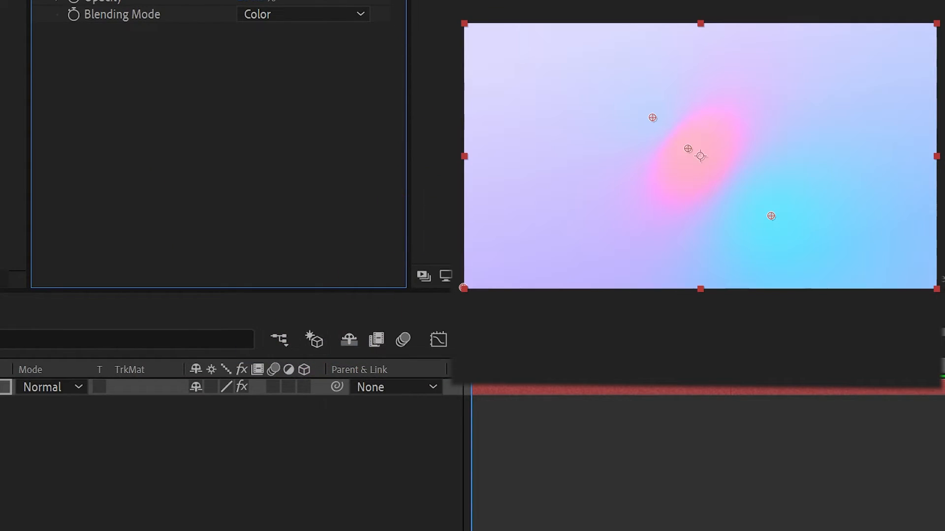
{"action": "left_click", "coordinate": [222, 248]}
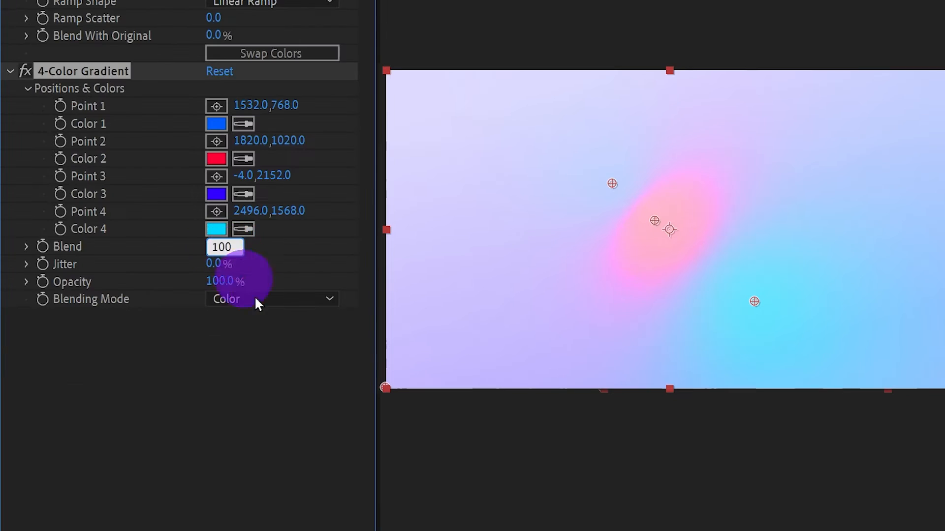
{"action": "type", "text": "1000"}
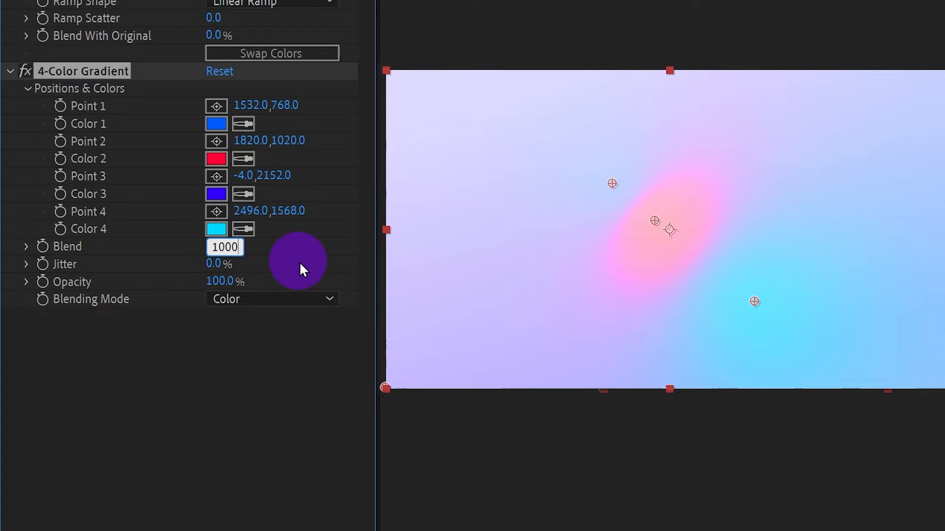
{"action": "key", "text": "Return"}
Set the 4-Color Gradient's opacity to 80% and deselect the BG layer
{"action": "left_click", "coordinate": [226, 282]}
{"action": "type", "text": "90"}
{"action": "key", "text": "BackSpace"}
{"action": "key", "text": "BackSpace"}
{"action": "type", "text": "8"}
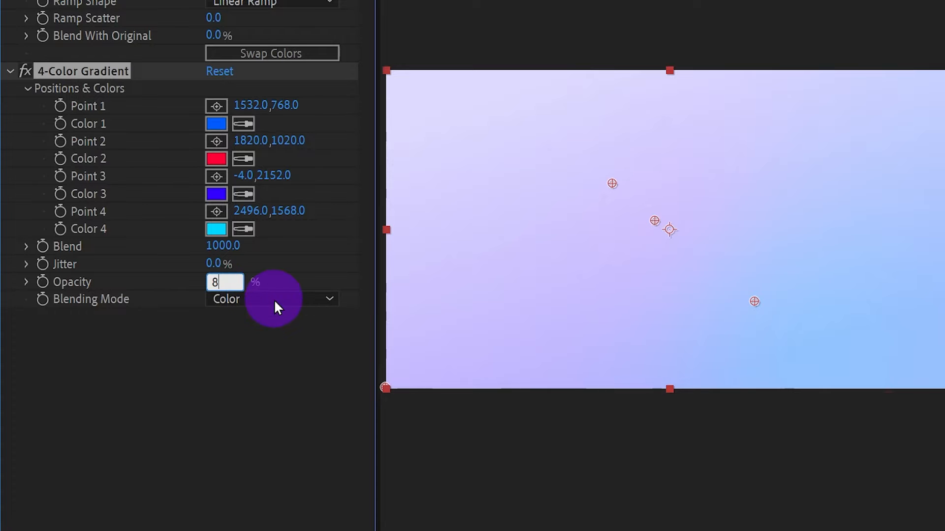
{"action": "type", "text": "0"}
{"action": "left_click", "coordinate": [257, 397]}
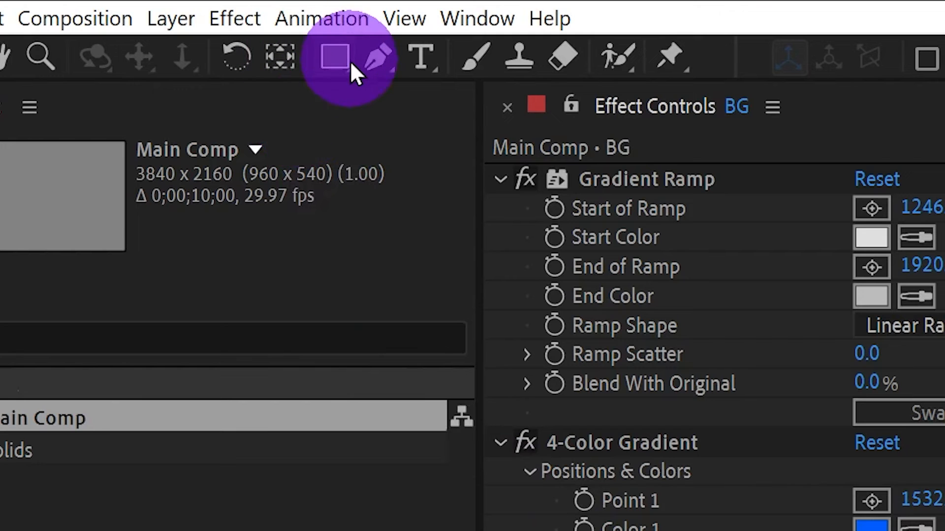
Draw a circle near the middle of the composition with the Ellipse tool and set its ellipse path size to 340
{"action": "left_click_drag", "start_coordinate": [341, 60], "coordinate": [440, 139]}
{"action": "left_click_drag", "start_coordinate": [390, 197], "coordinate": [520, 355]}
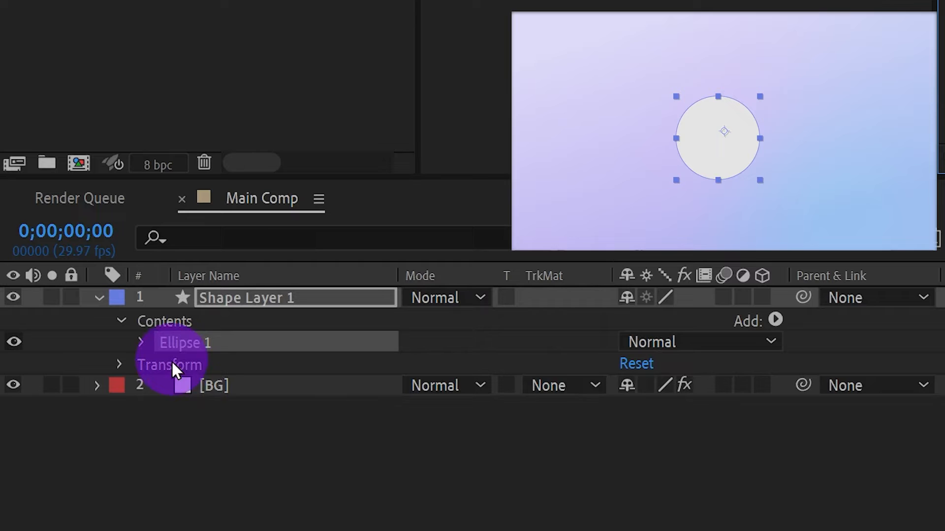
{"action": "left_click", "coordinate": [143, 345]}
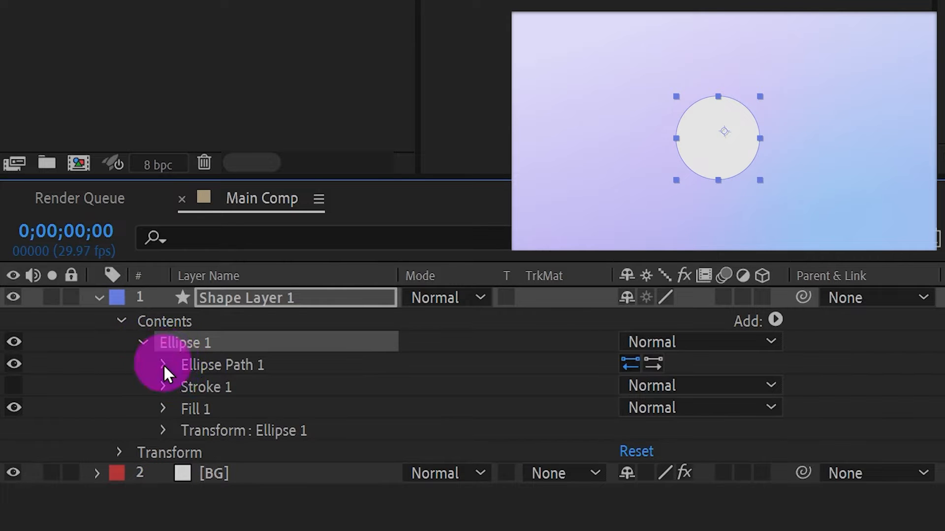
{"action": "left_click", "coordinate": [164, 364]}
{"action": "left_click", "coordinate": [674, 389]}
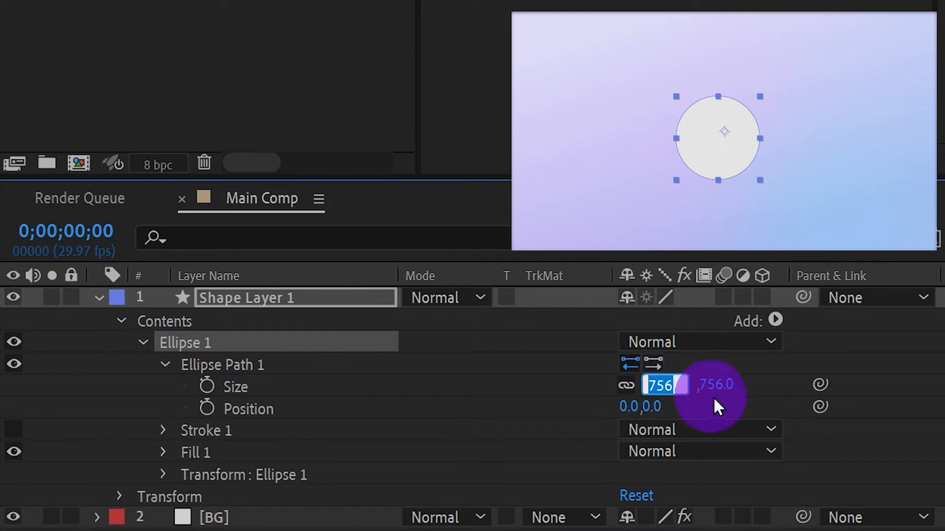
{"action": "type", "text": "340"}
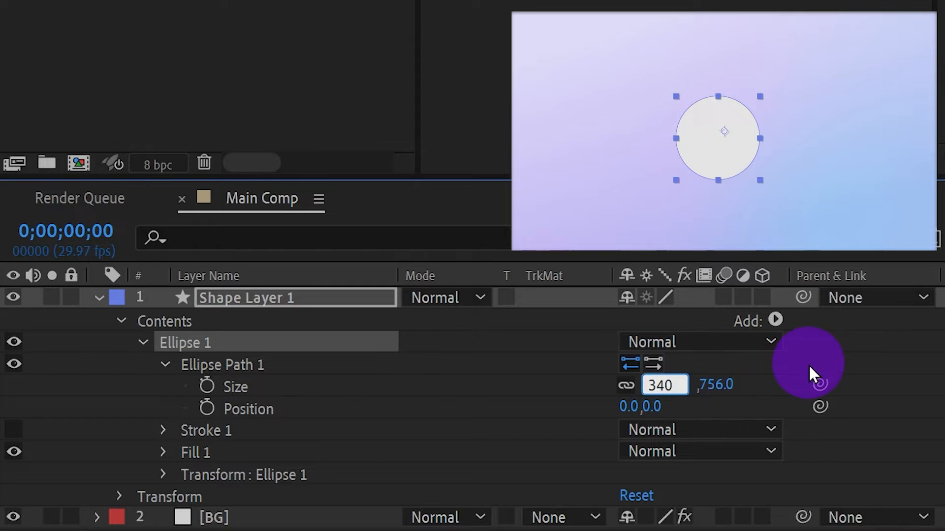
{"action": "key", "text": "Return"}
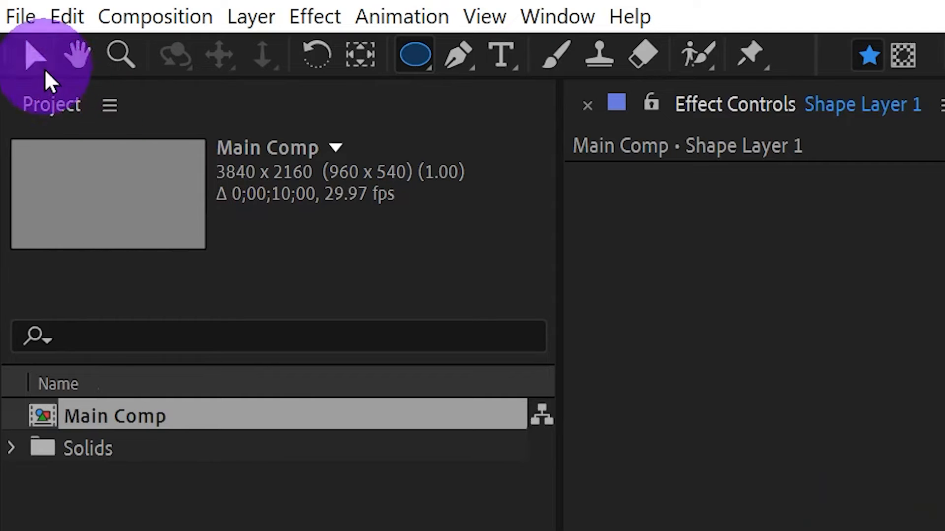
Center the circle layer's anchor point and align the layer horizontally and vertically to the composition's center
{"action": "left_click", "coordinate": [45, 69]}
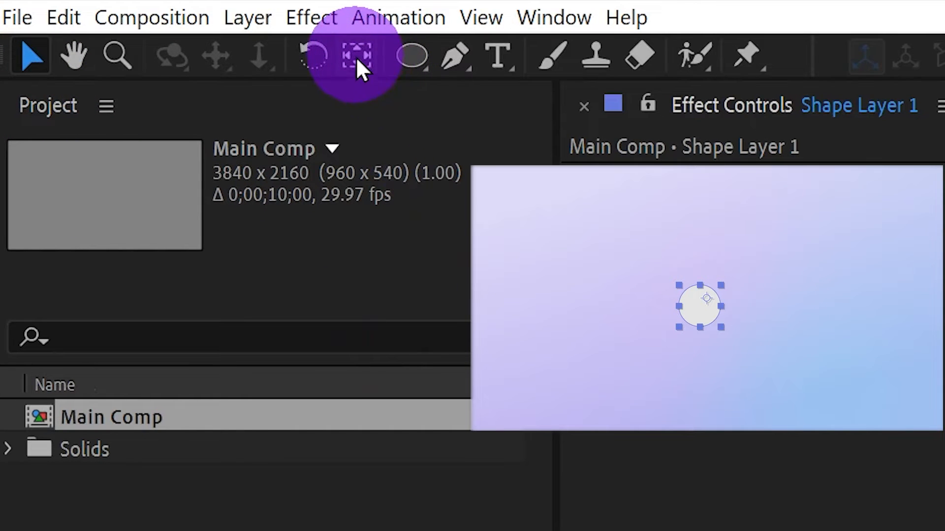
{"action": "double_click", "coordinate": [356, 57]}
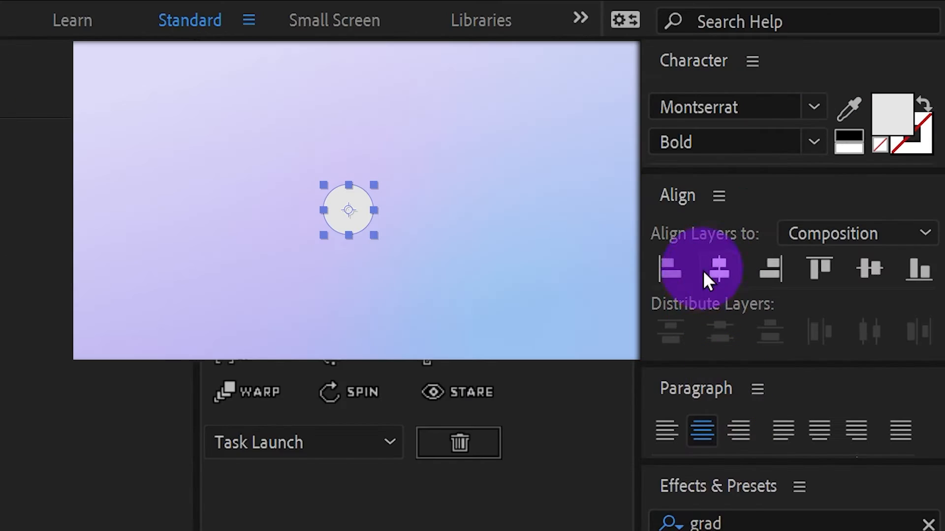
{"action": "left_click", "coordinate": [721, 270]}
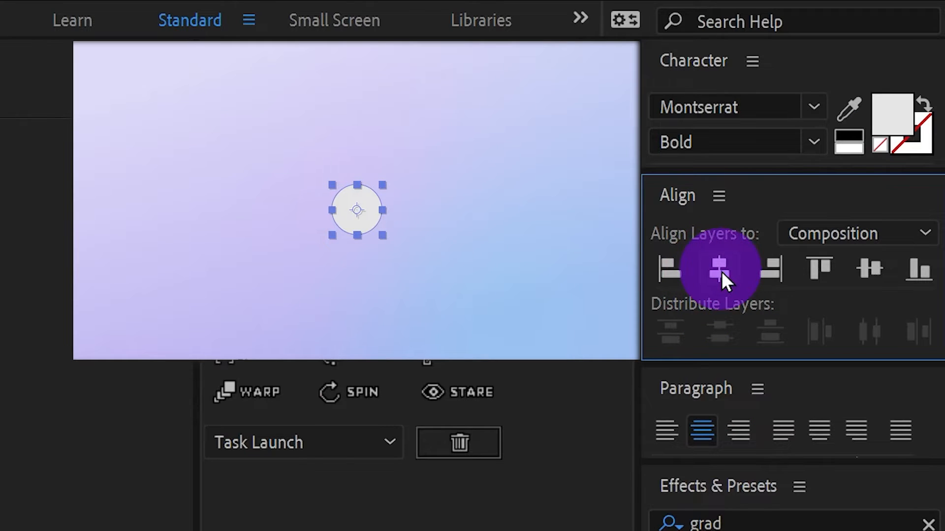
{"action": "left_click", "coordinate": [865, 269]}
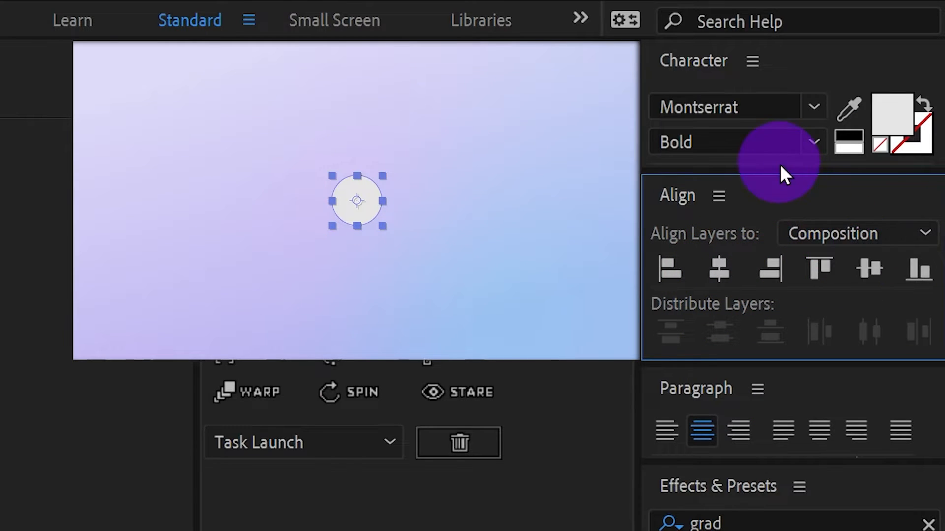
Set the circle layer's Scale to 0% and add a Scale keyframe at 0;00;00;00
{"action": "key", "text": "s"}
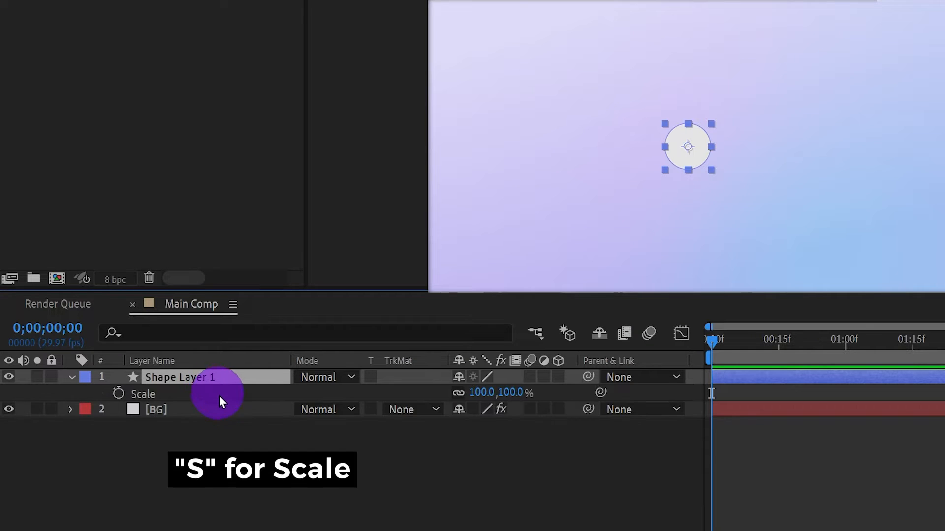
{"action": "left_click", "coordinate": [475, 392]}
{"action": "type", "text": "0"}
{"action": "key", "text": "Return"}
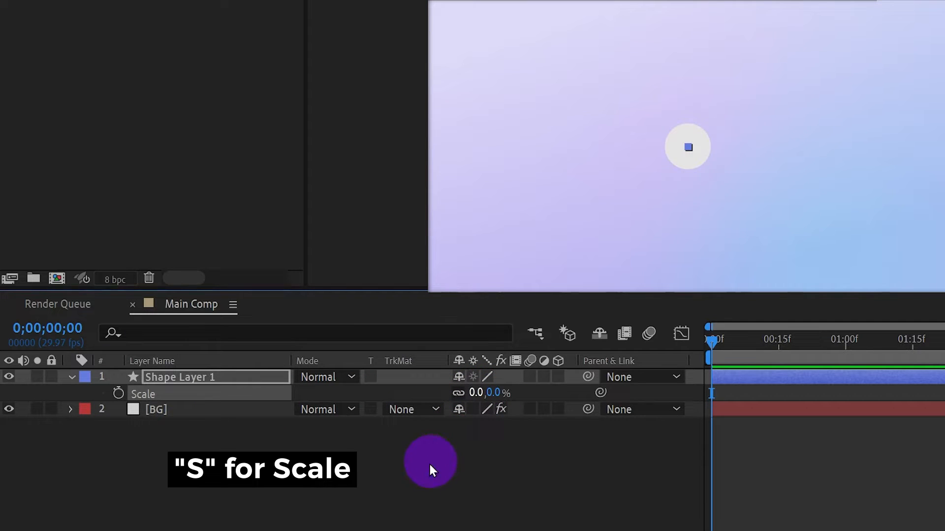
{"action": "left_click", "coordinate": [118, 393]}
{"action": "left_click", "coordinate": [563, 494]}
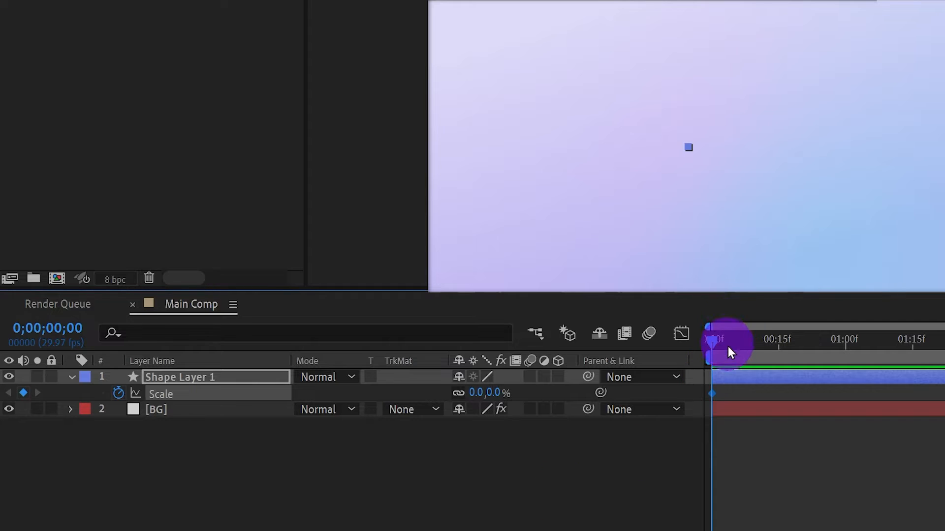
Add a second Scale keyframe of 170% at frame 10 on the circle layer
{"action": "left_click_drag", "start_coordinate": [719, 345], "coordinate": [764, 347]}
{"action": "left_click", "coordinate": [494, 392]}
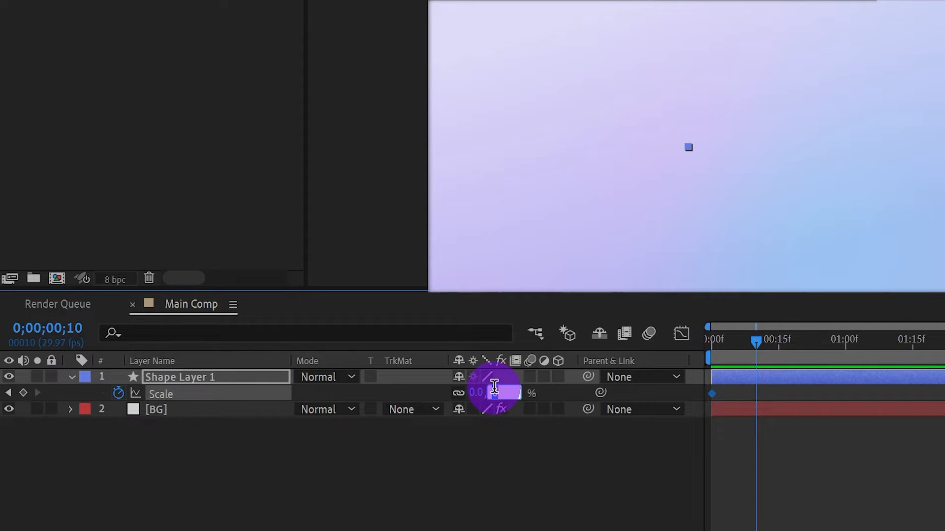
{"action": "type", "text": "170"}
{"action": "left_click", "coordinate": [471, 447]}
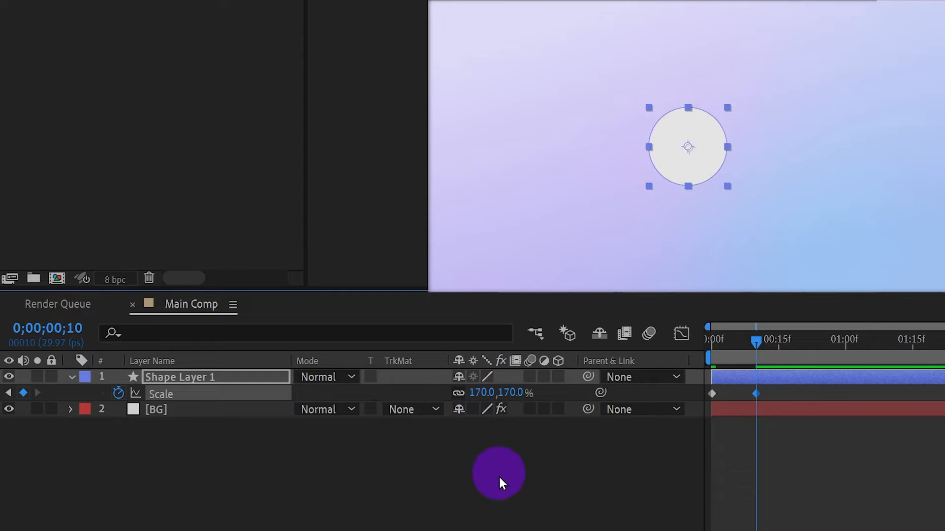
Apply Easy Ease to both Scale keyframes of the circle layer
{"action": "left_click", "coordinate": [754, 395]}
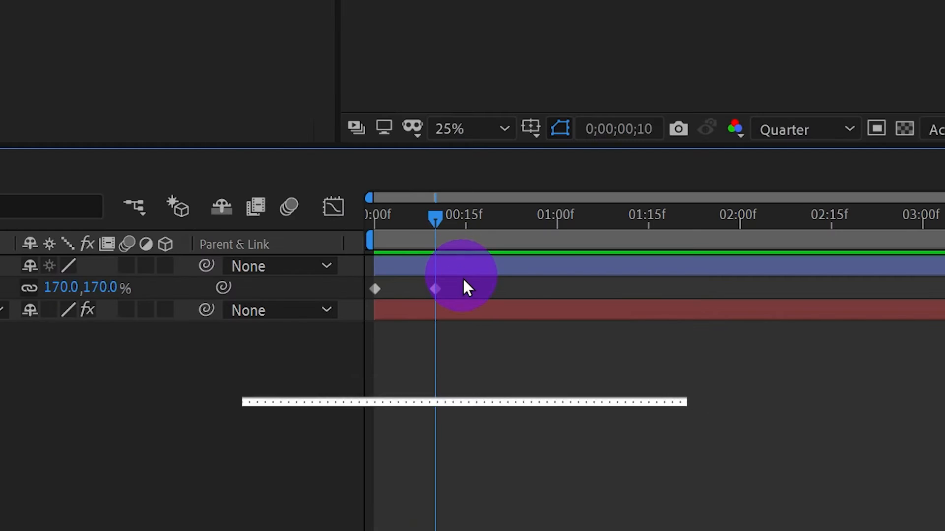
{"action": "left_click_drag", "start_coordinate": [430, 291], "coordinate": [361, 298]}
{"action": "key", "text": "F9"}
Extend the last Scale keyframe's incoming influence in the speed graph for a fast start, and preview the animation from the beginning
{"action": "left_click", "coordinate": [333, 207]}
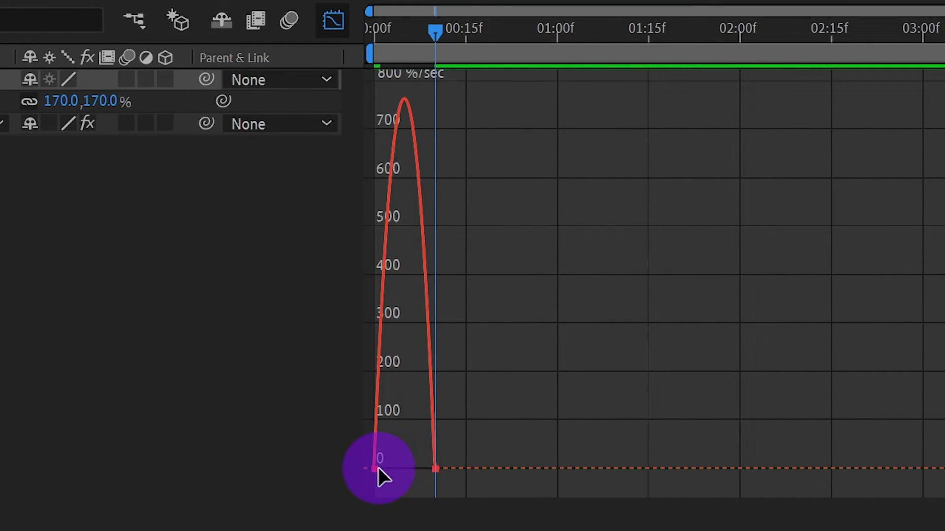
{"action": "left_click", "coordinate": [435, 469]}
{"action": "left_click_drag", "start_coordinate": [421, 470], "coordinate": [391, 469]}
{"action": "left_click_drag", "start_coordinate": [419, 45], "coordinate": [370, 43]}
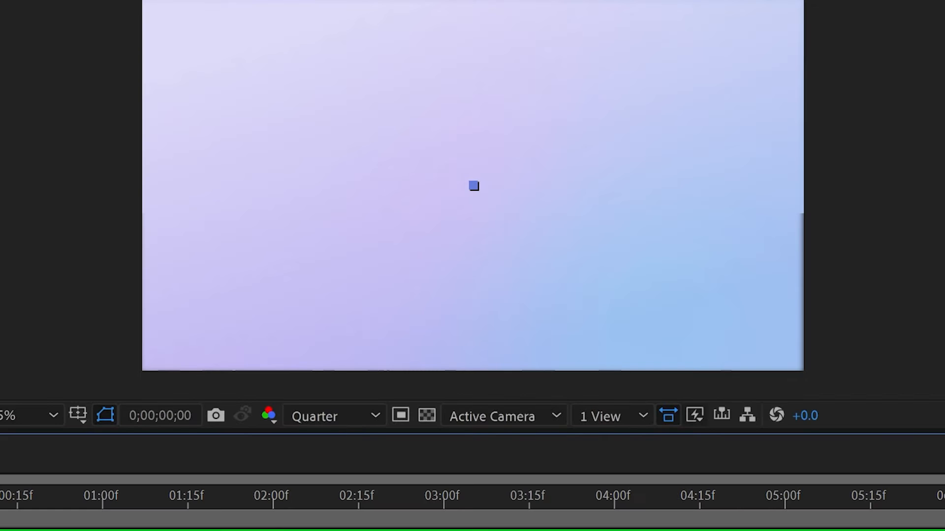
{"action": "key", "text": "space"}
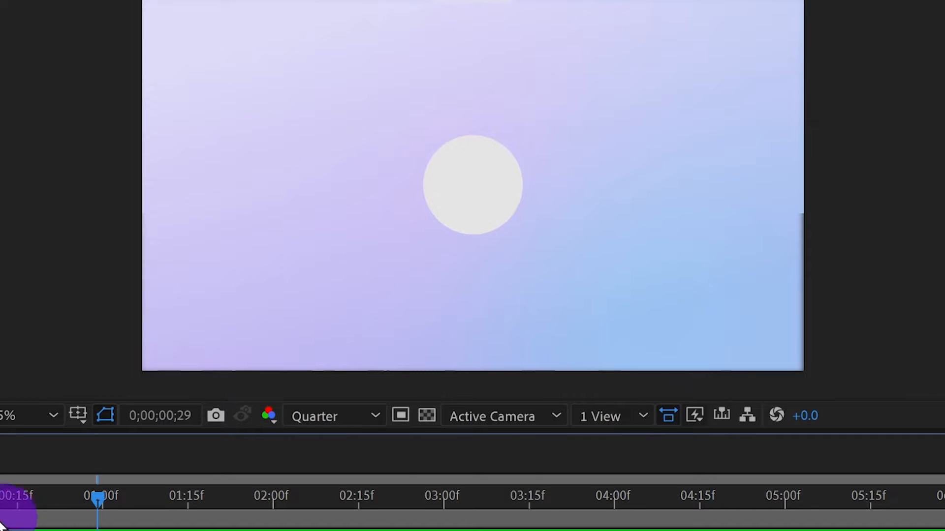
{"action": "key", "text": "space"}
{"action": "key", "text": "space"}
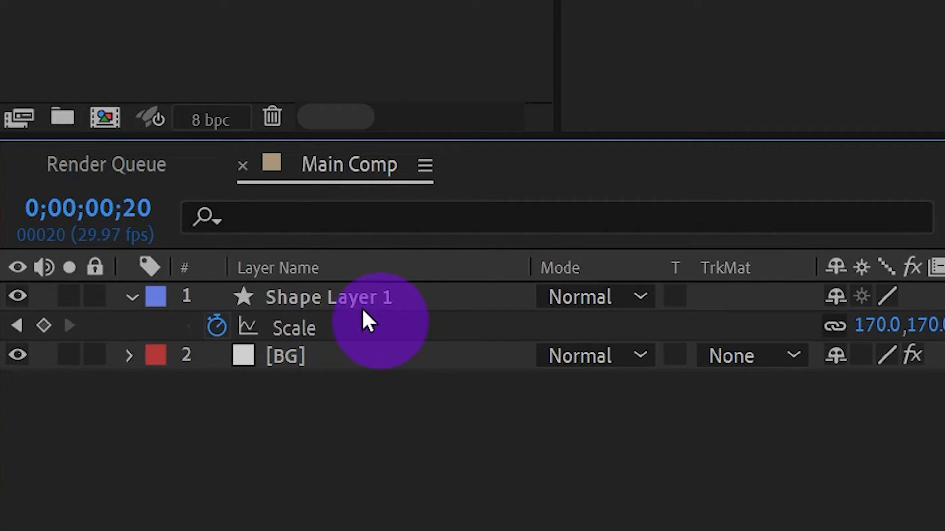
Rename the animated circle's shape layer to Cir
{"action": "left_click", "coordinate": [335, 304]}
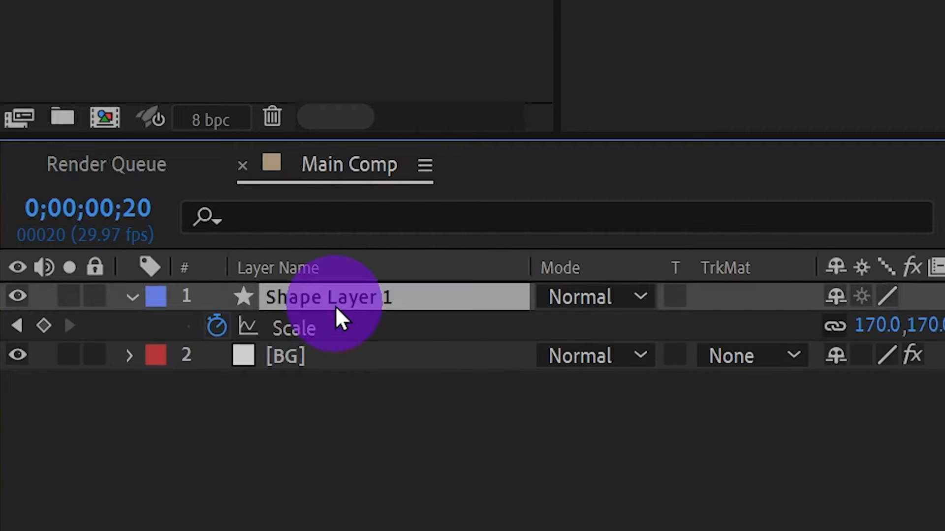
{"action": "key", "text": "Return"}
{"action": "type", "text": "Cir"}
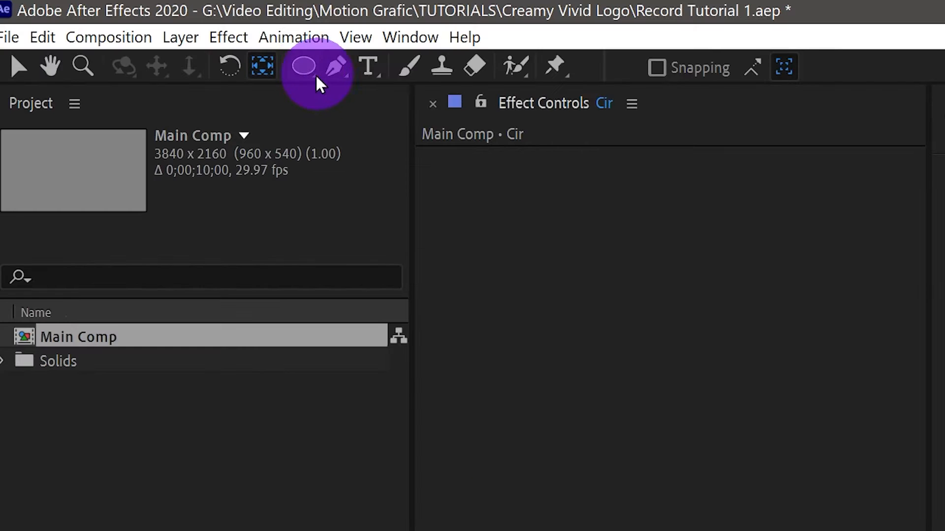
Draw a small circle about 136 px wide to the left of the large one on a new shape layer and center its anchor point
{"action": "left_click", "coordinate": [309, 70]}
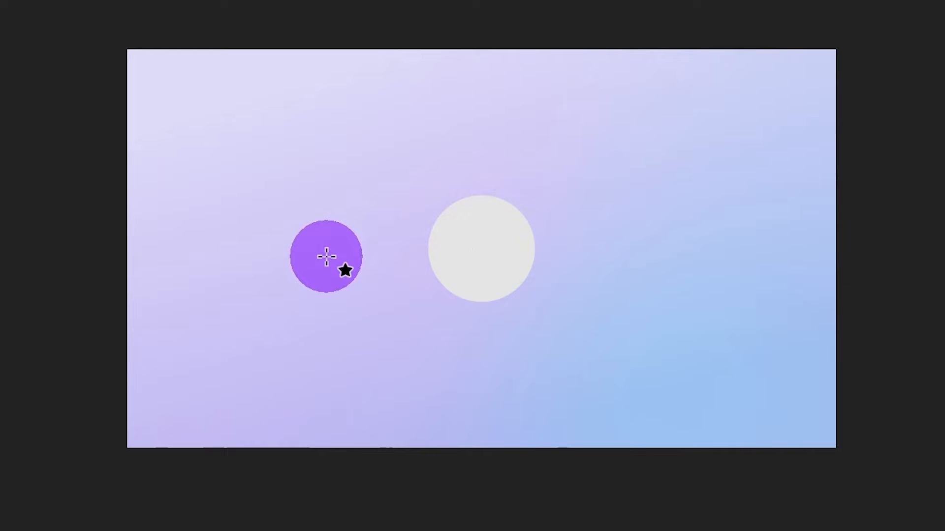
{"action": "left_click_drag", "start_coordinate": [327, 258], "coordinate": [293, 406]}
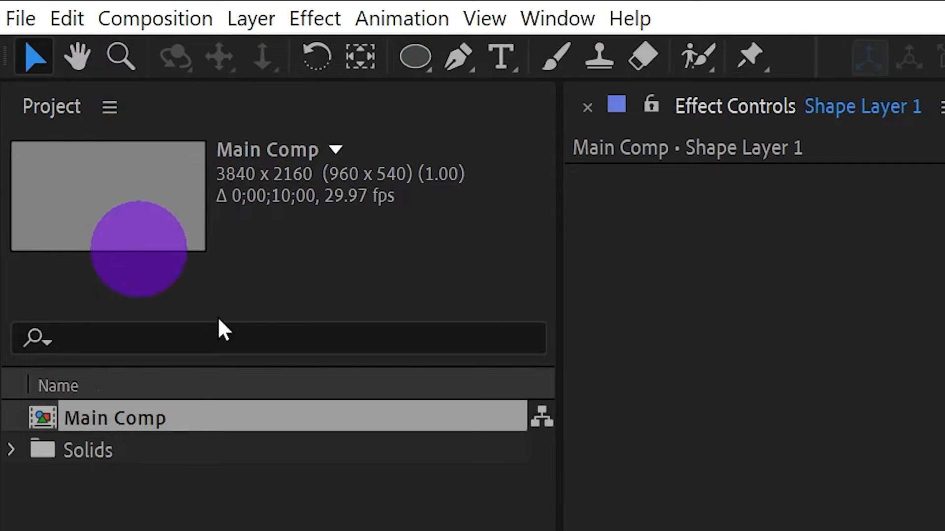
{"action": "left_click", "coordinate": [361, 57]}
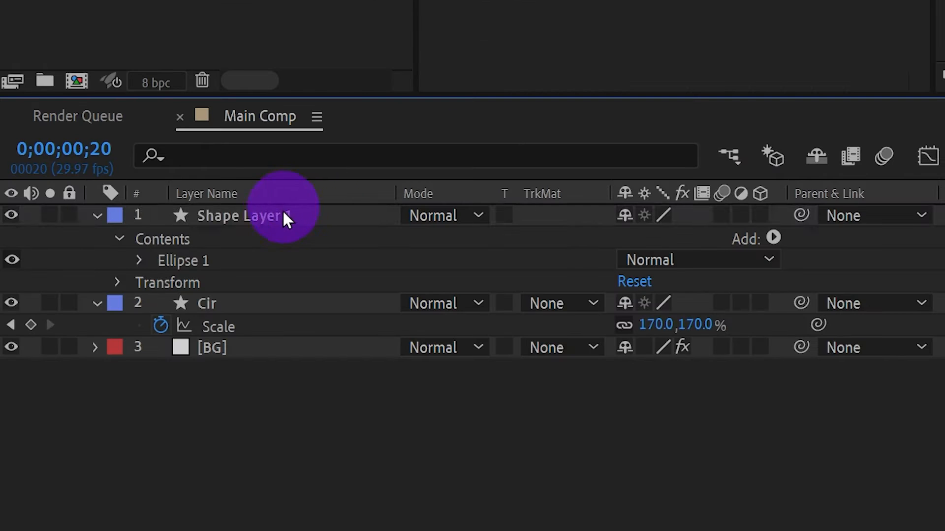
Rename the small circle's shape layer to Dot 1
{"action": "left_click", "coordinate": [282, 216]}
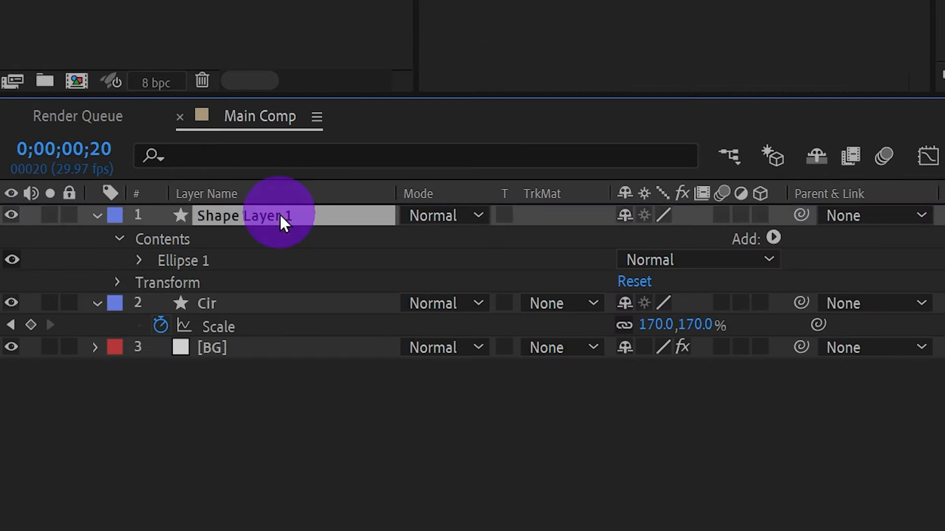
{"action": "key", "text": "Return"}
{"action": "type", "text": "Dot 1"}
{"action": "key", "text": "Return"}
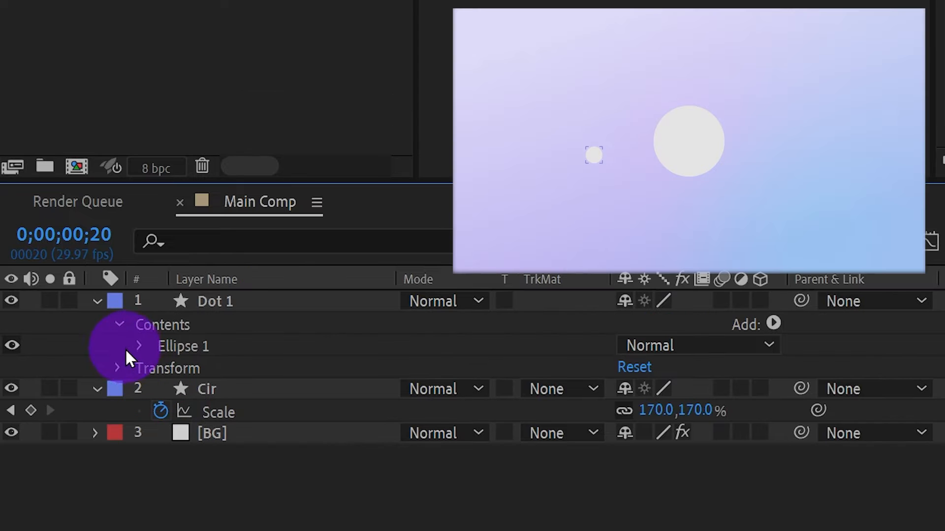
Set Dot 1's ellipse path size to 60 and align the layer to the composition's center both ways
{"action": "left_click", "coordinate": [138, 345]}
{"action": "left_click", "coordinate": [164, 369]}
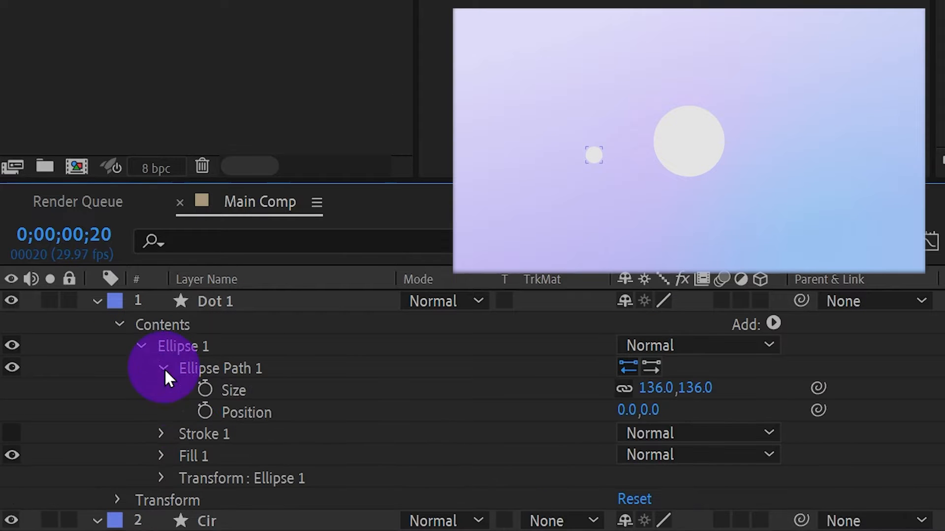
{"action": "left_click", "coordinate": [685, 389]}
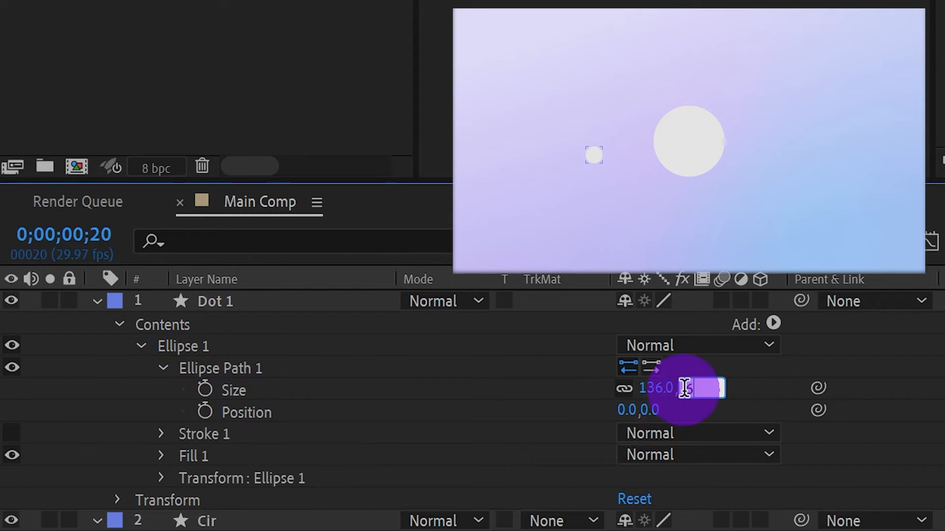
{"action": "type", "text": "60"}
{"action": "key", "text": "Return"}
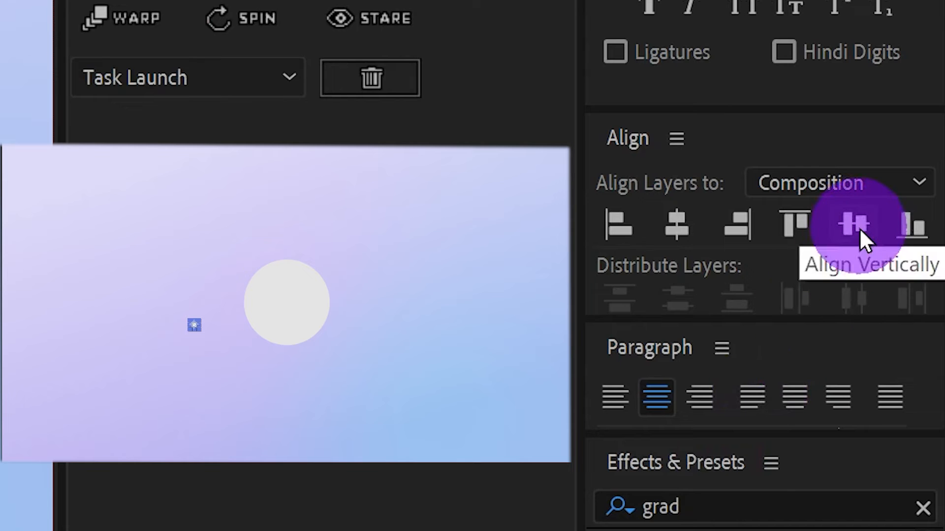
{"action": "left_click", "coordinate": [856, 225]}
{"action": "left_click", "coordinate": [677, 227]}
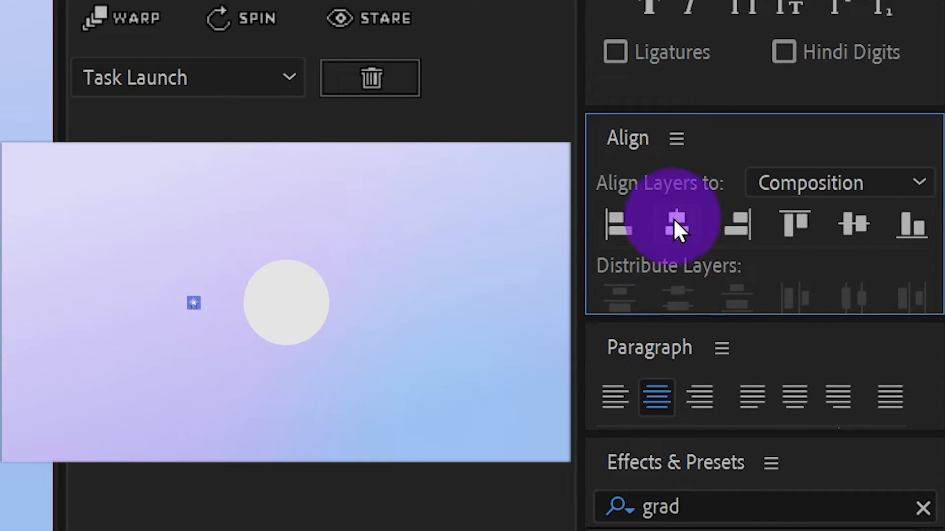
Duplicate the Dot 1 layer three times
{"action": "left_click", "coordinate": [192, 325]}
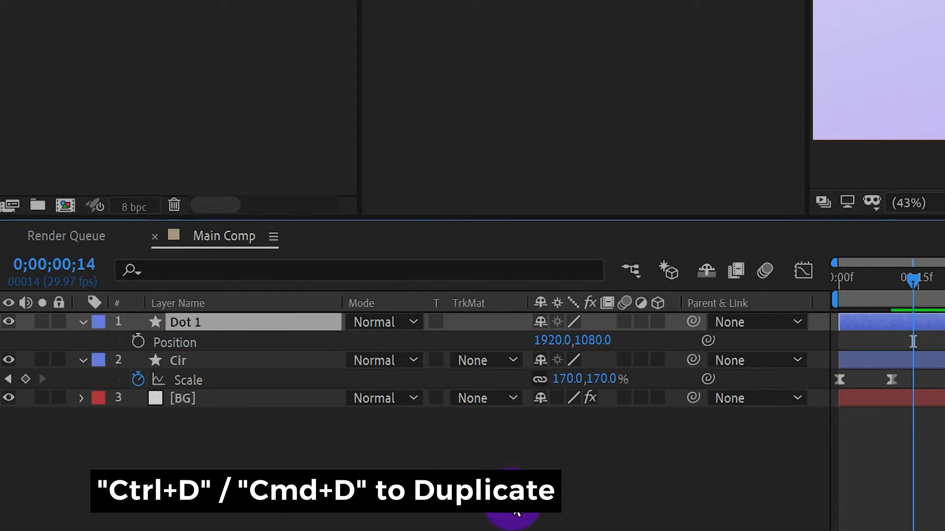
{"action": "key", "text": "ctrl+d"}
{"action": "key", "text": "ctrl+d"}
{"action": "key", "text": "ctrl+d"}
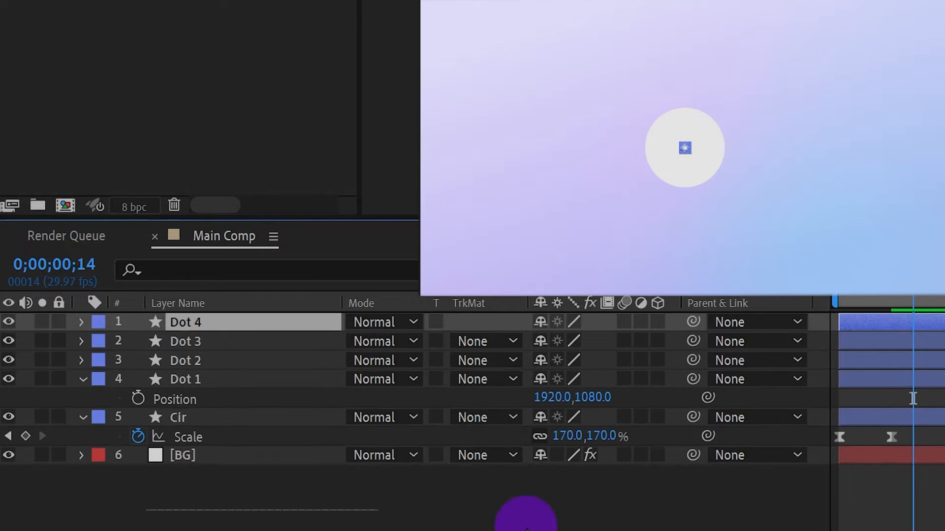
Offset Dot 1's X position by -420 to place it at 1500, left of the large circle
{"action": "left_click", "coordinate": [193, 380]}
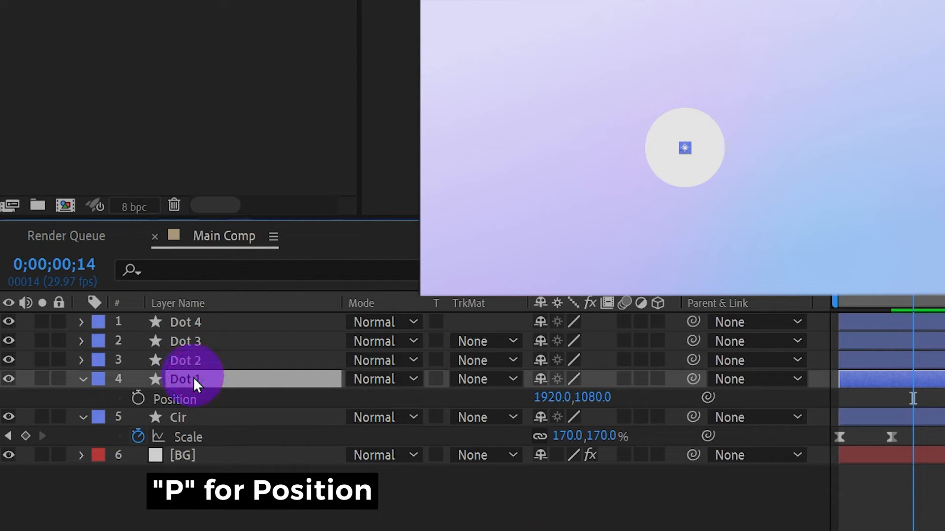
{"action": "left_click", "coordinate": [547, 397]}
{"action": "key", "text": "Right"}
{"action": "type", "text": "-420"}
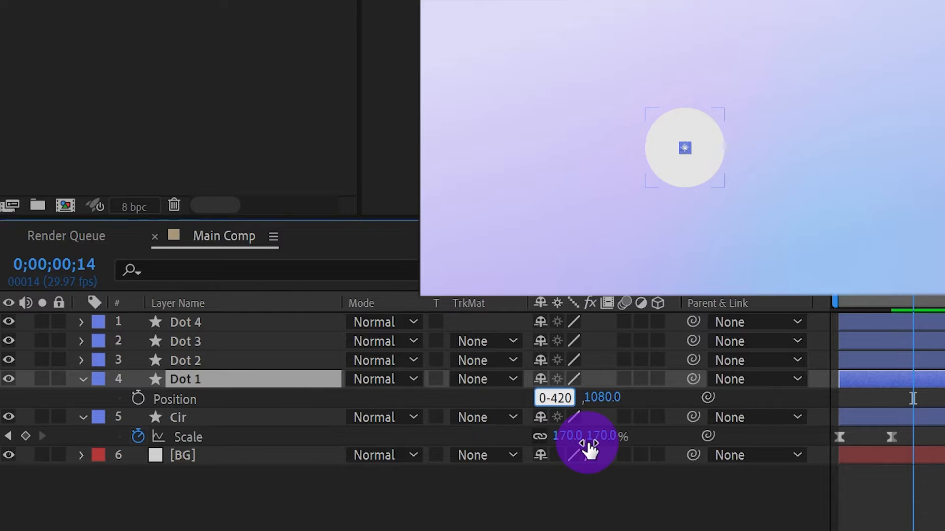
{"action": "key", "text": "Return"}
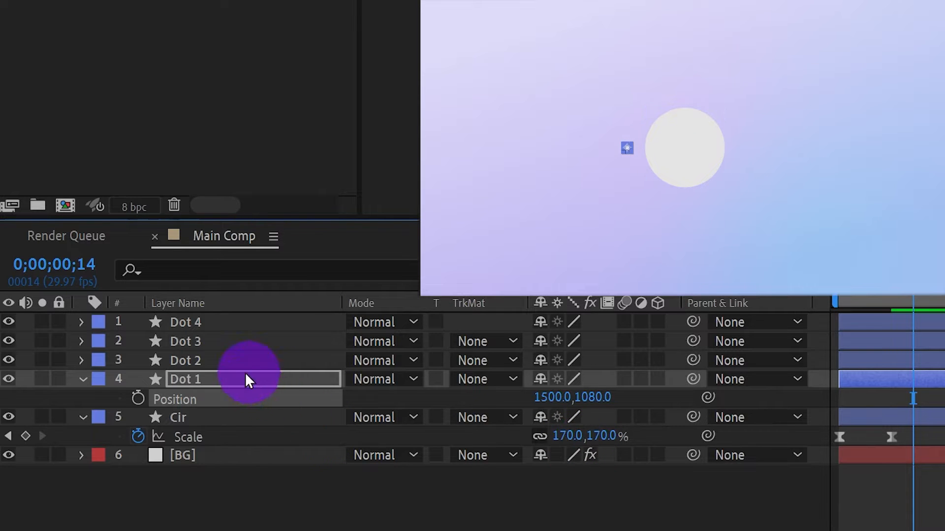
Offset Dot 2's X position by +420 to place it at 2340, right of the large circle
{"action": "left_click", "coordinate": [231, 368]}
{"action": "key", "text": "p"}
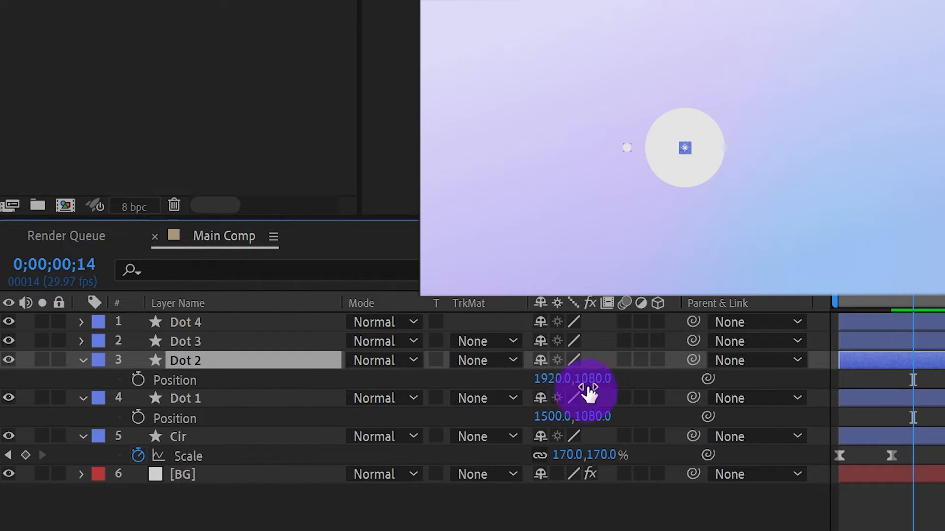
{"action": "left_click", "coordinate": [556, 379]}
{"action": "key", "text": "Right"}
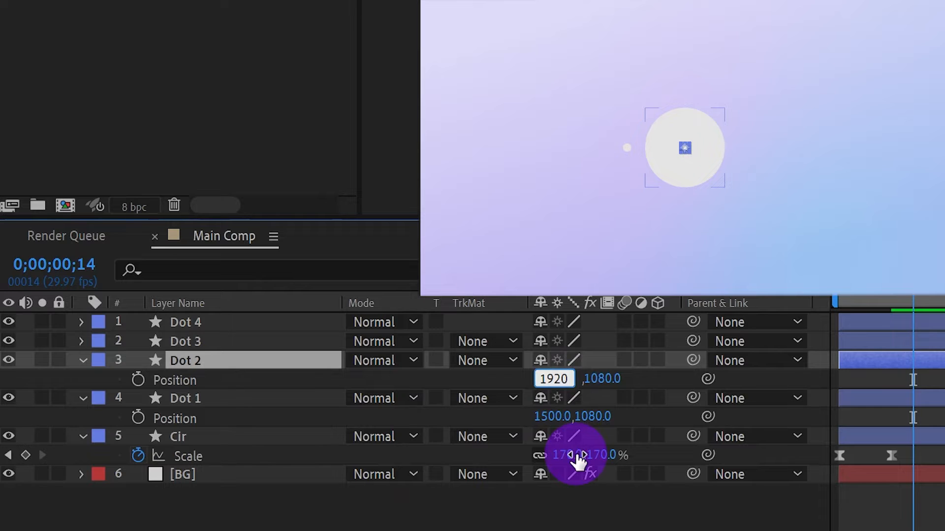
{"action": "type", "text": "+420"}
{"action": "key", "text": "Return"}
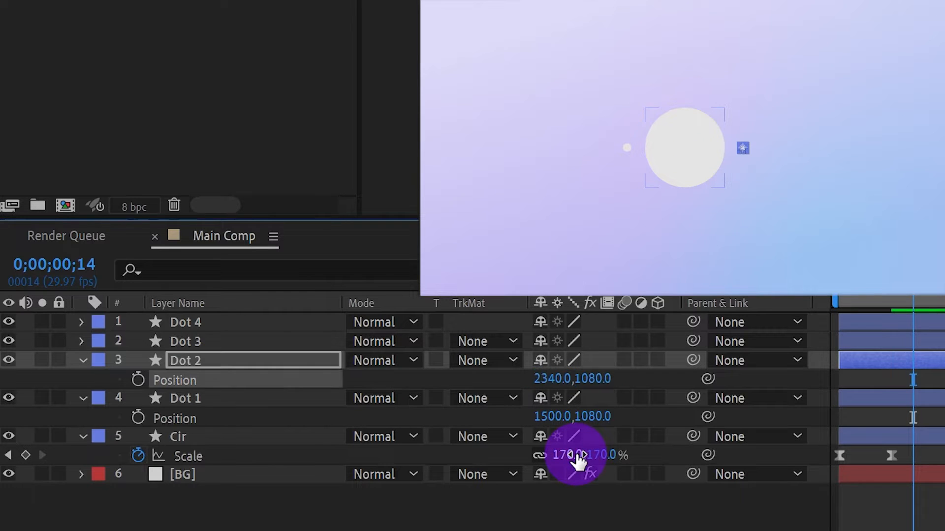
Offset Dot 3's Y position by +420 to place it at 1500, below the large circle
{"action": "left_click", "coordinate": [221, 343]}
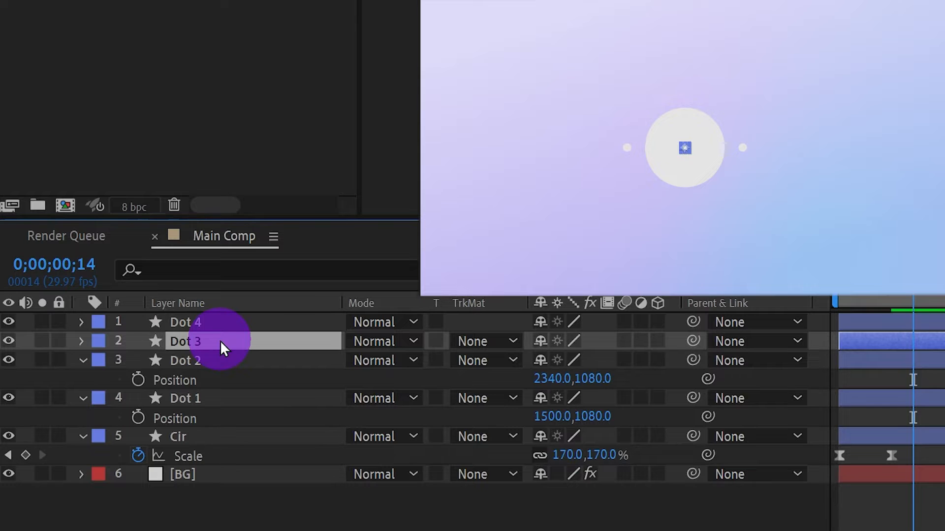
{"action": "key", "text": "p"}
{"action": "left_click", "coordinate": [596, 359]}
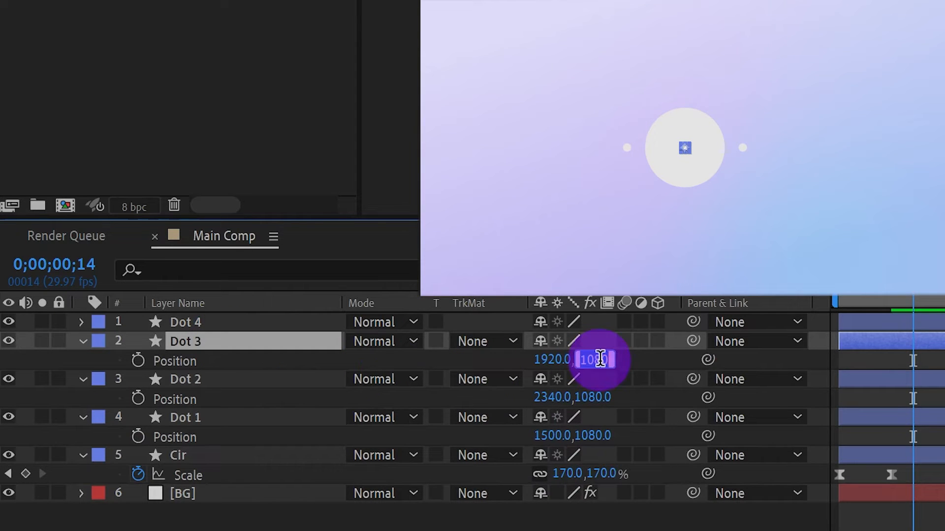
{"action": "key", "text": "Right"}
{"action": "type", "text": "+420"}
{"action": "key", "text": "Return"}
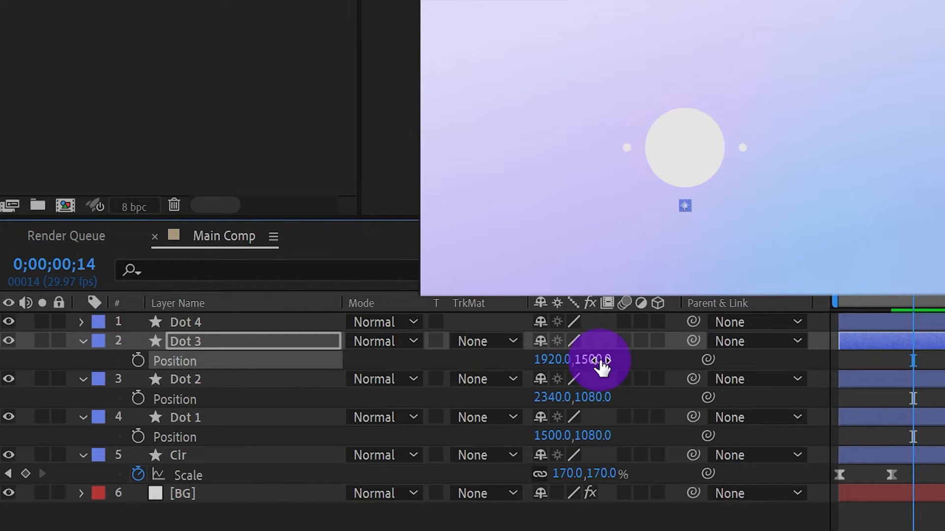
Offset Dot 4's Y position by -420 to place it at 660, above the large circle
{"action": "left_click", "coordinate": [216, 321]}
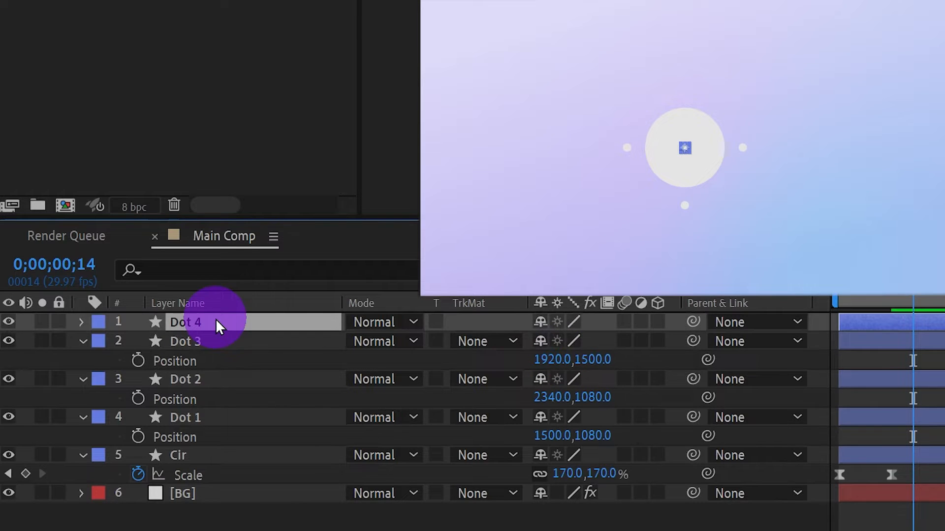
{"action": "key", "text": "p"}
{"action": "left_click", "coordinate": [543, 340]}
{"action": "left_click", "coordinate": [602, 340]}
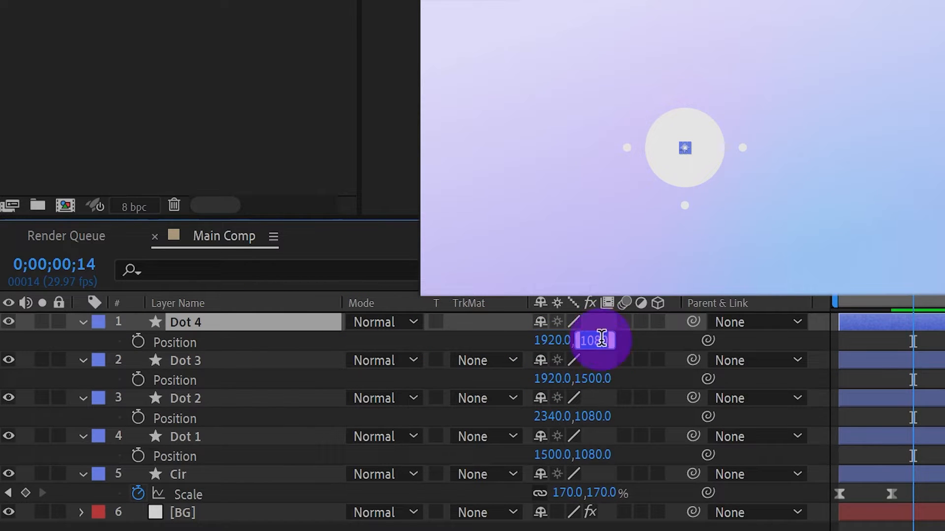
{"action": "key", "text": "Right"}
{"action": "type", "text": "-420"}
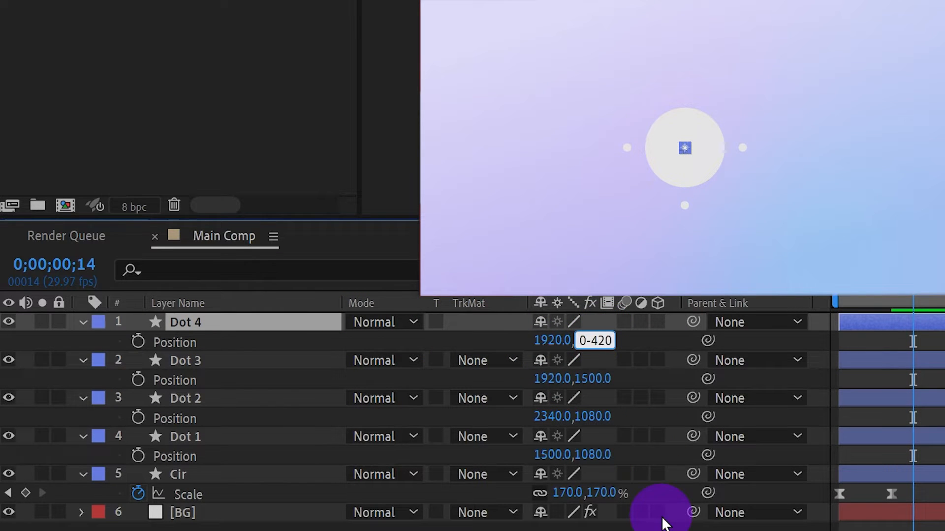
{"action": "key", "text": "Return"}
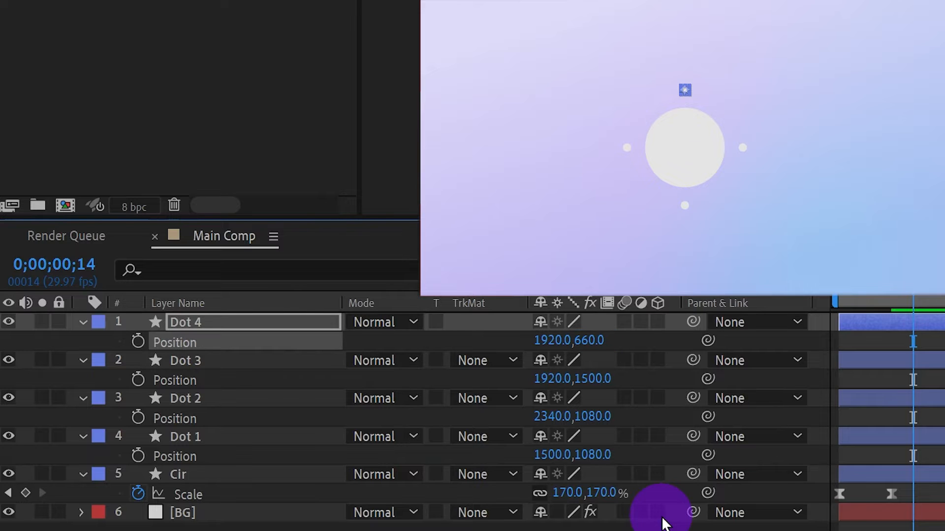
Hide the Cir layer so only the four dots show, and move the current time to 0;00;00;09
{"action": "left_click", "coordinate": [659, 529]}
{"action": "left_click", "coordinate": [14, 478]}
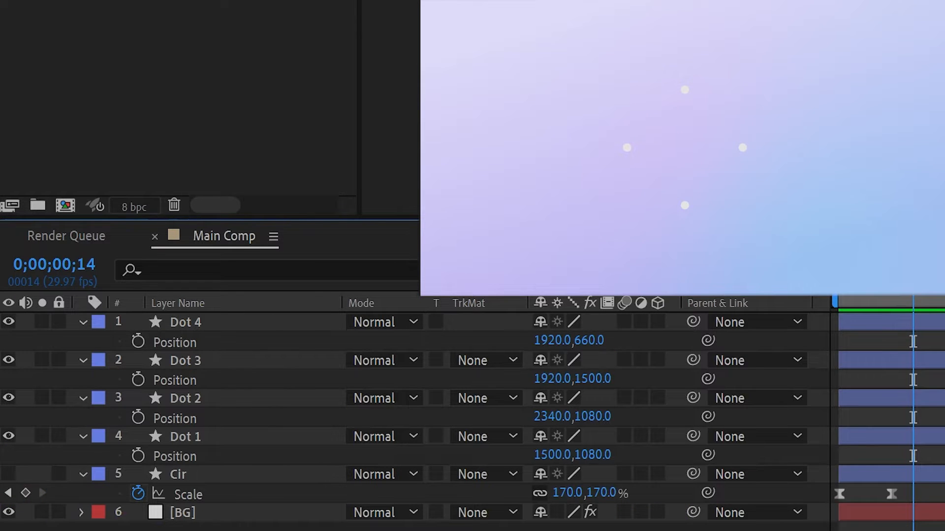
{"action": "left_click", "coordinate": [887, 279]}
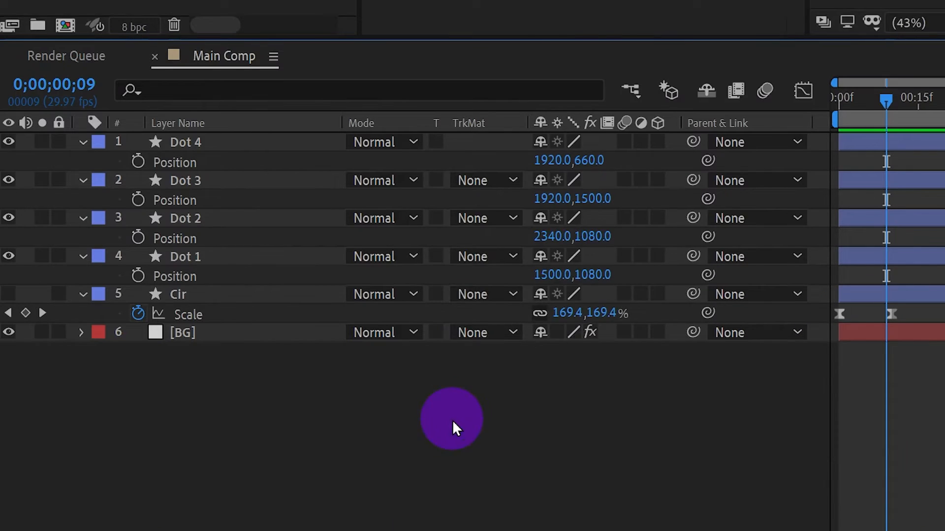
Add a null object to the composition and name it Dot Ctrl
{"action": "right_click", "coordinate": [452, 421]}
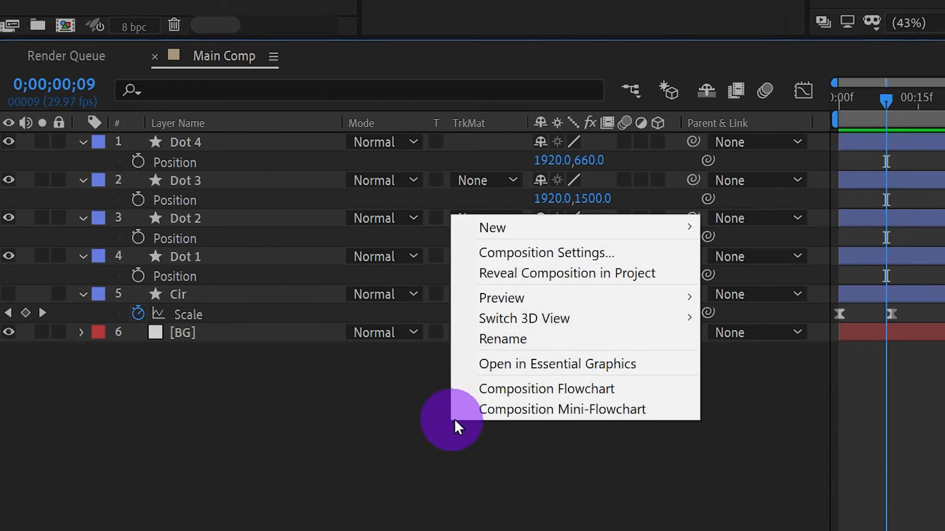
{"action": "mouse_move", "coordinate": [504, 227]}
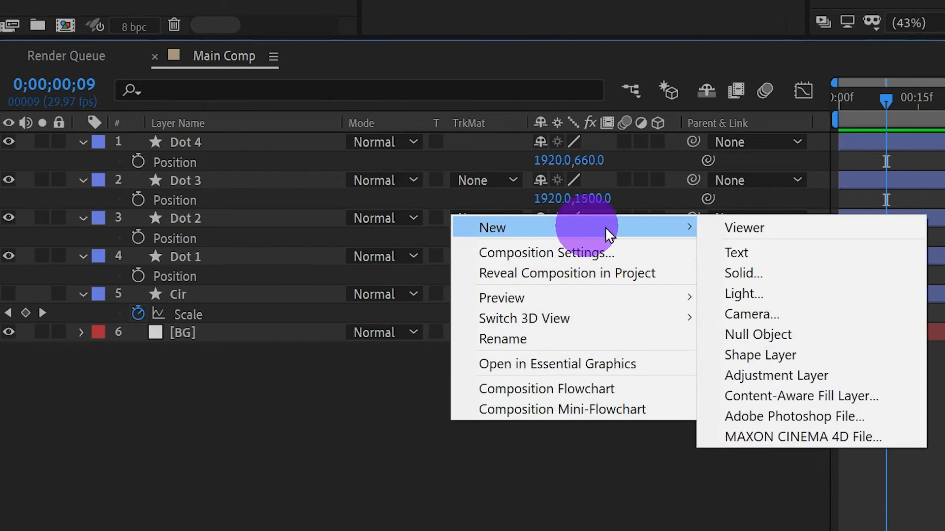
{"action": "left_click", "coordinate": [787, 338]}
{"action": "key", "text": "Return"}
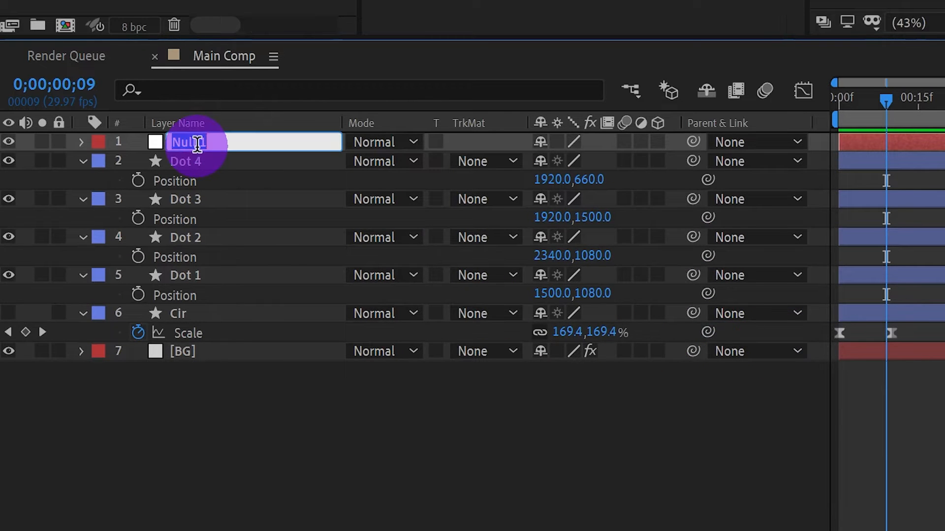
{"action": "type", "text": "Dot Co"}
{"action": "type", "text": "rl"}
{"action": "key", "text": "Return"}
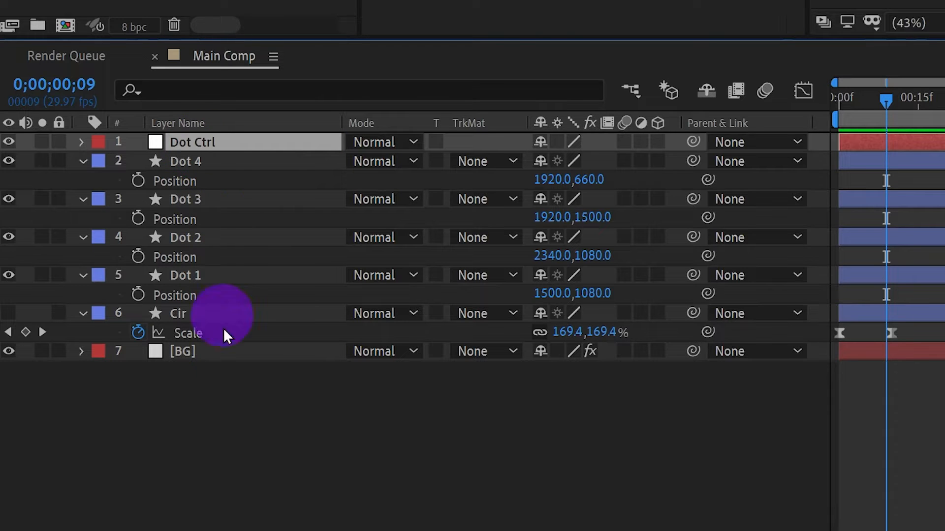
Parent the layers Dot 1 through Dot 4 to the Dot Ctrl null
{"action": "left_click", "coordinate": [215, 447]}
{"action": "left_click", "coordinate": [185, 274]}
{"action": "left_click", "coordinate": [187, 166], "text": "shift"}
{"action": "left_click_drag", "start_coordinate": [695, 161], "coordinate": [230, 138]}
{"action": "left_click", "coordinate": [215, 140]}
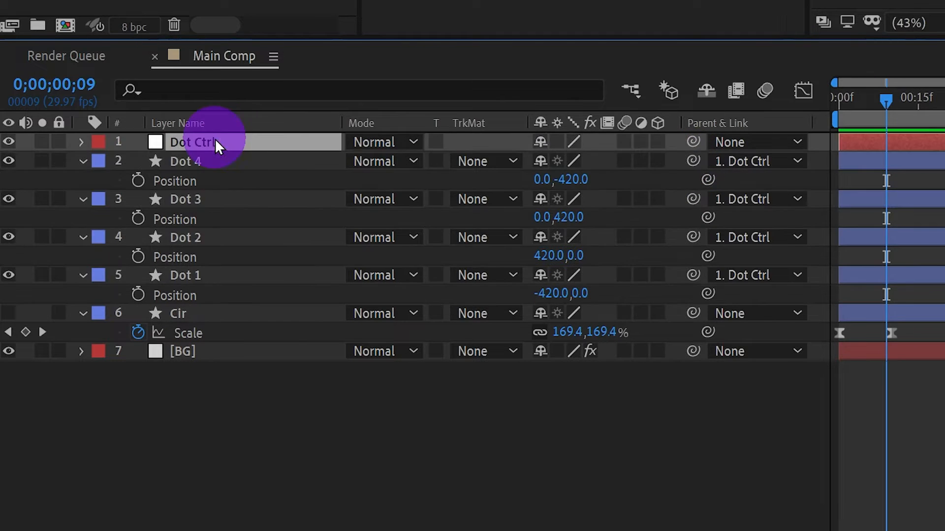
Import Music.mp3 and add it to Main Comp as the lowest layer, beneath BG
{"action": "left_click", "coordinate": [6, 5]}
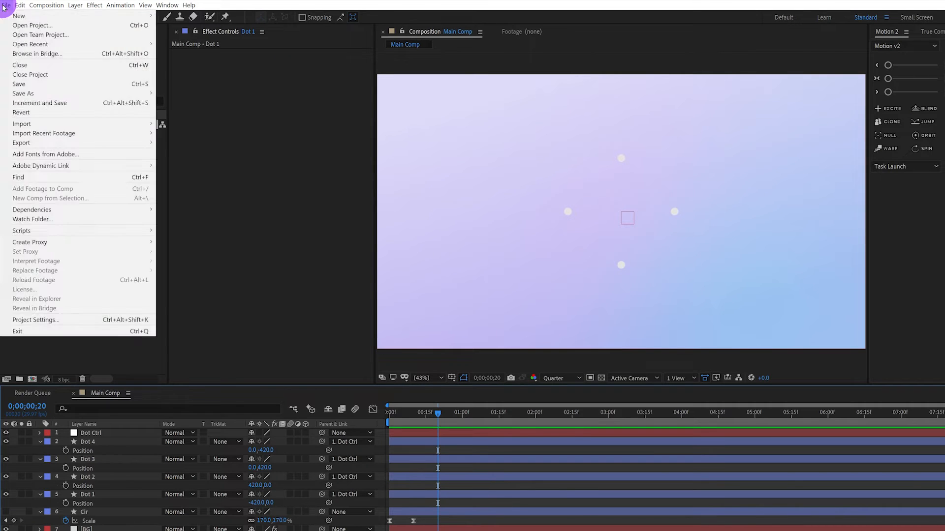
{"action": "mouse_move", "coordinate": [82, 127]}
{"action": "left_click", "coordinate": [185, 127]}
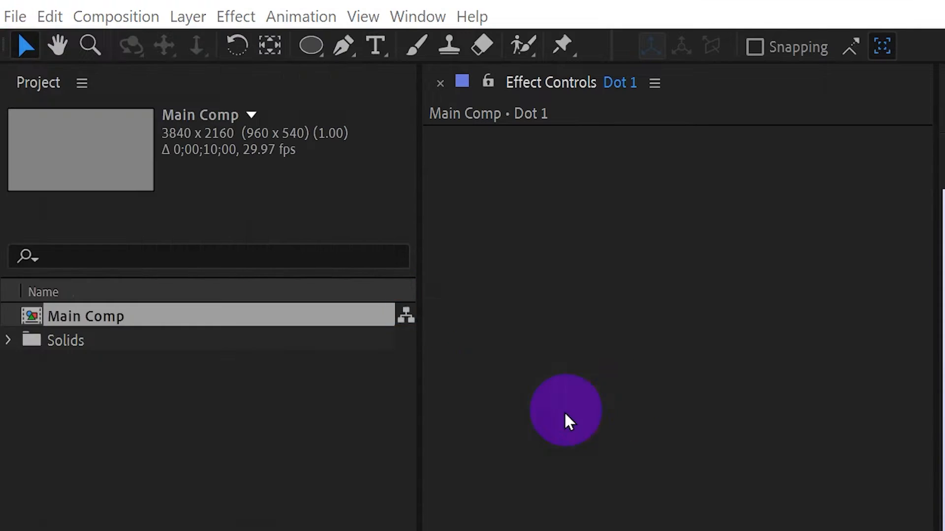
{"action": "left_click", "coordinate": [338, 219]}
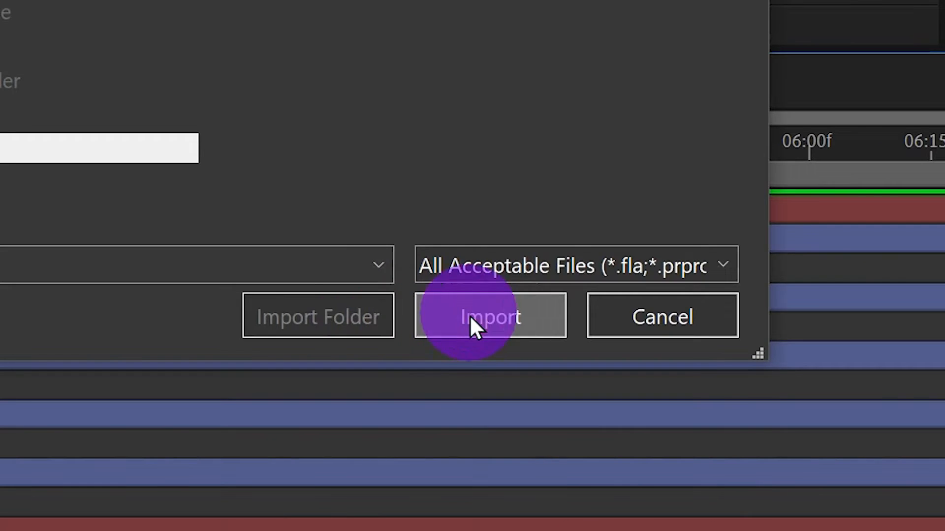
{"action": "left_click", "coordinate": [471, 318]}
{"action": "left_click_drag", "start_coordinate": [122, 249], "coordinate": [376, 335]}
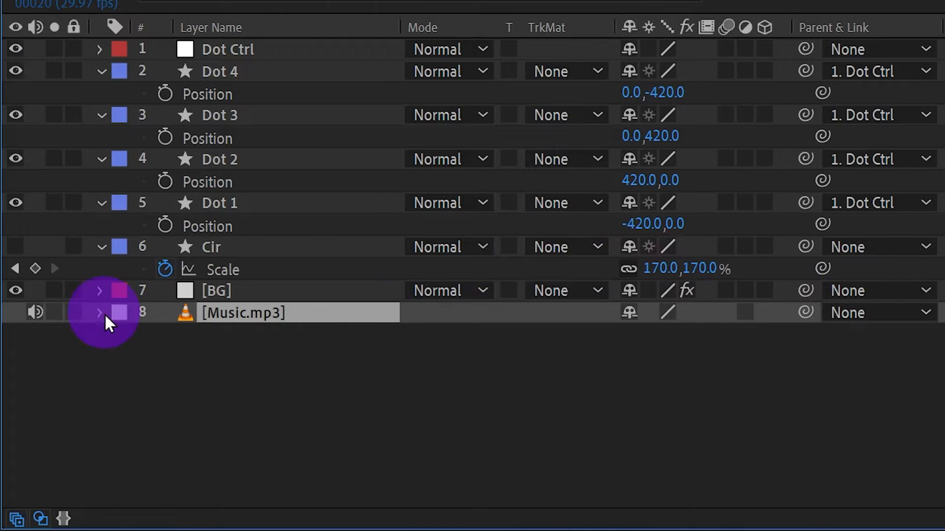
Reveal the Music.mp3 layer's audio waveform and play a preview to hear the beats
{"action": "left_click", "coordinate": [105, 314]}
{"action": "left_click", "coordinate": [124, 335]}
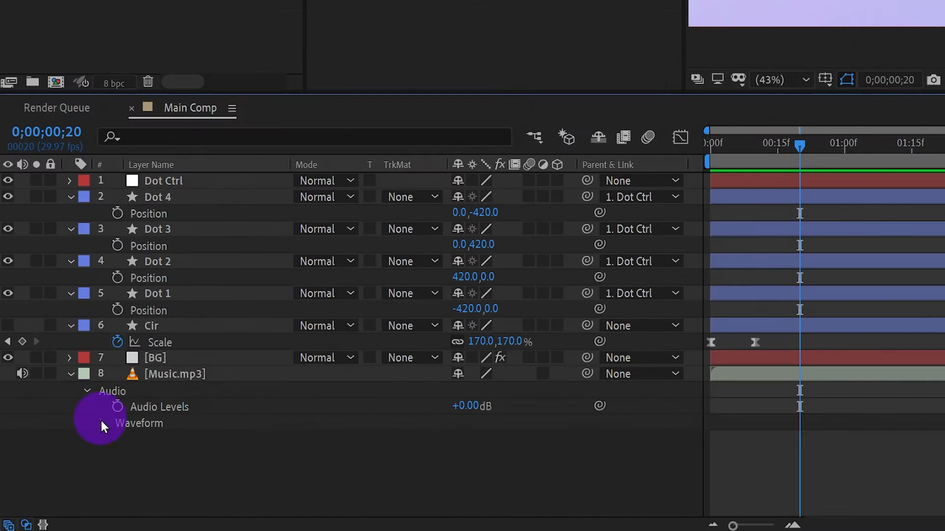
{"action": "left_click", "coordinate": [103, 423]}
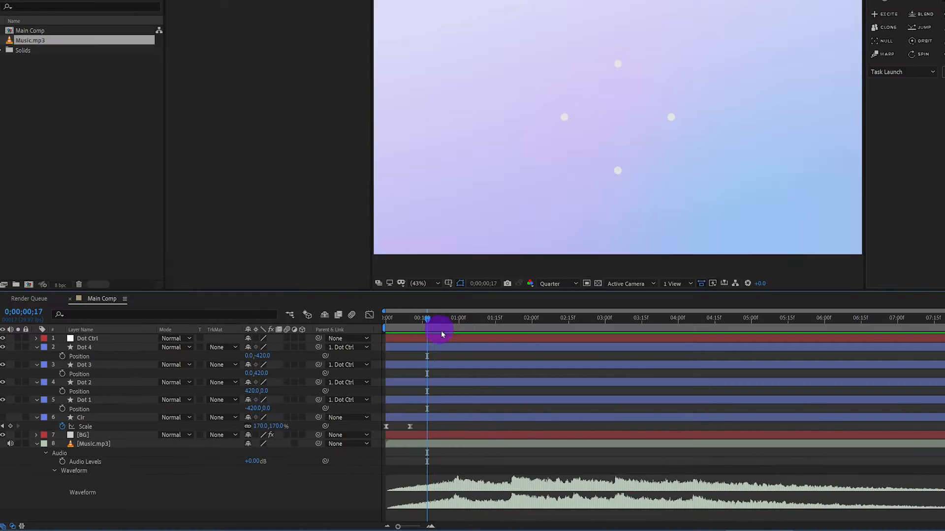
{"action": "key", "text": "space"}
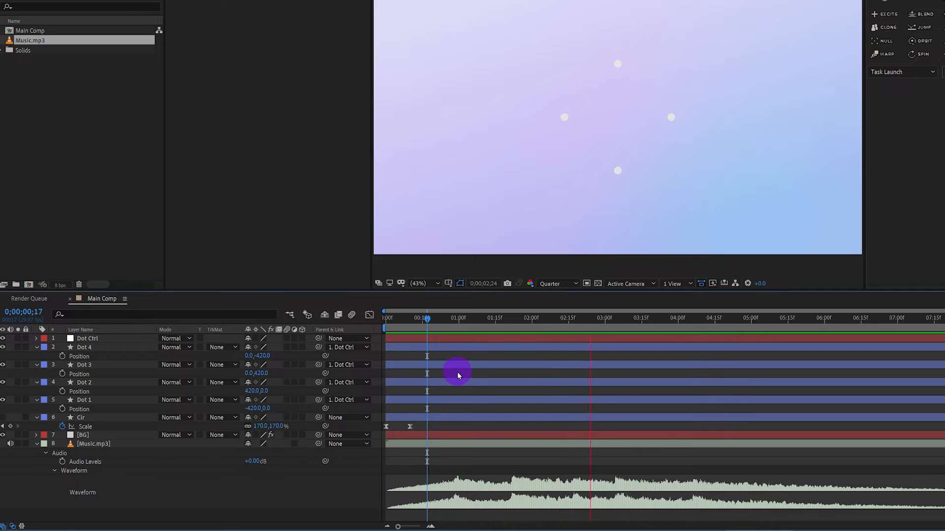
Make Dot 1 start at 0;00;00;27 and Dot 2 at 0;00;01;21, matching the peaks in the music waveform
{"action": "left_click", "coordinate": [449, 319]}
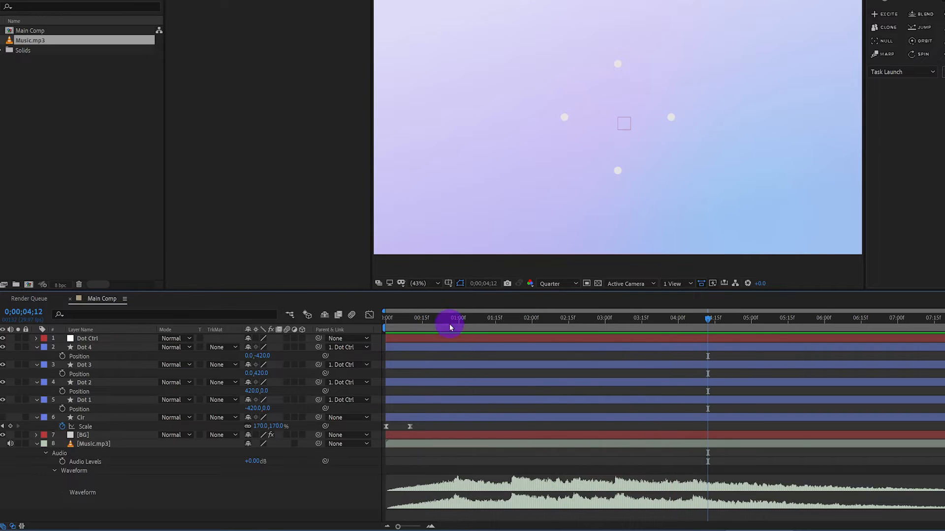
{"action": "left_click", "coordinate": [428, 400]}
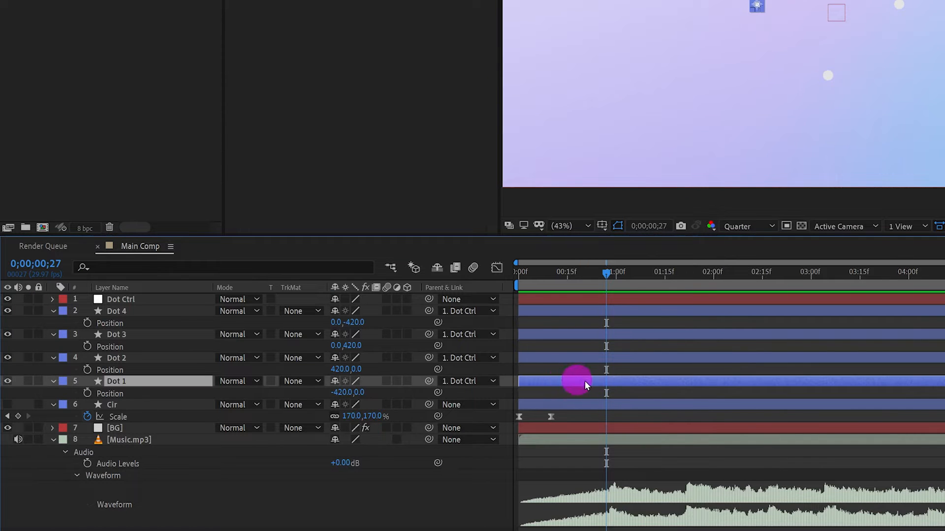
{"action": "key", "text": "alt+bracketleft"}
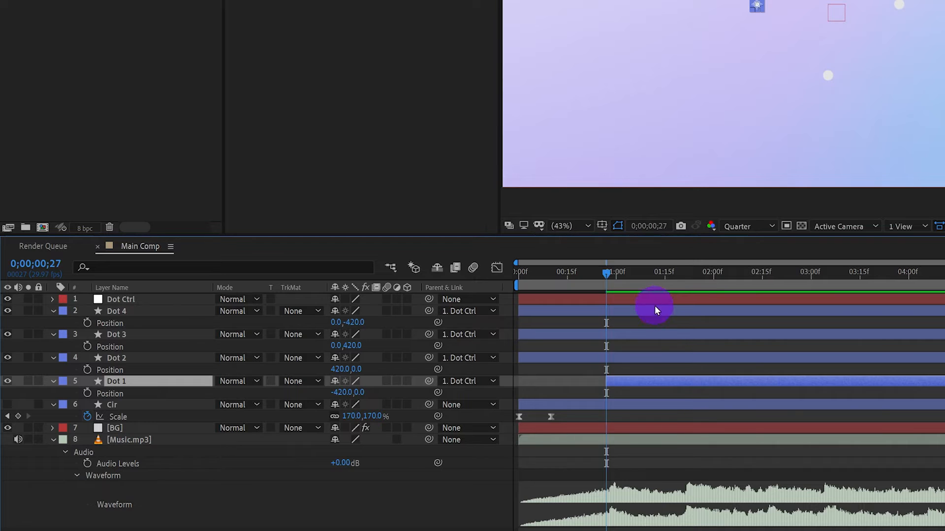
{"action": "left_click", "coordinate": [638, 356]}
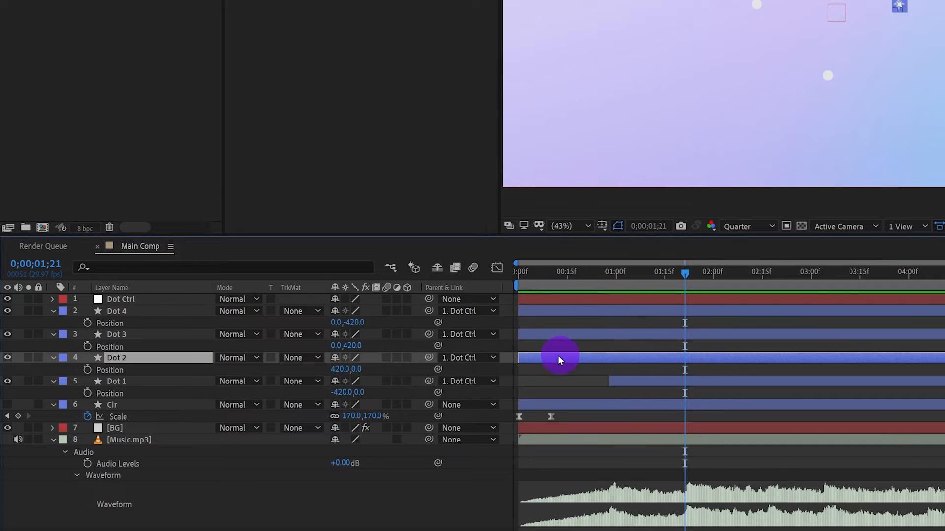
{"action": "left_click_drag", "start_coordinate": [524, 360], "coordinate": [689, 360]}
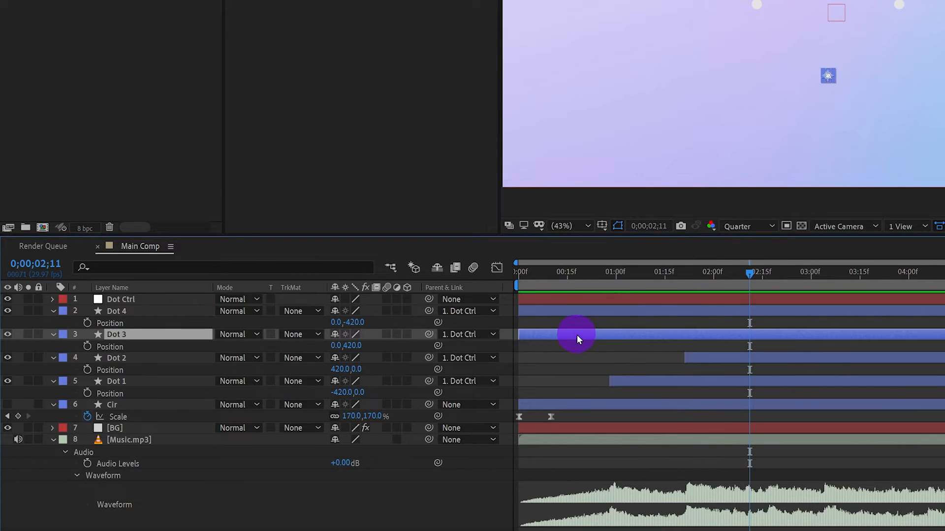
Make Dot 3 start at 0;00;02;11 and Dot 4 at 0;00;03;02, matching the next beats of the music
{"action": "left_click_drag", "start_coordinate": [577, 334], "coordinate": [797, 329]}
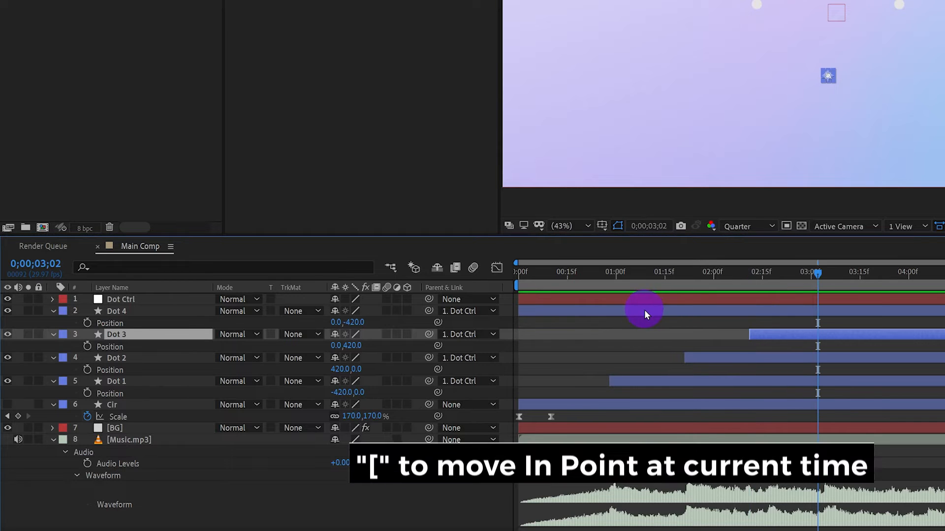
{"action": "left_click", "coordinate": [641, 310]}
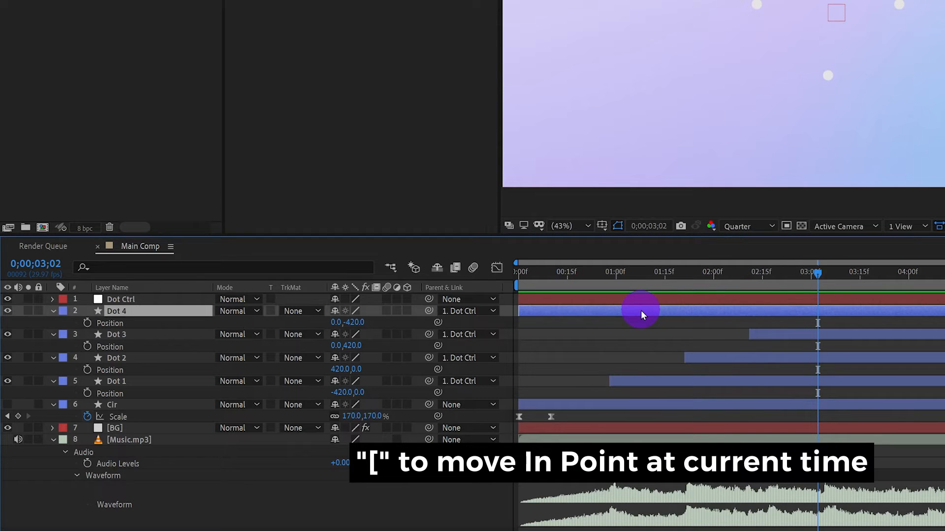
{"action": "key", "text": "bracketleft"}
Make the Cir layer visible again and move its start to 0;00;04;02
{"action": "left_click", "coordinate": [76, 404]}
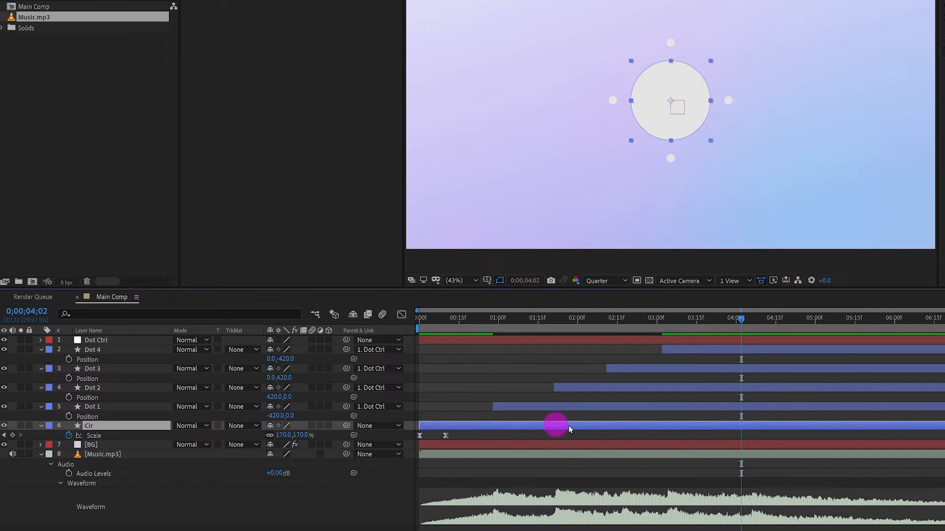
{"action": "key", "text": "bracketleft"}
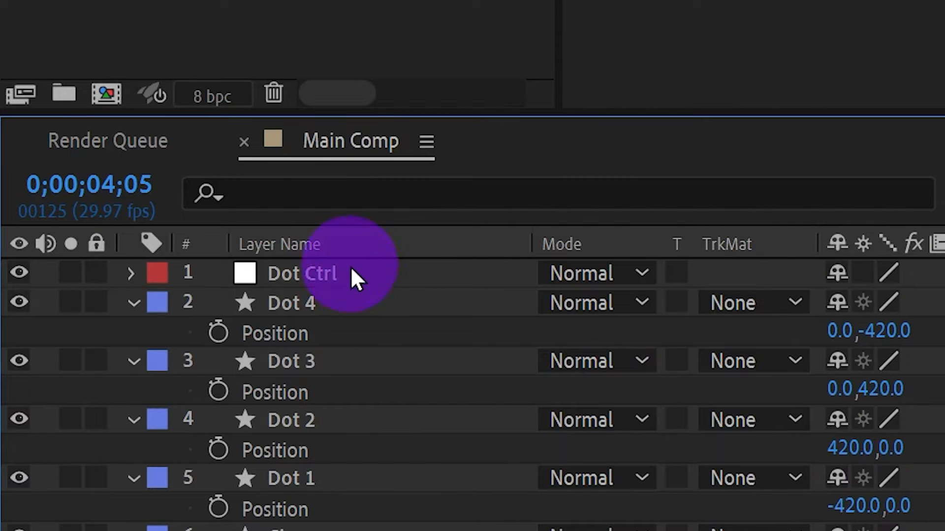
Reveal the Dot Ctrl layer's Rotation property and set its first keyframe at 0;00;00;00
{"action": "left_click", "coordinate": [350, 273]}
{"action": "key", "text": "r"}
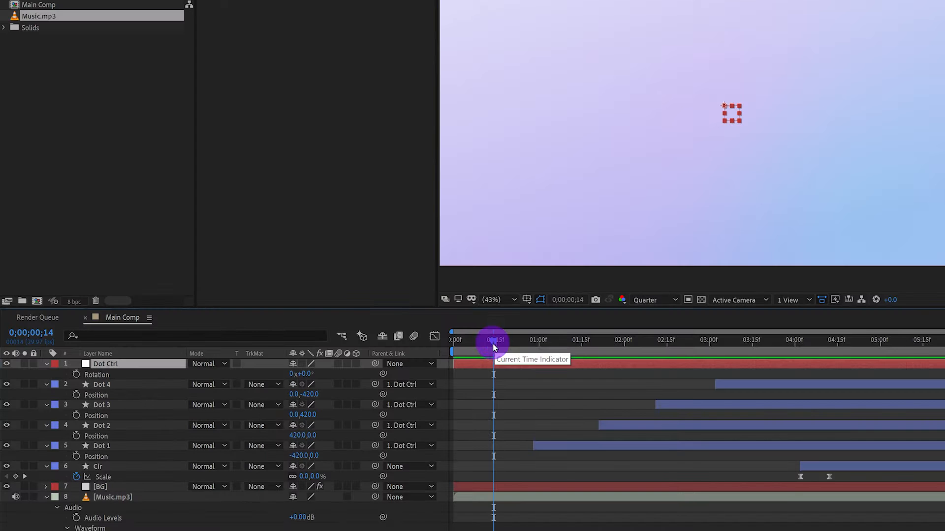
{"action": "left_click_drag", "start_coordinate": [471, 347], "coordinate": [452, 345]}
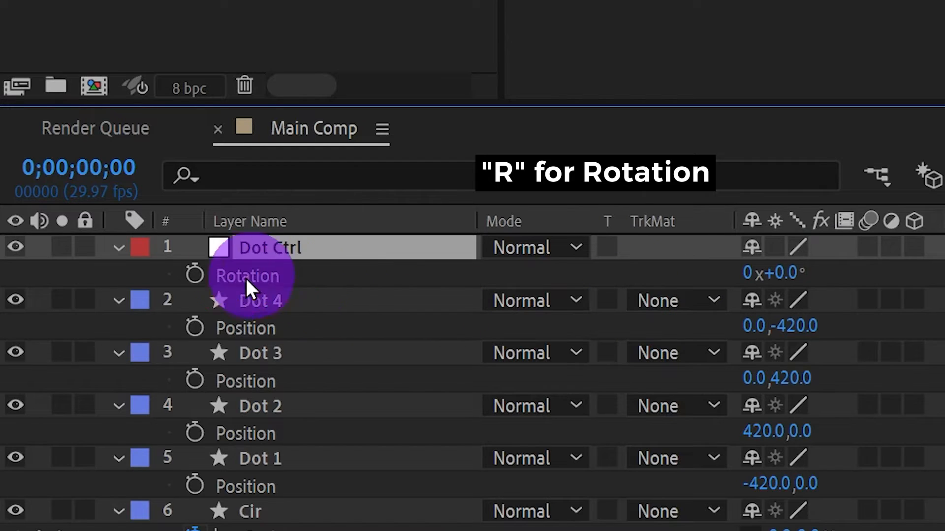
{"action": "left_click", "coordinate": [202, 276]}
Set Dot Ctrl's rotation to 1 full revolution at 0;00;04;05 and preview the spin from the start
{"action": "left_click", "coordinate": [692, 342]}
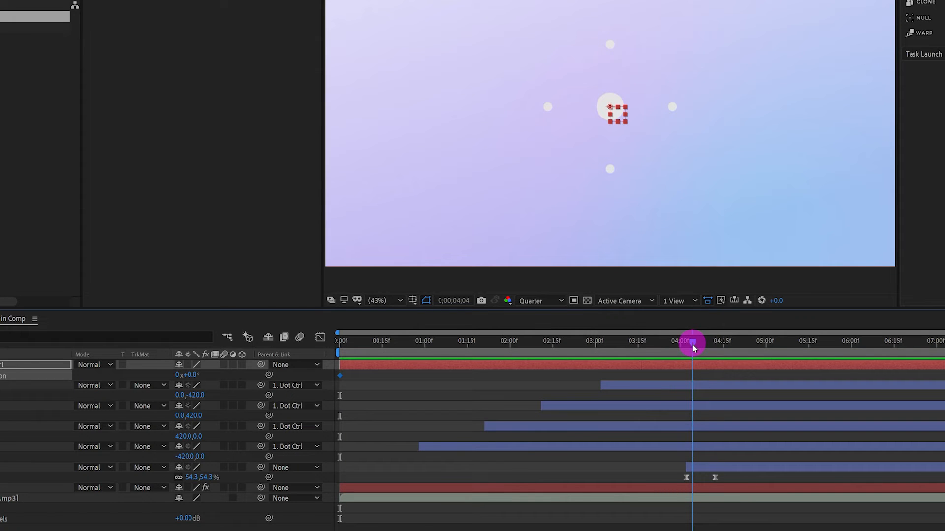
{"action": "left_click_drag", "start_coordinate": [692, 344], "coordinate": [695, 344]}
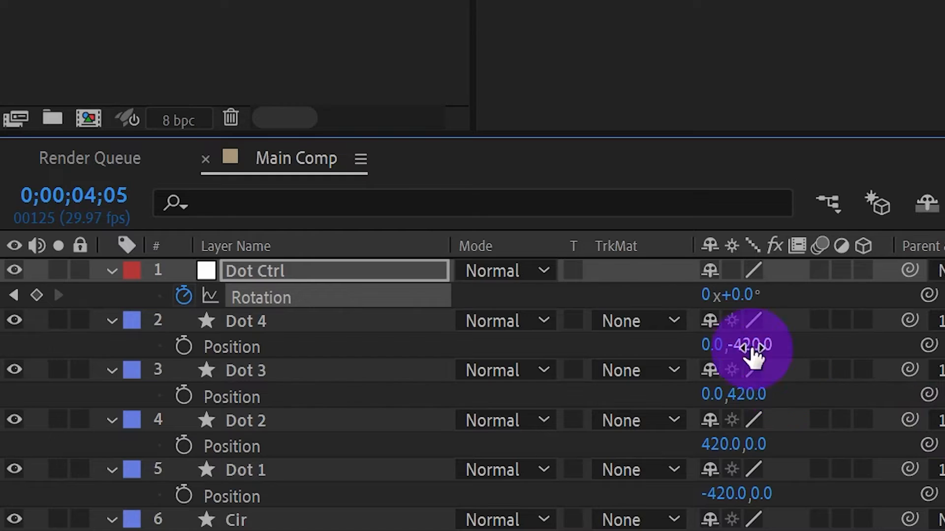
{"action": "left_click", "coordinate": [706, 295]}
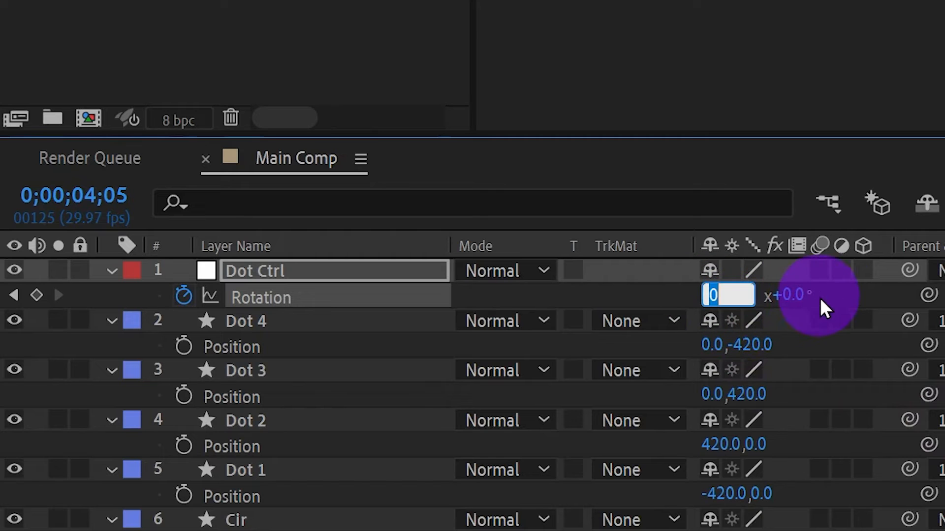
{"action": "type", "text": "1"}
{"action": "key", "text": "Return"}
{"action": "key", "text": "Home"}
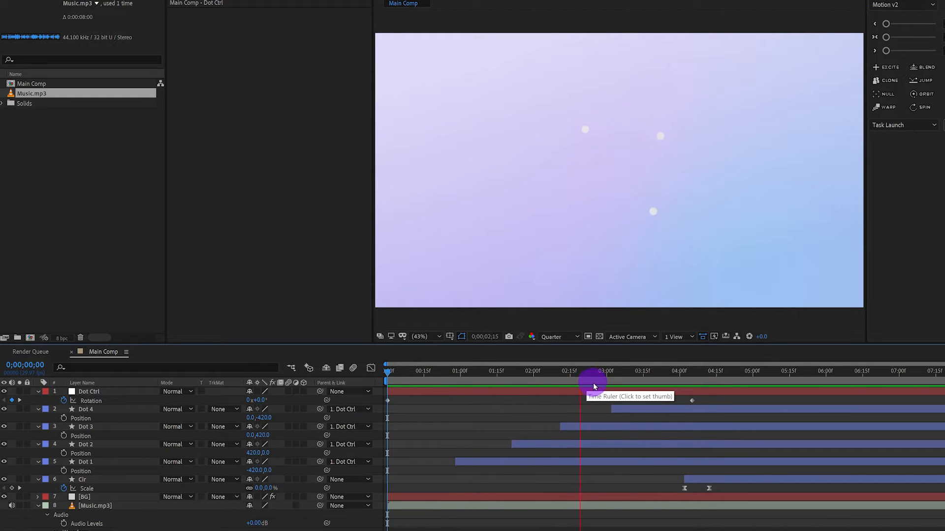
{"action": "key", "text": "space"}
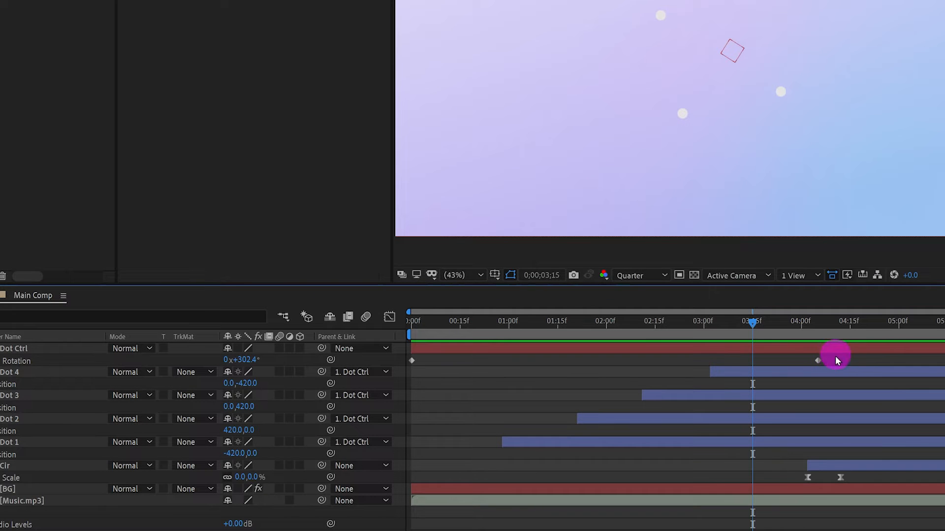
Apply Easy Ease to both of Dot Ctrl's rotation keyframes
{"action": "left_click_drag", "start_coordinate": [705, 397], "coordinate": [381, 409]}
{"action": "left_click_drag", "start_coordinate": [403, 372], "coordinate": [402, 372]}
{"action": "key", "text": "F9"}
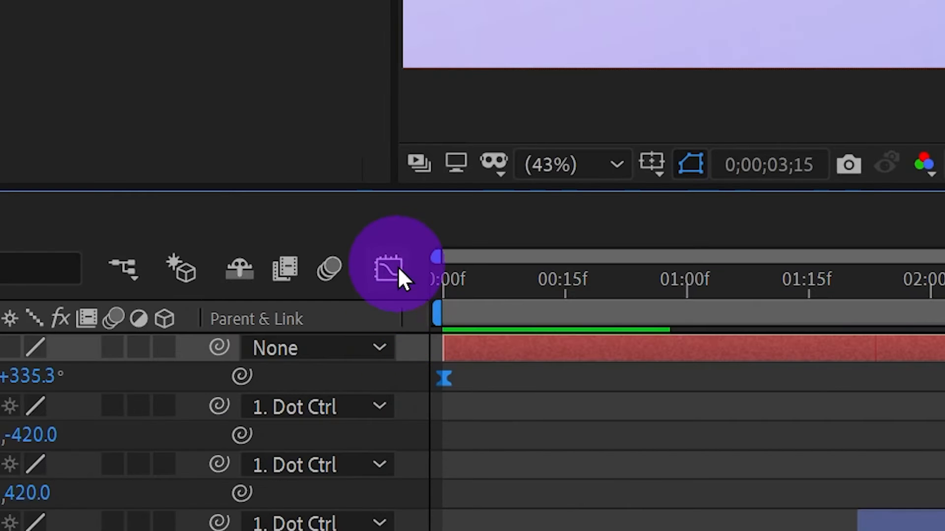
In the speed graph, extend the first rotation keyframe's handle towards the last keyframe so the spin starts slowly and peaks late
{"action": "left_click", "coordinate": [389, 316]}
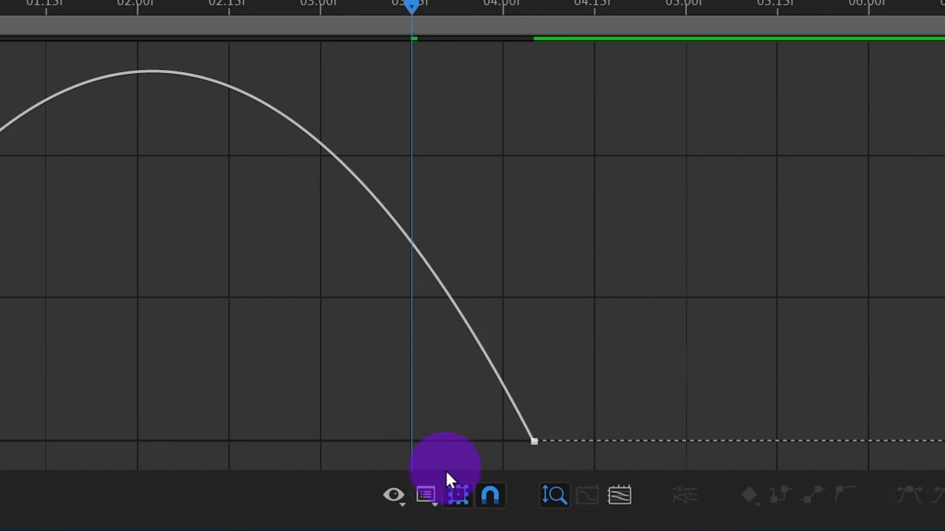
{"action": "left_click", "coordinate": [608, 504]}
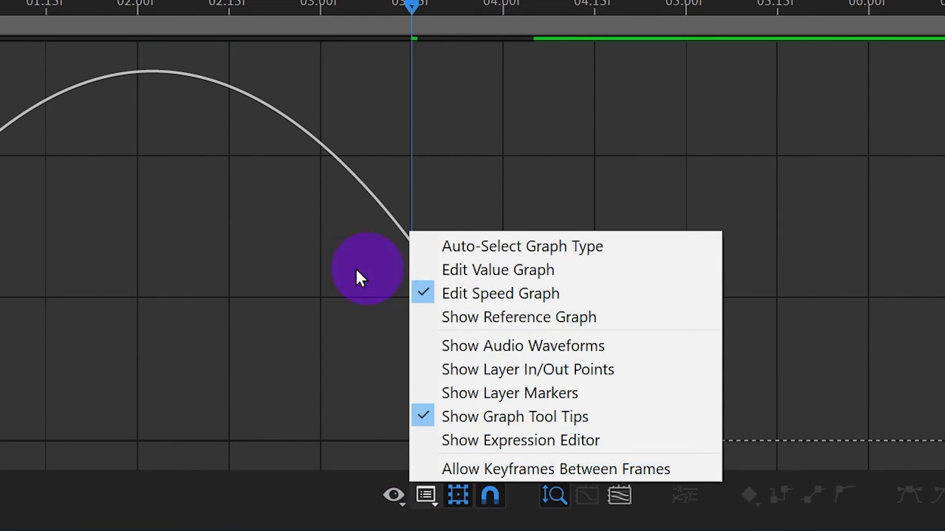
{"action": "left_click", "coordinate": [327, 444]}
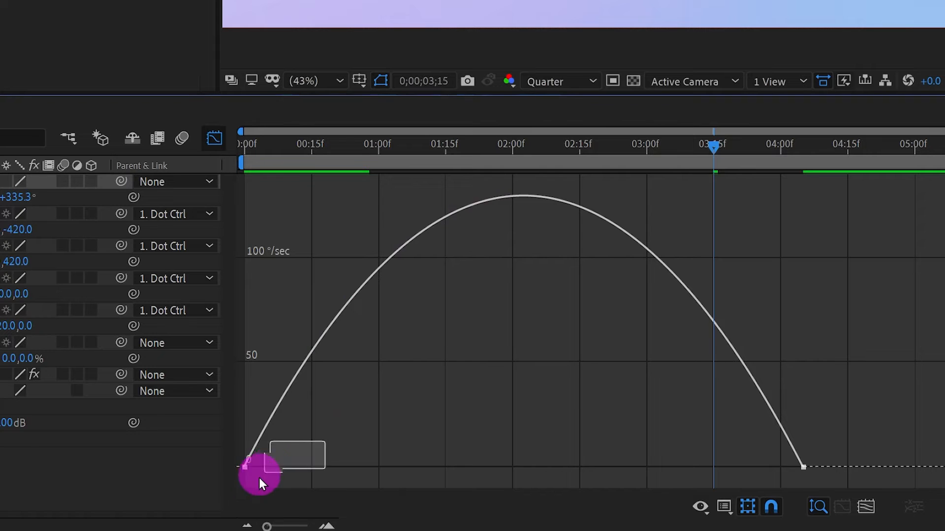
{"action": "left_click_drag", "start_coordinate": [259, 476], "coordinate": [233, 487]}
{"action": "left_click_drag", "start_coordinate": [336, 467], "coordinate": [594, 472]}
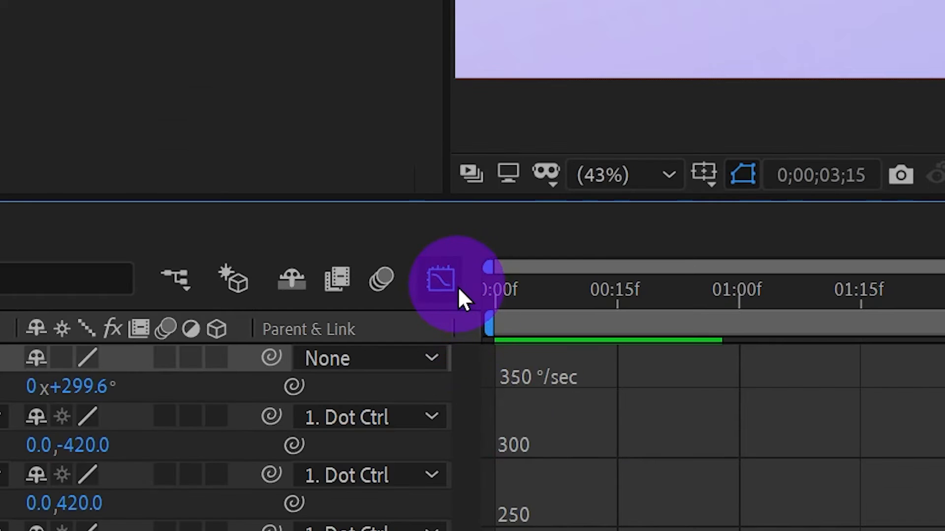
{"action": "left_click", "coordinate": [215, 139]}
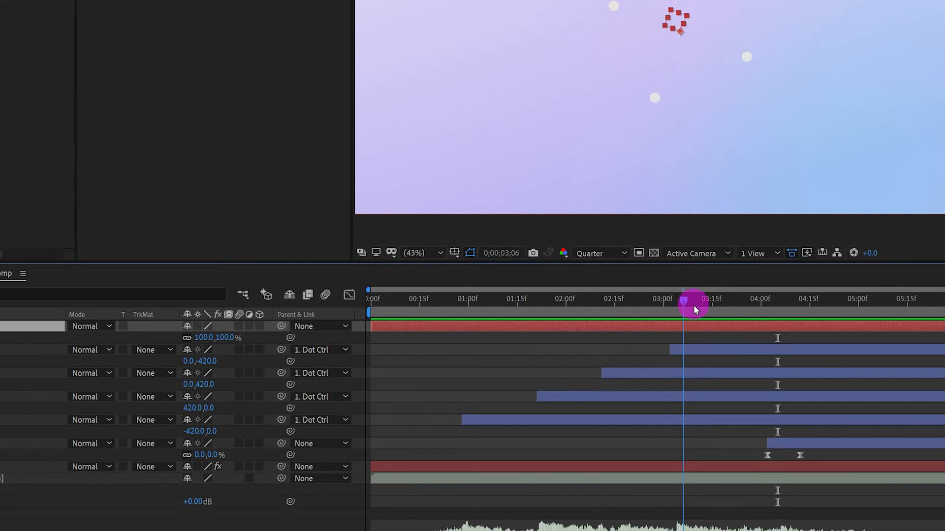
Keyframe Dot Ctrl's scale at 100% at 0;00;03;15 and at 0% at 0;00;04;05
{"action": "left_click_drag", "start_coordinate": [695, 309], "coordinate": [714, 309]}
{"action": "left_click", "coordinate": [217, 305]}
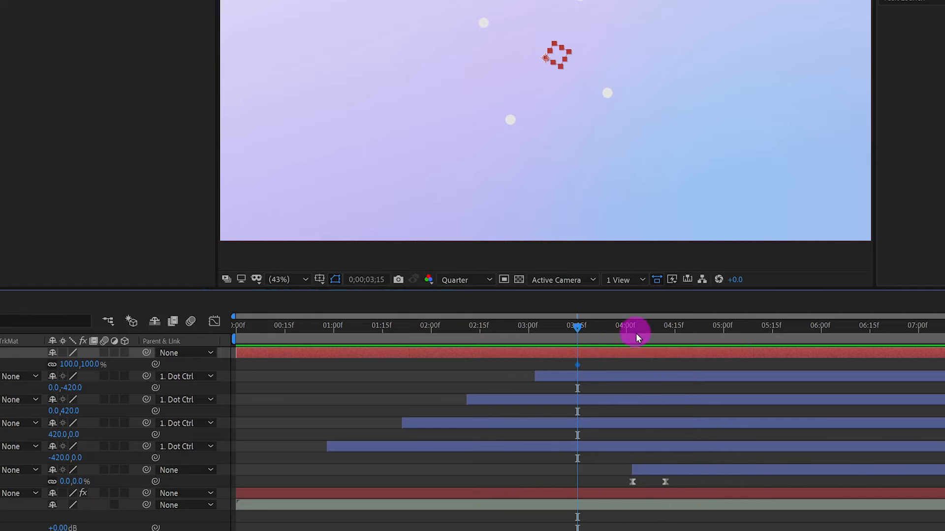
{"action": "mouse_move", "coordinate": [636, 333]}
{"action": "left_mouse_down"}
{"action": "mouse_move", "coordinate": [655, 336]}
{"action": "mouse_move", "coordinate": [643, 346]}
{"action": "left_mouse_up"}
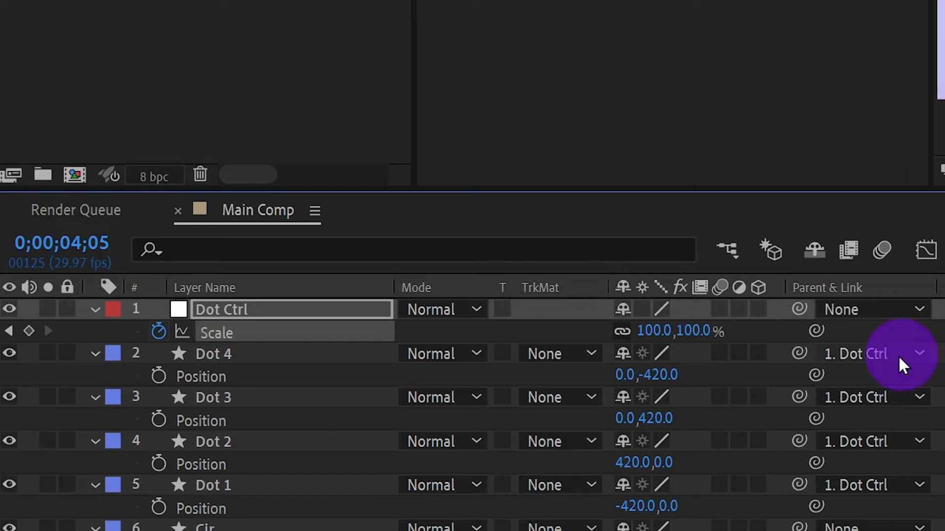
{"action": "left_click_drag", "start_coordinate": [100, 368], "coordinate": [95, 366]}
{"action": "type", "text": "0"}
{"action": "key", "text": "Return"}
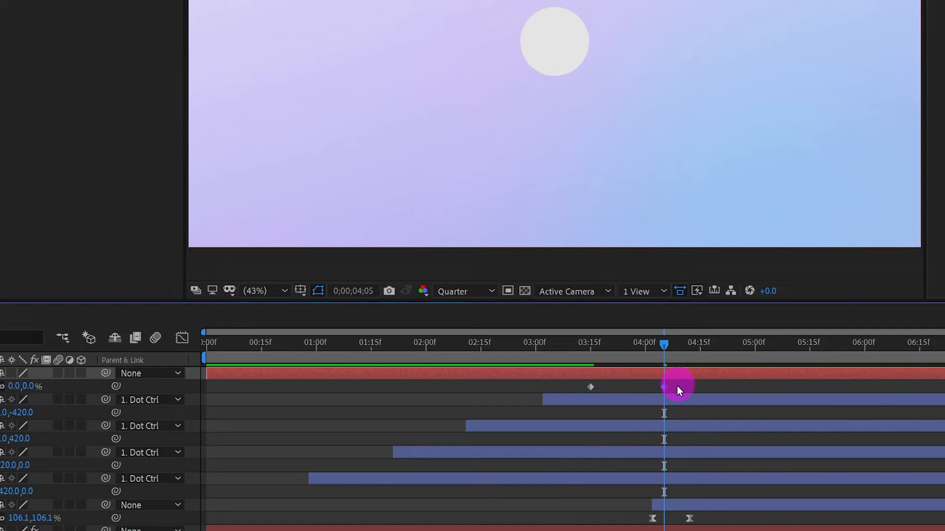
Ease both Dot Ctrl scale keyframes and extend the first one's speed-graph handle towards the second for a late acceleration
{"action": "left_click_drag", "start_coordinate": [678, 386], "coordinate": [559, 392]}
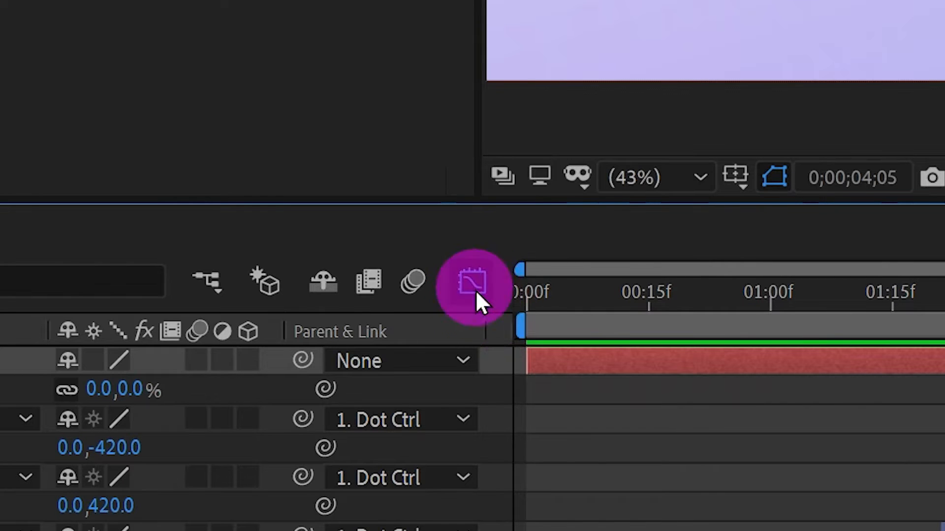
{"action": "left_click", "coordinate": [476, 291]}
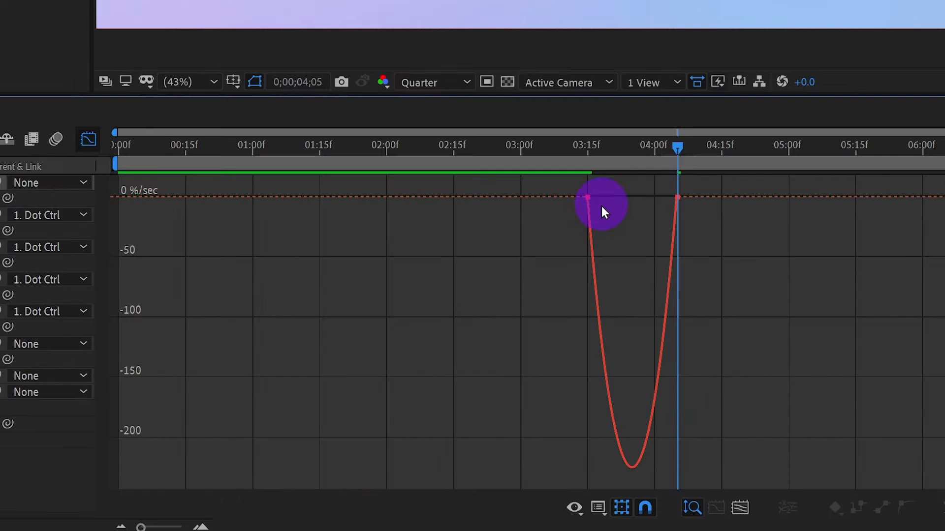
{"action": "left_click", "coordinate": [589, 199]}
{"action": "left_click_drag", "start_coordinate": [603, 197], "coordinate": [656, 199]}
{"action": "left_click", "coordinate": [88, 139]}
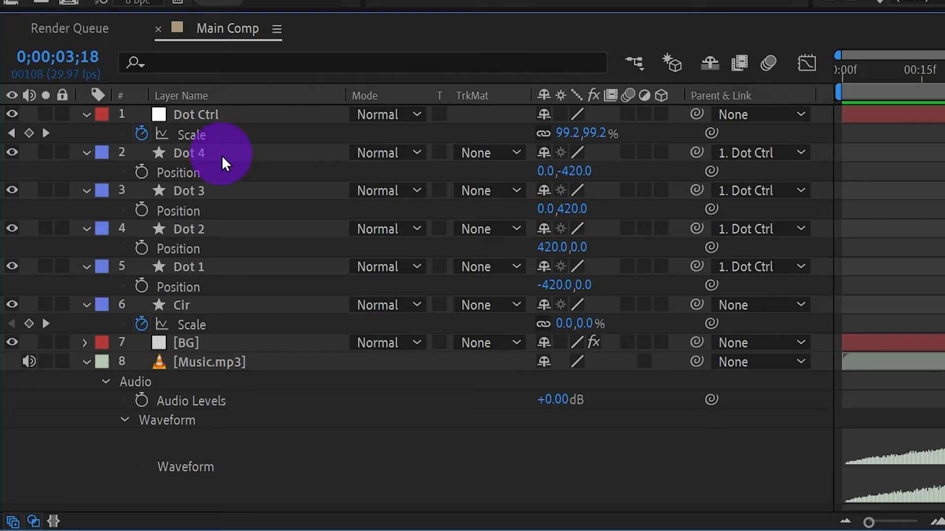
Turn on motion blur for the four dot layers and the Cir layer
{"action": "left_click", "coordinate": [219, 155]}
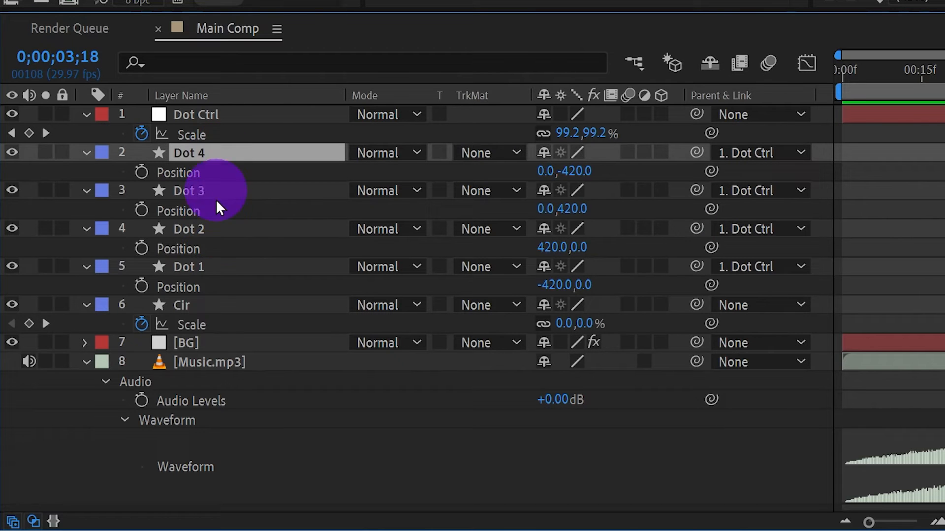
{"action": "left_click", "coordinate": [196, 302], "text": "shift"}
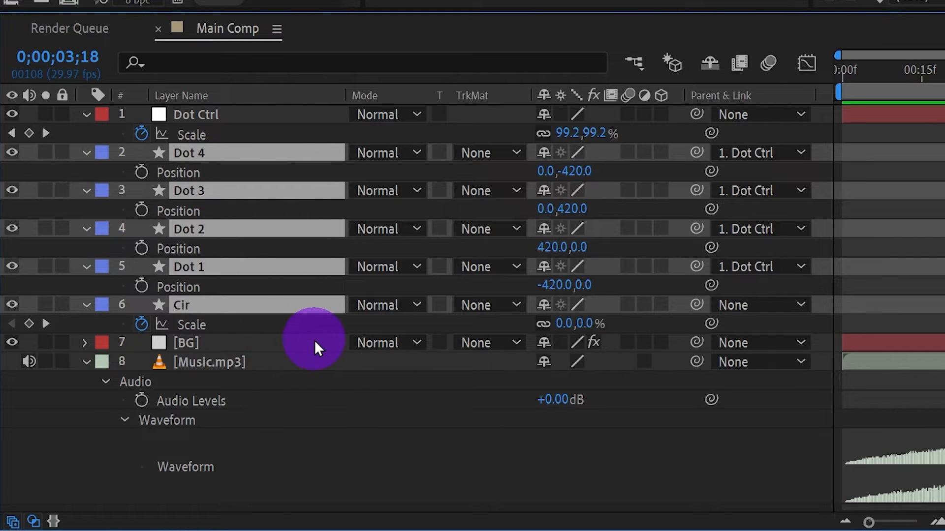
{"action": "left_click", "coordinate": [627, 153]}
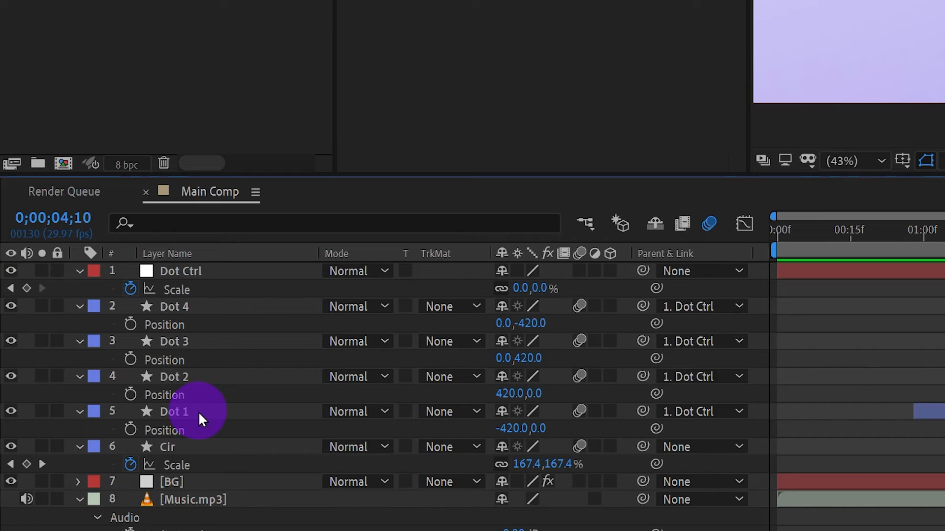
Pre-compose Dot Ctrl and the four dot layers into a new composition named Dot In, moving all attributes
{"action": "left_click", "coordinate": [199, 411]}
{"action": "left_click", "coordinate": [185, 265], "text": "shift"}
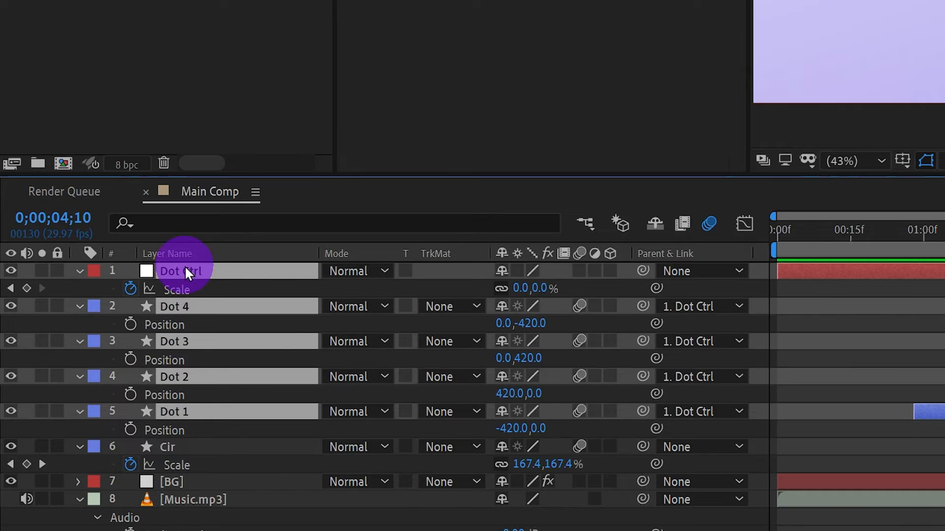
{"action": "right_click", "coordinate": [186, 269]}
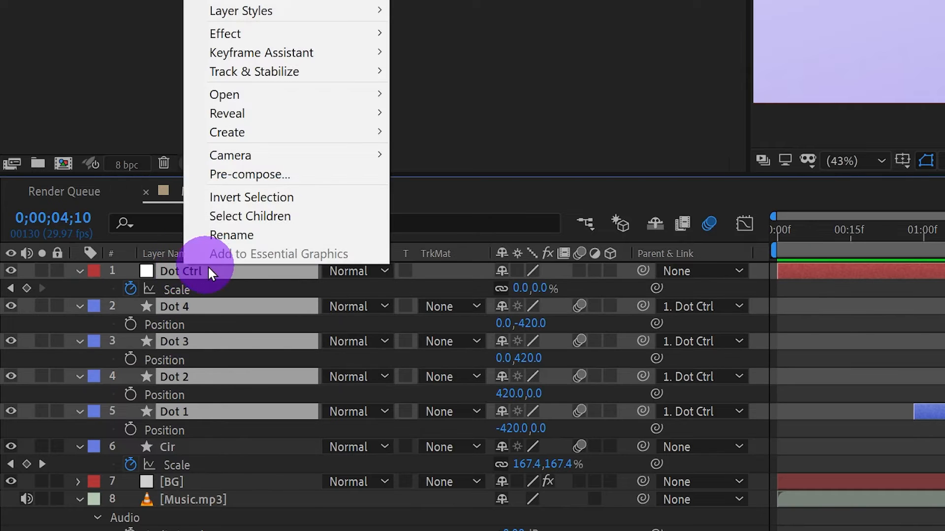
{"action": "left_click", "coordinate": [260, 181]}
{"action": "type", "text": "Dot In"}
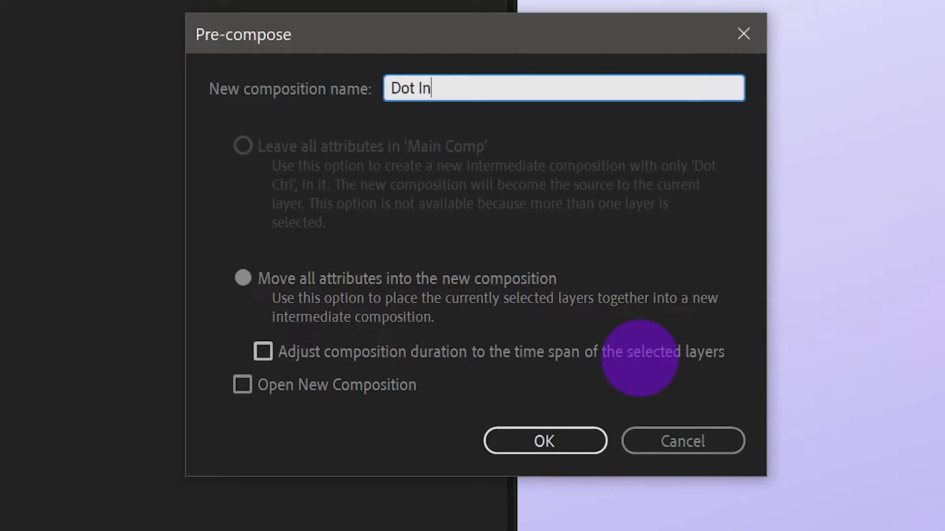
{"action": "left_click", "coordinate": [557, 445]}
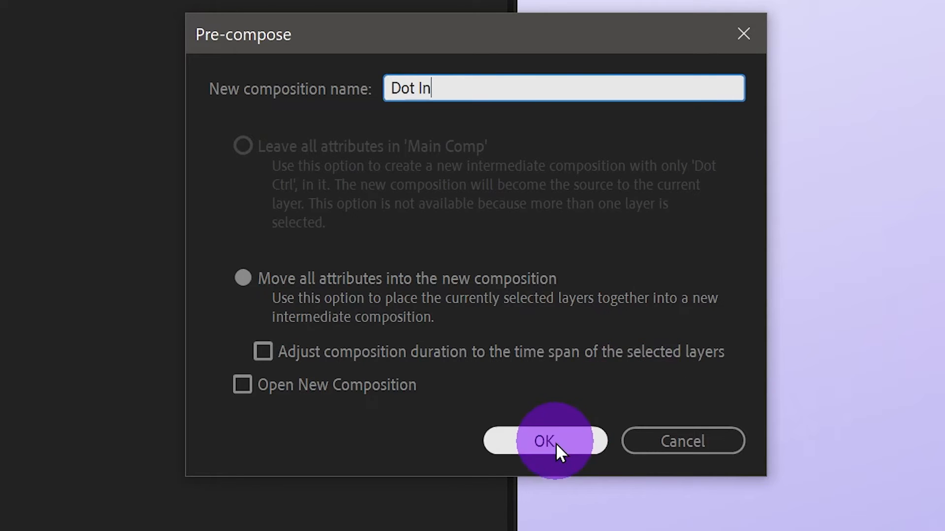
Duplicate the Dot In composition in the project and rename the copy as Dot Out
{"action": "left_click", "coordinate": [81, 271]}
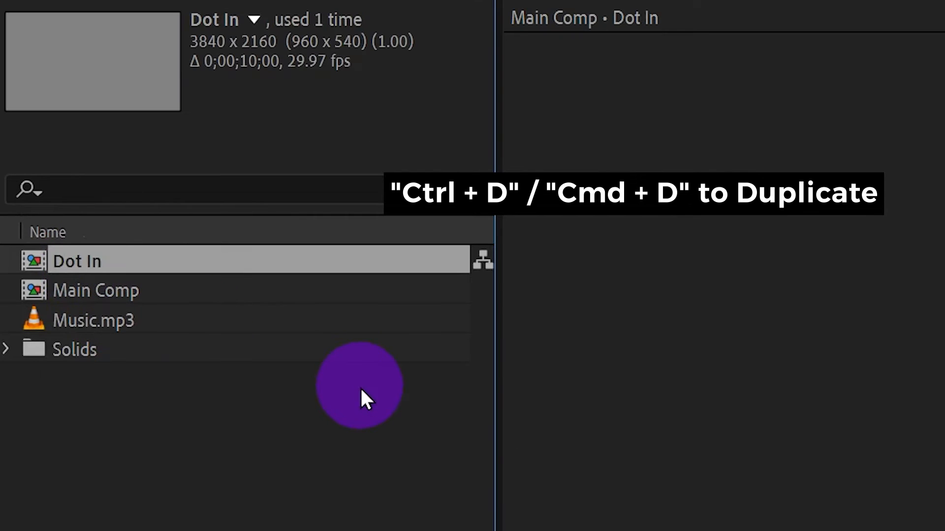
{"action": "key", "text": "ctrl+d"}
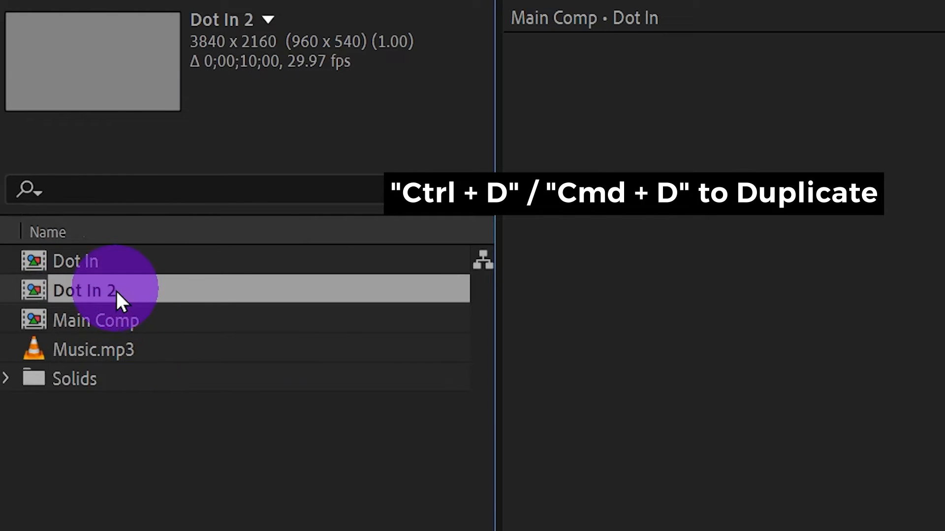
{"action": "key", "text": "Return"}
{"action": "left_click", "coordinate": [155, 288]}
{"action": "key", "text": "BackSpace"}
{"action": "key", "text": "BackSpace"}
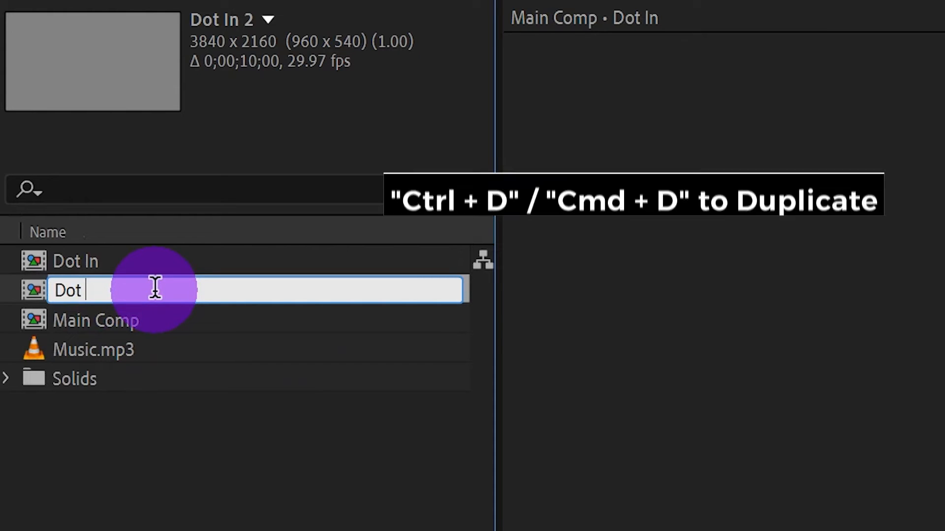
{"action": "type", "text": "Out"}
{"action": "key", "text": "Return"}
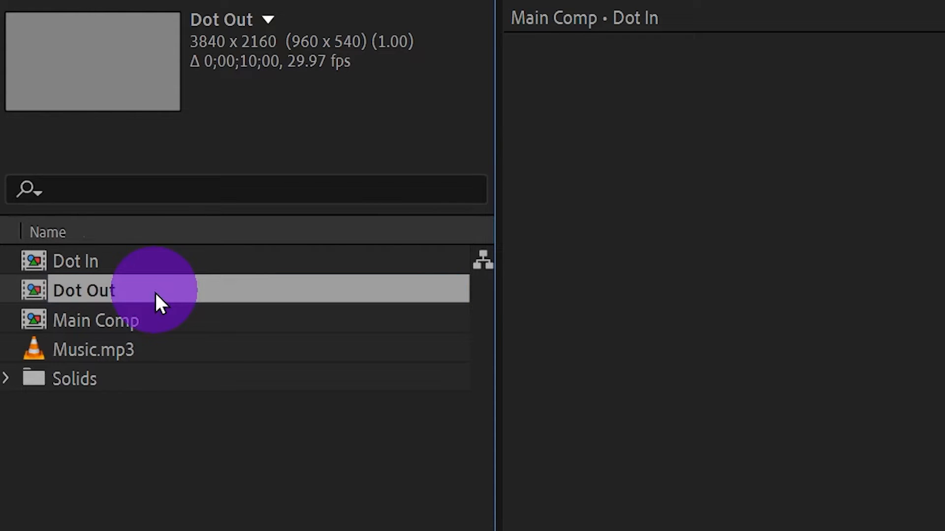
Open the Dot Out composition and make all four dot layers start at 0;00;00;00
{"action": "double_click", "coordinate": [92, 287]}
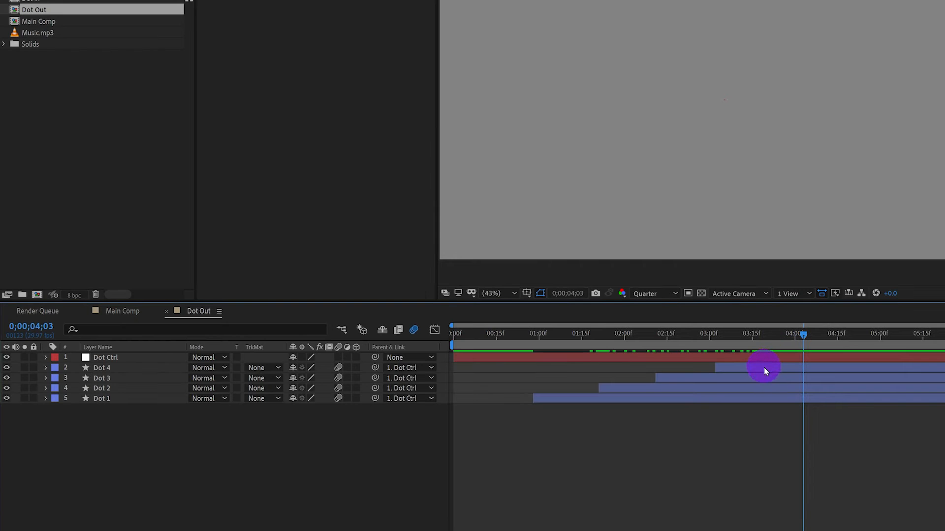
{"action": "left_click", "coordinate": [764, 368]}
{"action": "left_click", "coordinate": [744, 398], "text": "shift"}
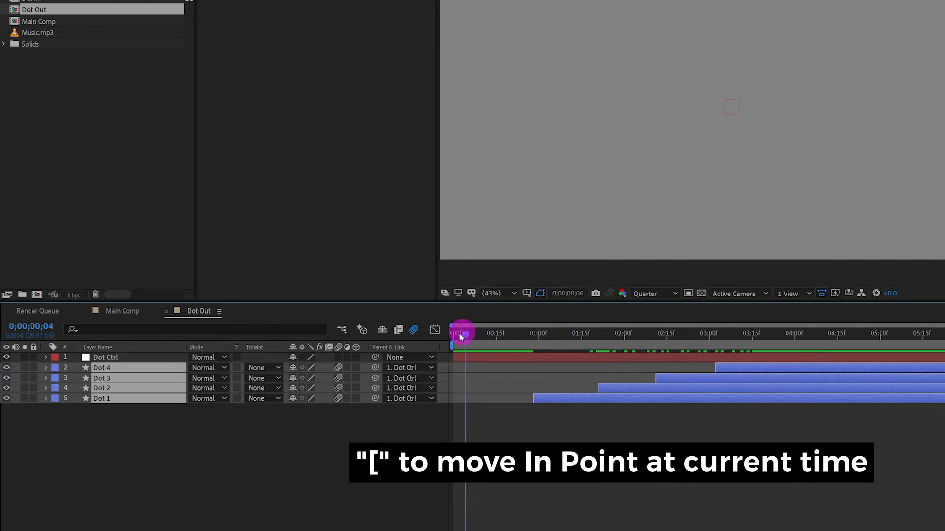
{"action": "left_click", "coordinate": [452, 333]}
{"action": "key", "text": "bracketleft"}
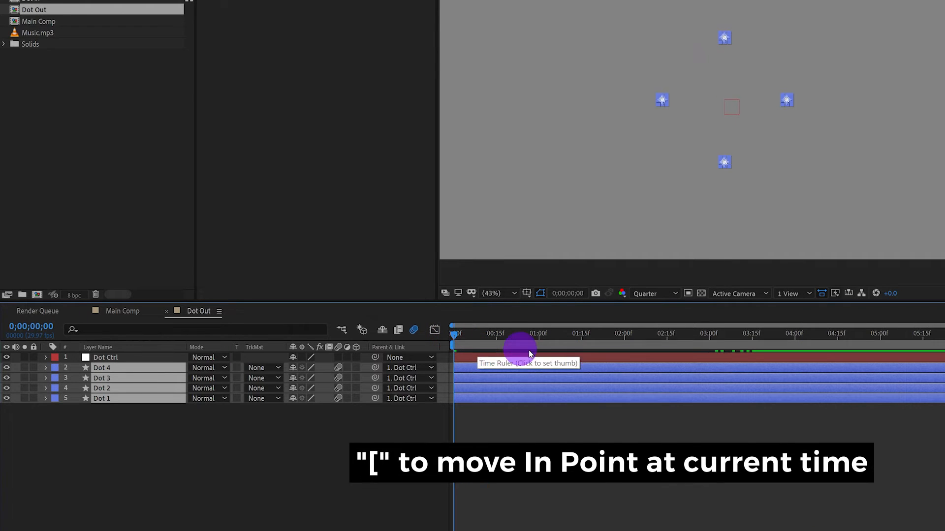
Move Dot Ctrl's final Scale and Rotation keyframes to the start of Dot Out and delete its remaining old keyframes
{"action": "left_click", "coordinate": [601, 357]}
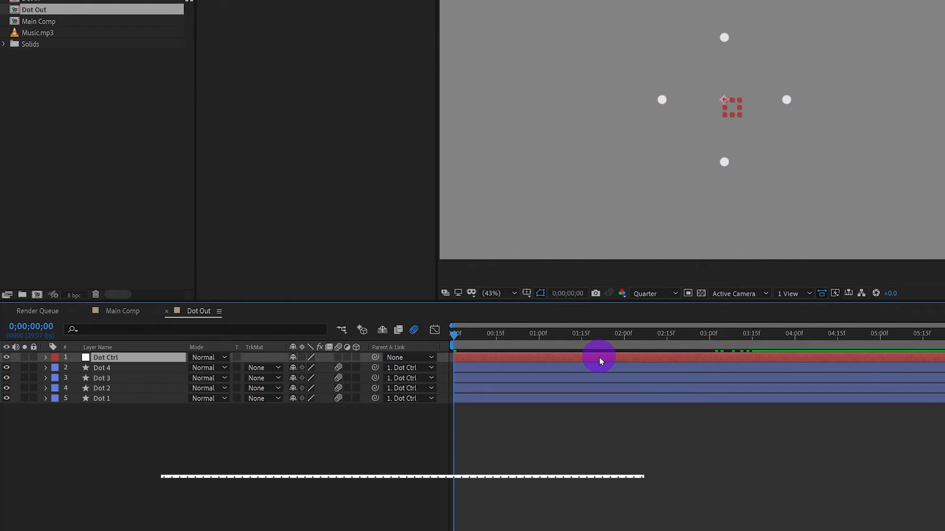
{"action": "key", "text": "u"}
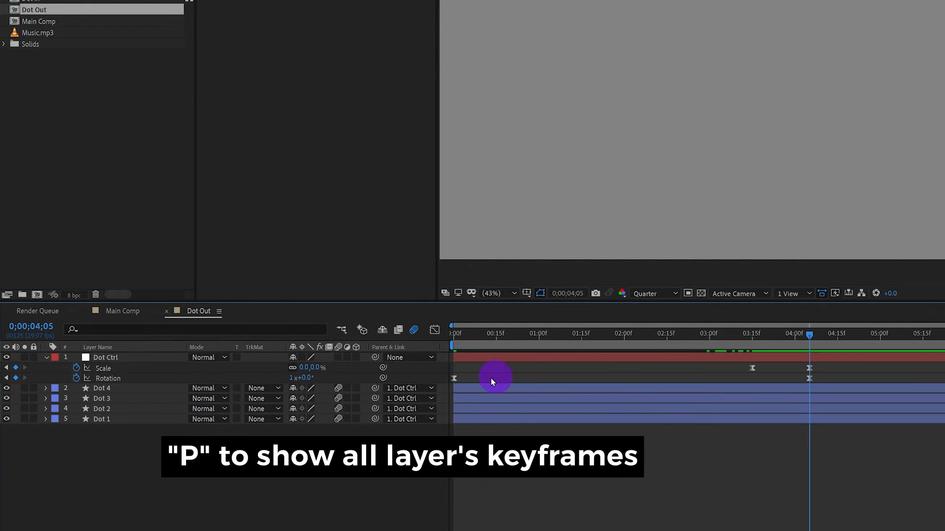
{"action": "left_click_drag", "start_coordinate": [476, 376], "coordinate": [449, 382]}
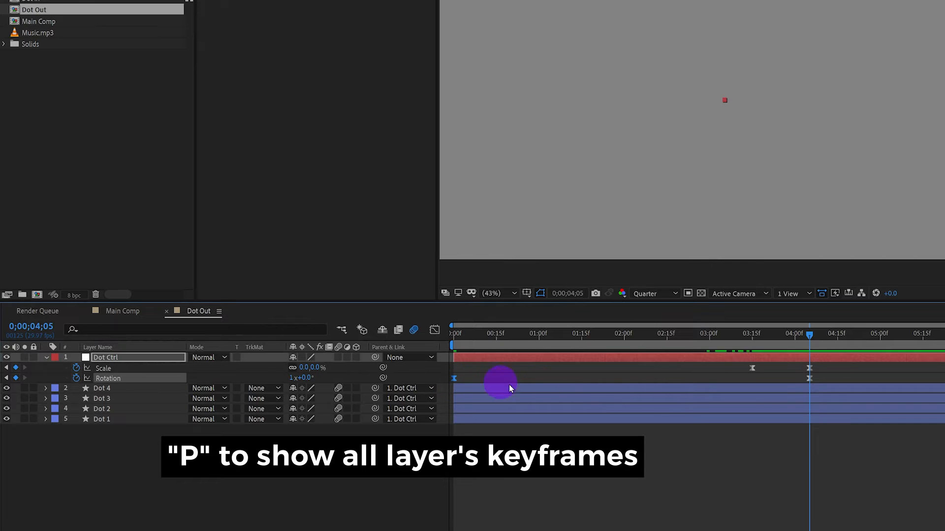
{"action": "left_click_drag", "start_coordinate": [824, 366], "coordinate": [454, 378]}
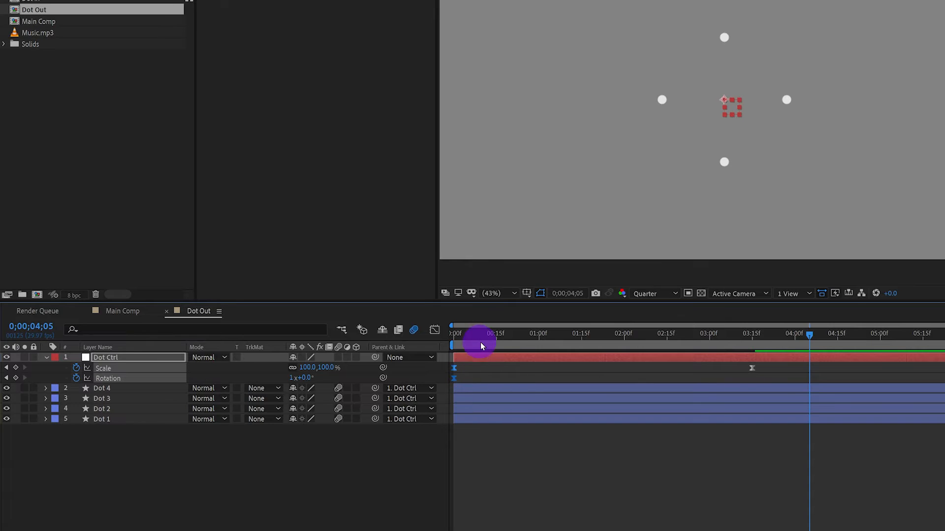
{"action": "left_click_drag", "start_coordinate": [482, 334], "coordinate": [520, 335]}
{"action": "left_click_drag", "start_coordinate": [776, 365], "coordinate": [743, 372]}
{"action": "key", "text": "Delete"}
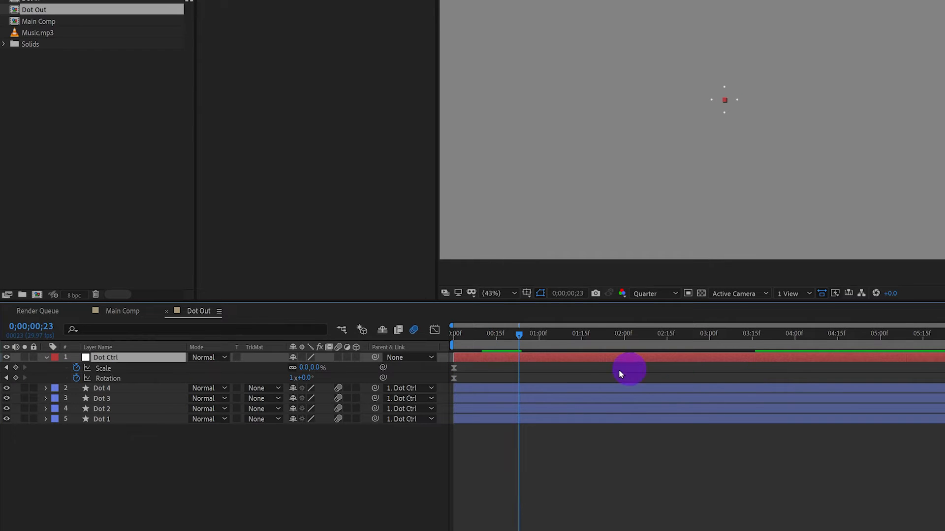
At 0;00;00;25, keyframe Dot Ctrl's Scale at 501% and its Rotation at 1x+150°
{"action": "left_click_drag", "start_coordinate": [519, 336], "coordinate": [525, 336]}
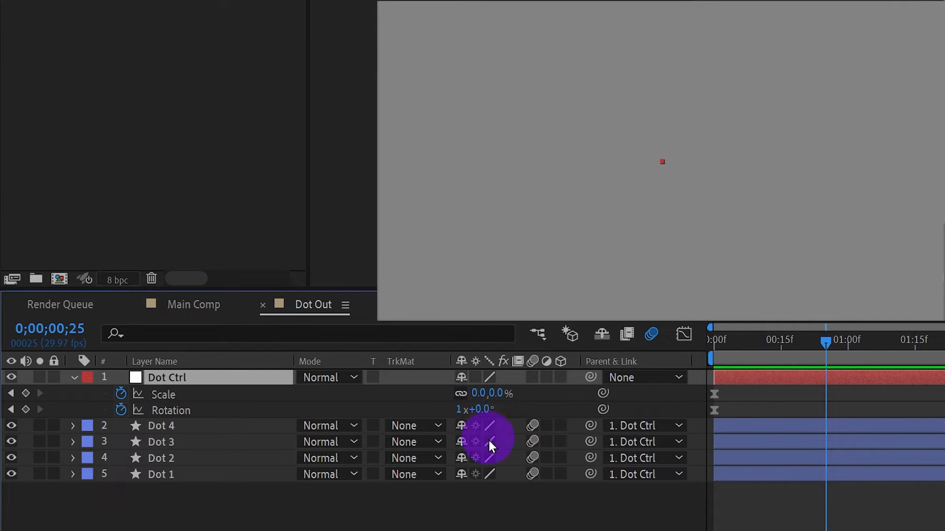
{"action": "left_click_drag", "start_coordinate": [495, 393], "coordinate": [944, 413]}
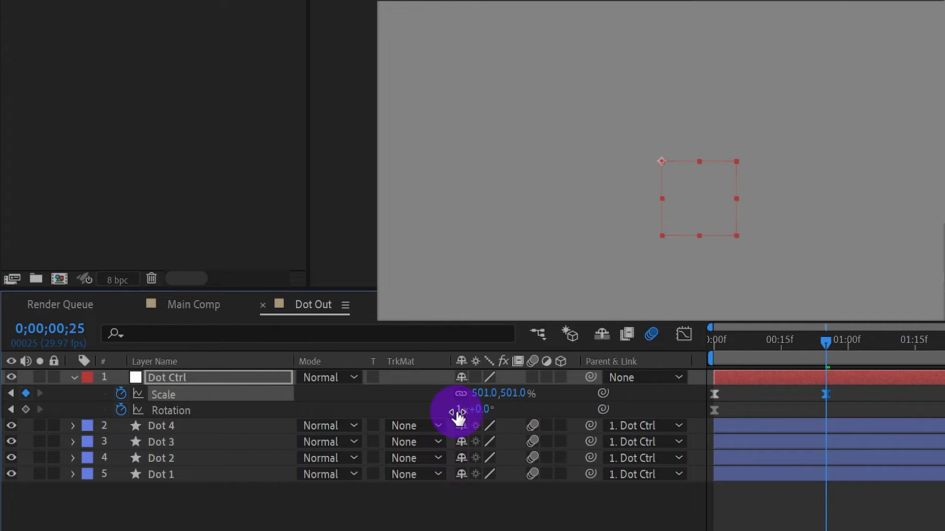
{"action": "left_click", "coordinate": [488, 416]}
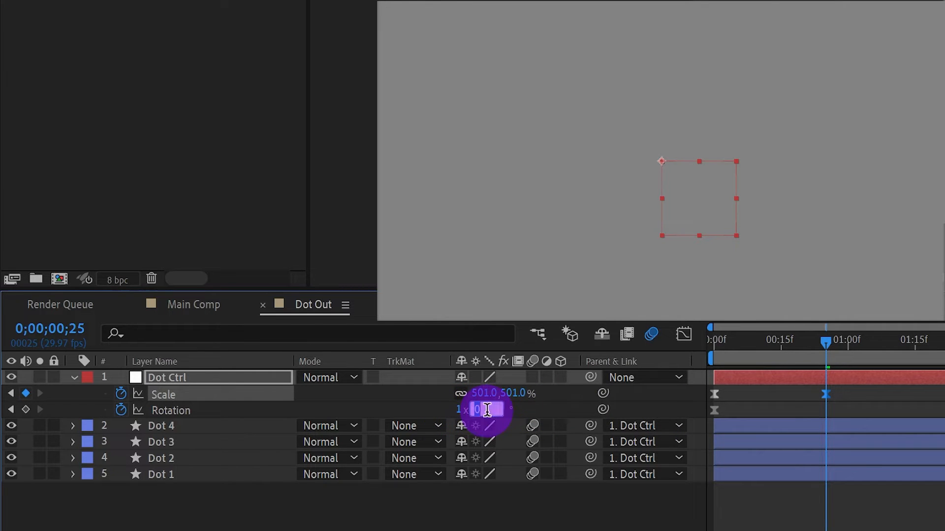
{"action": "type", "text": "150"}
{"action": "key", "text": "Return"}
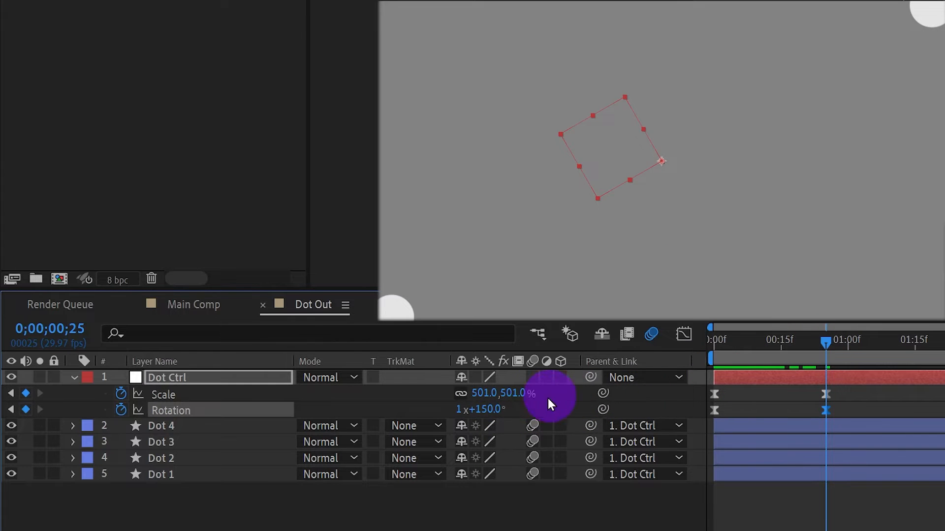
Raise Dot Ctrl's Scale keyframe at 0;00;00;25 to 587% and preview the Dot Out animation from the start
{"action": "left_click_drag", "start_coordinate": [523, 396], "coordinate": [597, 386]}
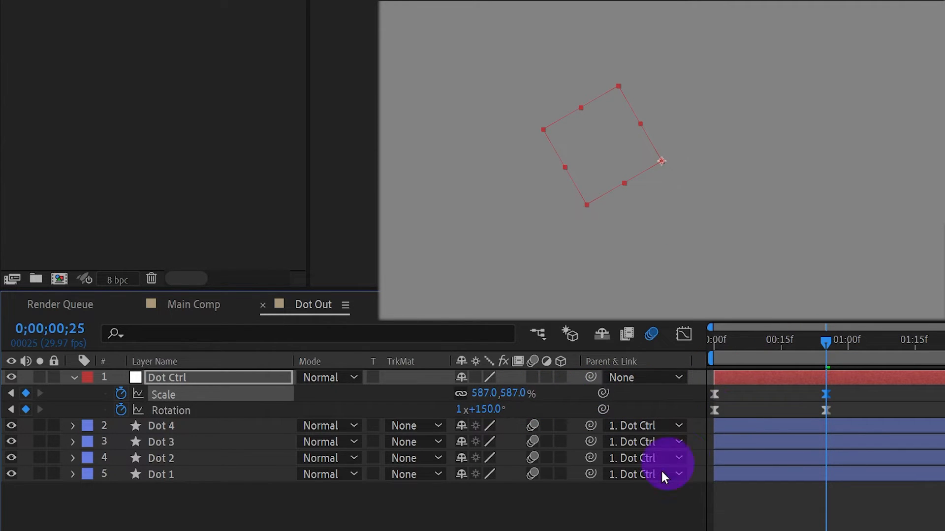
{"action": "key", "text": "F2"}
{"action": "left_click_drag", "start_coordinate": [747, 347], "coordinate": [706, 351]}
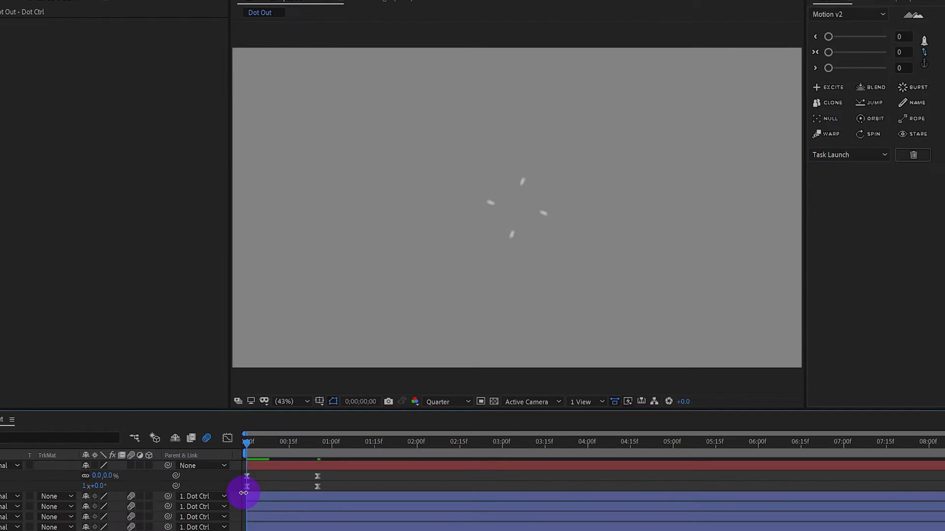
{"action": "key", "text": "space"}
{"action": "key", "text": "space"}
{"action": "left_click_drag", "start_coordinate": [287, 448], "coordinate": [312, 458]}
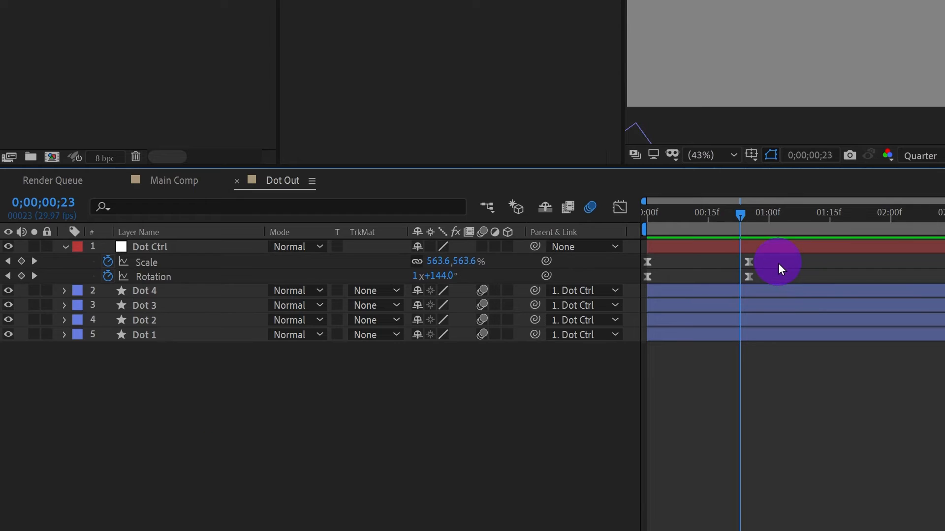
Reapply Easy Ease to all Dot Ctrl keyframes and extend the end keyframes' incoming influence toward the start in the speed graph
{"action": "left_click_drag", "start_coordinate": [778, 263], "coordinate": [640, 292]}
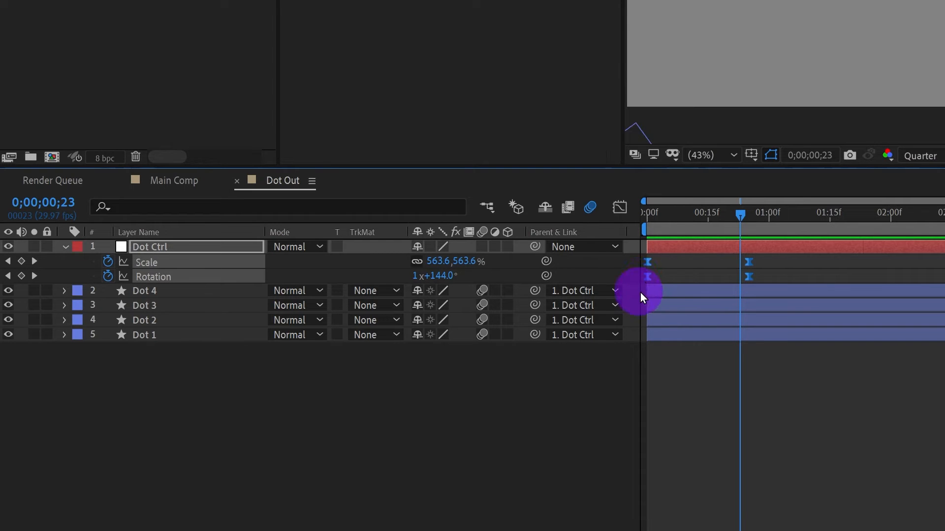
{"action": "left_click", "coordinate": [647, 264], "text": "ctrl"}
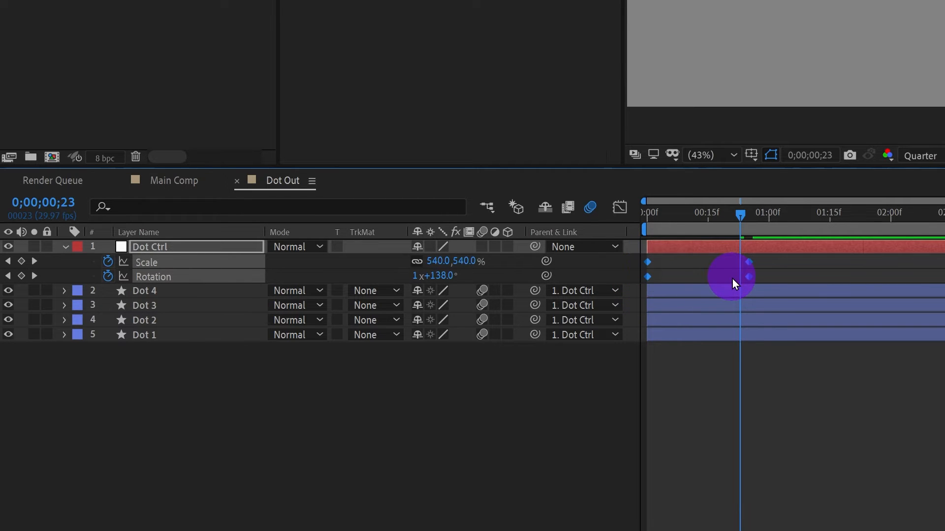
{"action": "key", "text": "F9"}
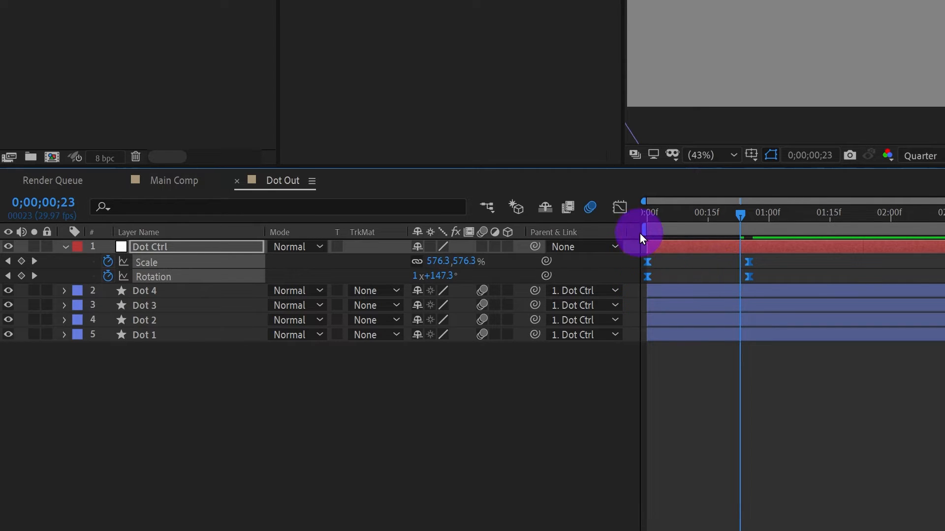
{"action": "left_click", "coordinate": [618, 210]}
{"action": "left_click_drag", "start_coordinate": [799, 484], "coordinate": [628, 516]}
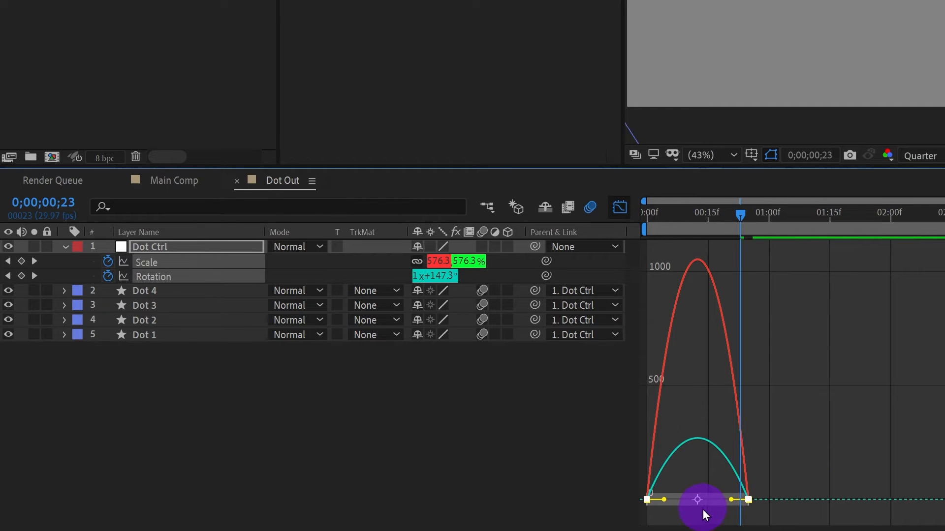
{"action": "left_click_drag", "start_coordinate": [731, 501], "coordinate": [684, 504]}
{"action": "left_click", "coordinate": [618, 209]}
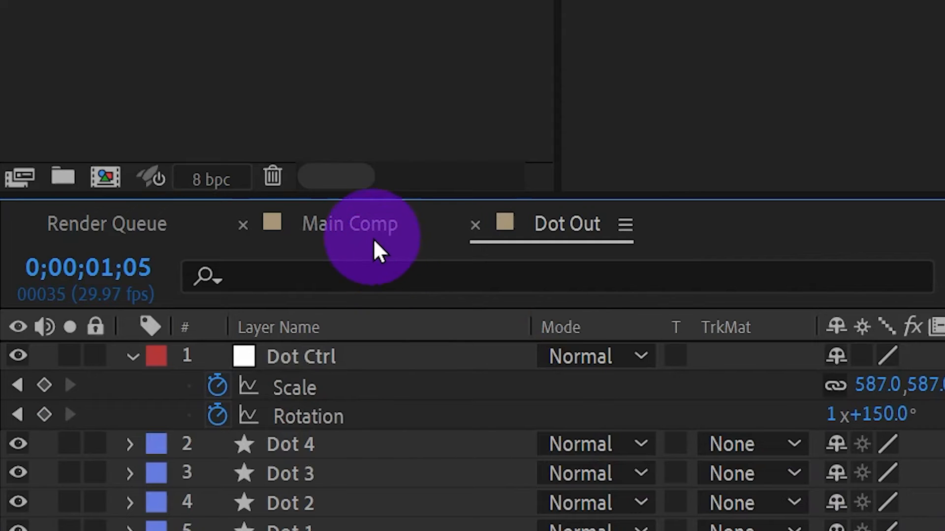
Add Dot Out as the top layer of Main Comp, align its start with the Cir layer's start, and preview the animation
{"action": "left_click", "coordinate": [373, 237]}
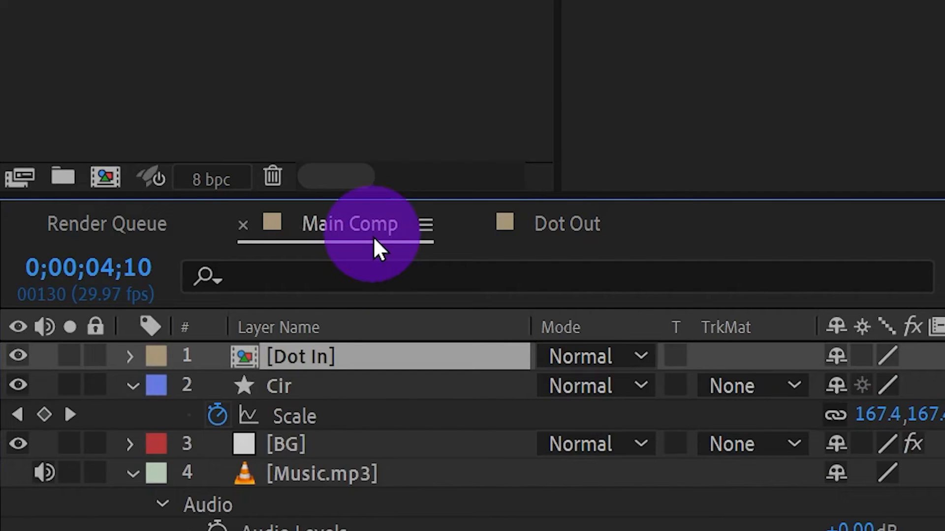
{"action": "left_click_drag", "start_coordinate": [104, 167], "coordinate": [231, 276]}
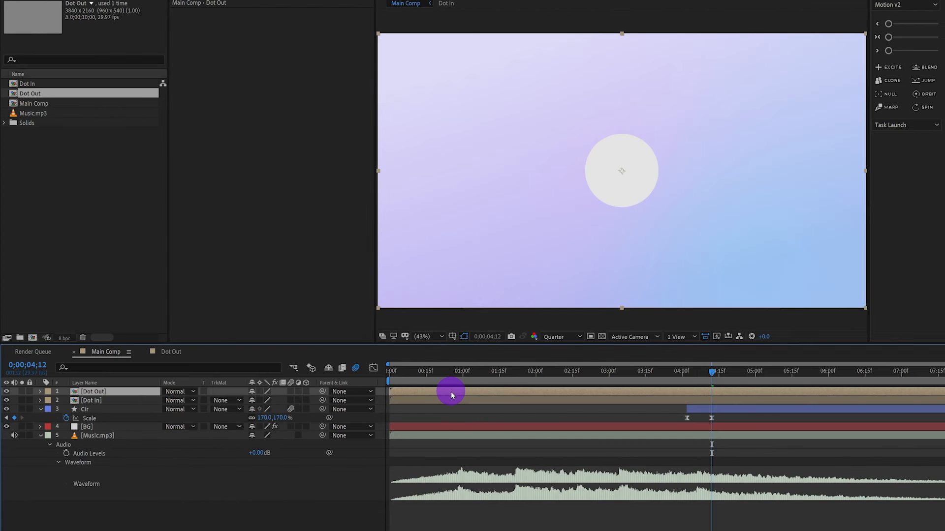
{"action": "left_click_drag", "start_coordinate": [451, 392], "coordinate": [737, 388]}
{"action": "key", "text": "space"}
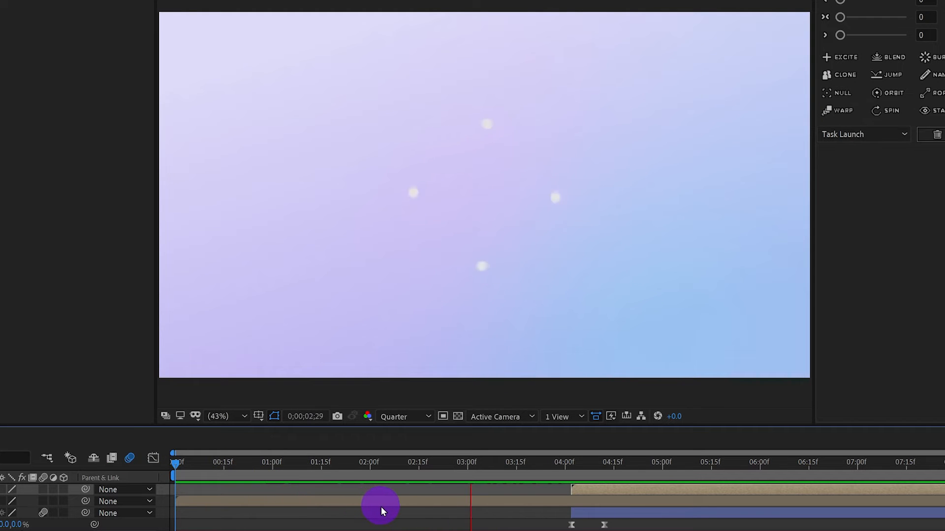
{"action": "key", "text": "space"}
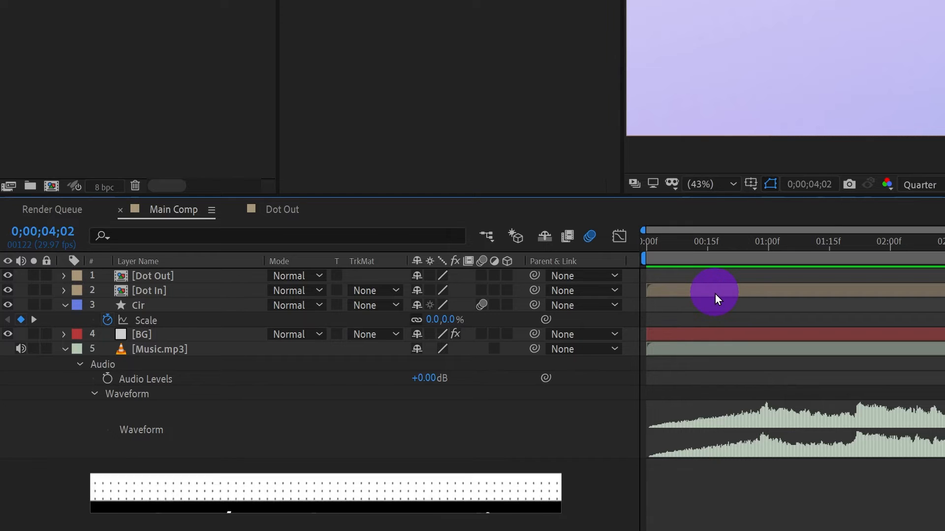
Duplicate the Dot In layer twice in Main Comp and apply the Twirl distort effect to the middle Dot In layer
{"action": "left_click", "coordinate": [715, 294]}
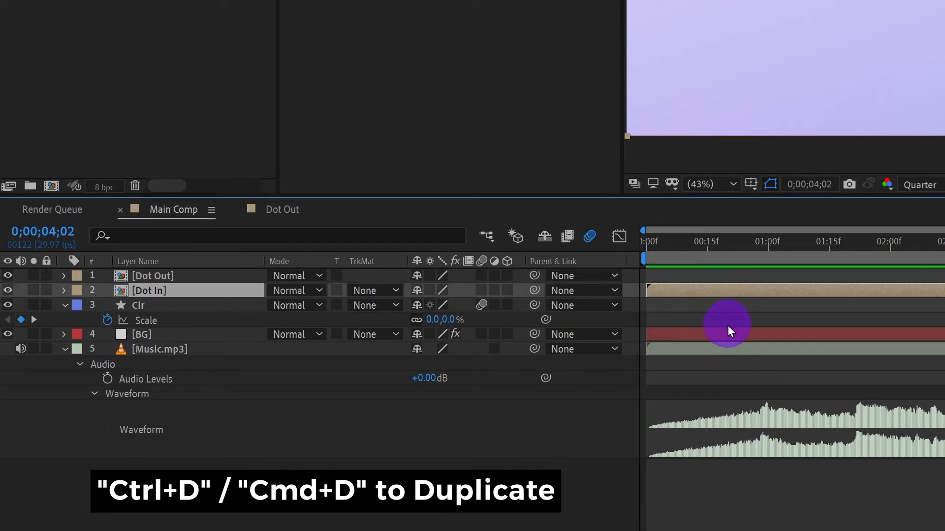
{"action": "key", "text": "ctrl+d"}
{"action": "key", "text": "ctrl+d"}
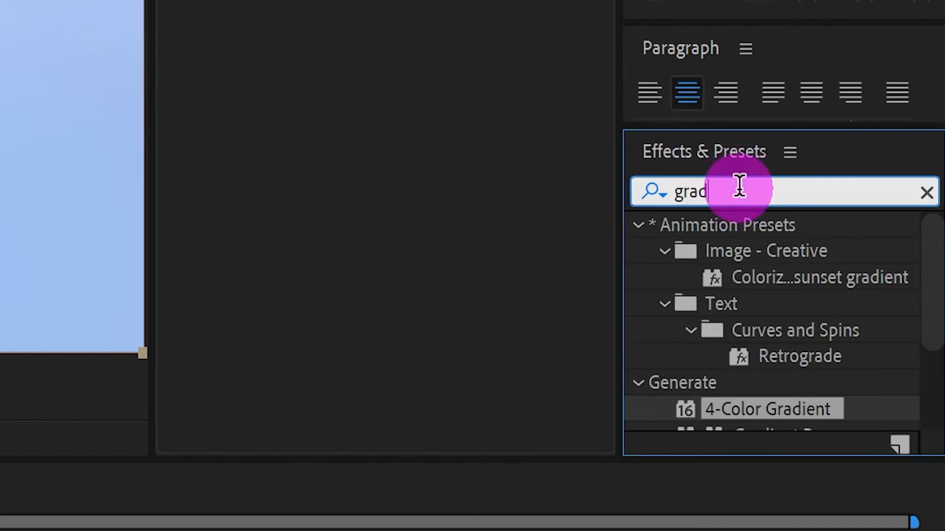
{"action": "double_click", "coordinate": [738, 186]}
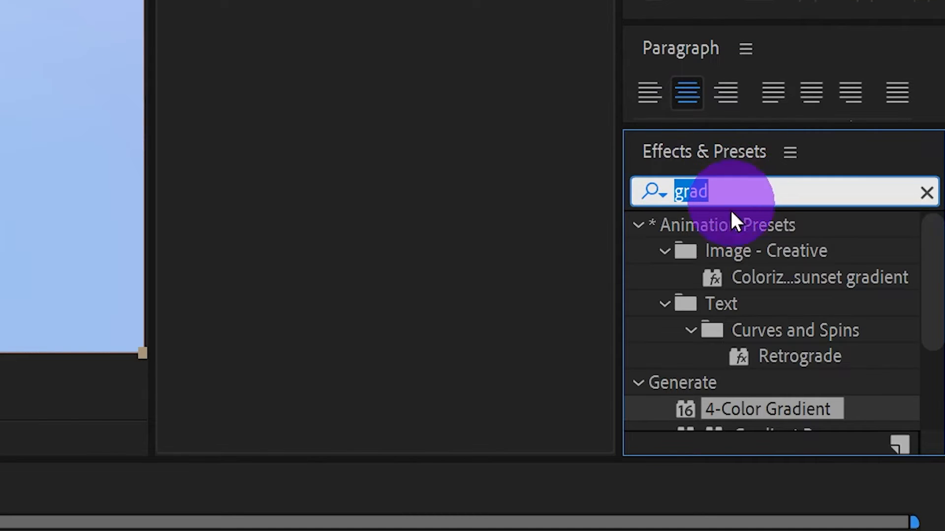
{"action": "type", "text": "twirl"}
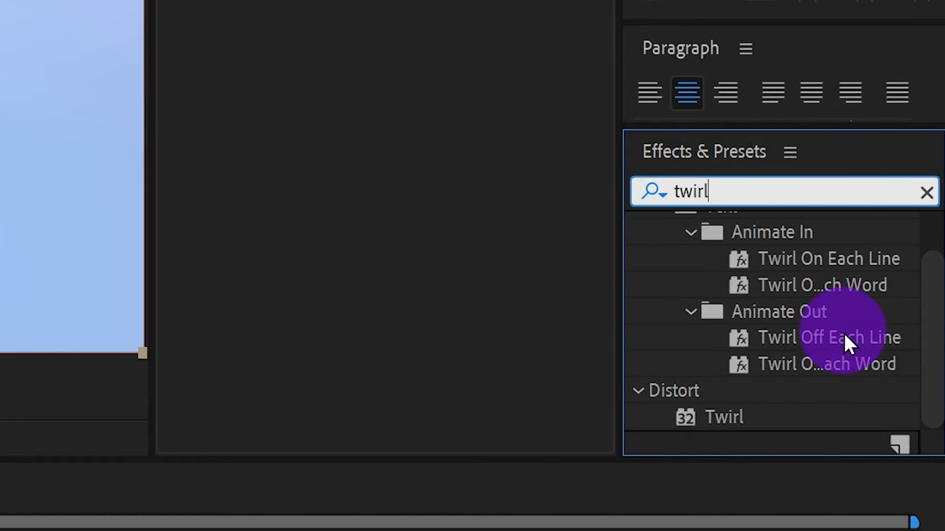
{"action": "left_click", "coordinate": [723, 421]}
{"action": "left_click_drag", "start_coordinate": [723, 422], "coordinate": [402, 438]}
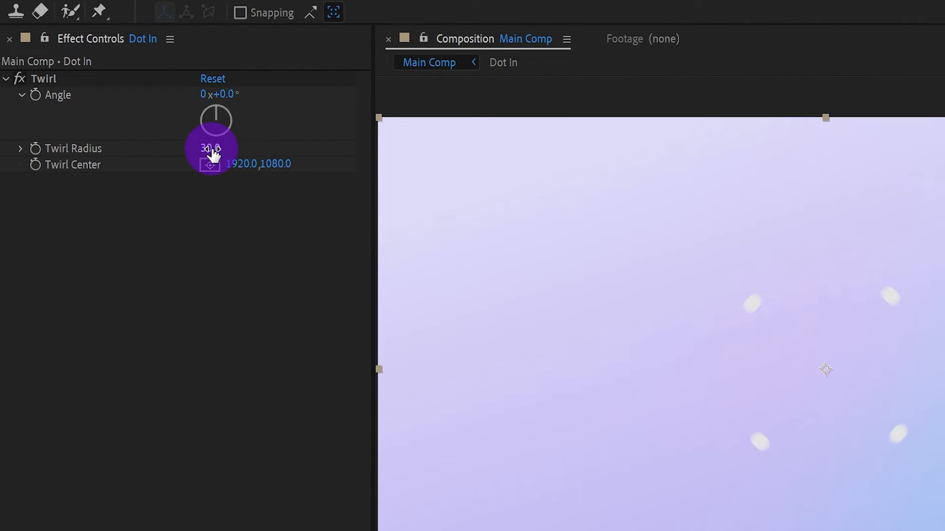
Set the middle Dot In layer's Twirl Radius to 45 and its Twirl Angle to 4x+0°
{"action": "left_click", "coordinate": [283, 80]}
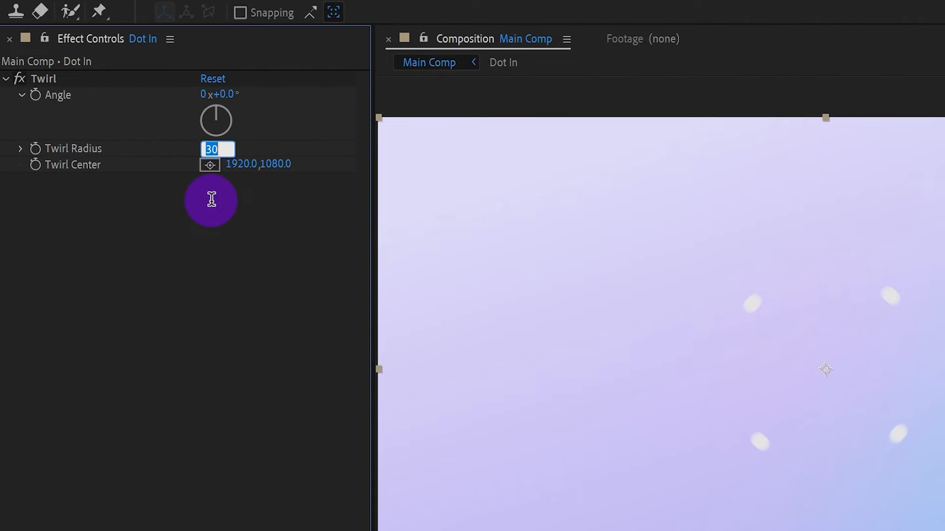
{"action": "type", "text": "45"}
{"action": "key", "text": "Return"}
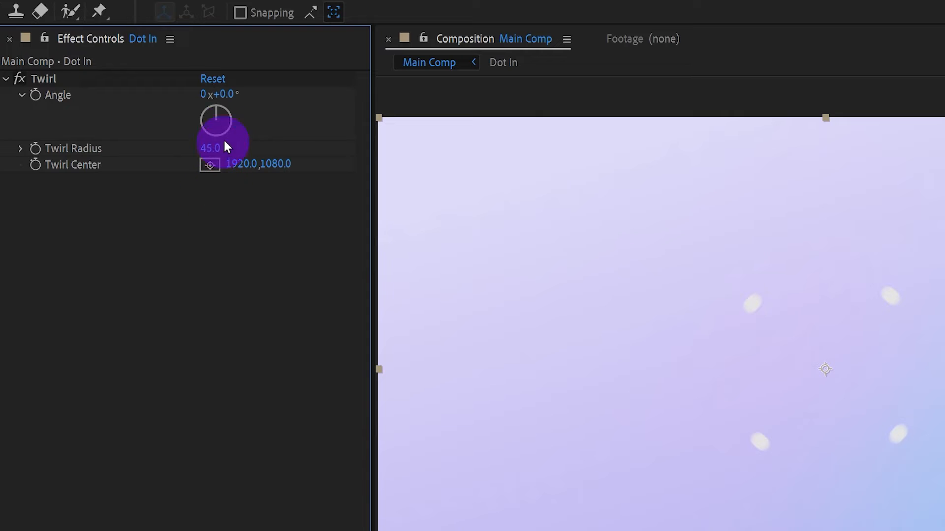
{"action": "left_click", "coordinate": [201, 94]}
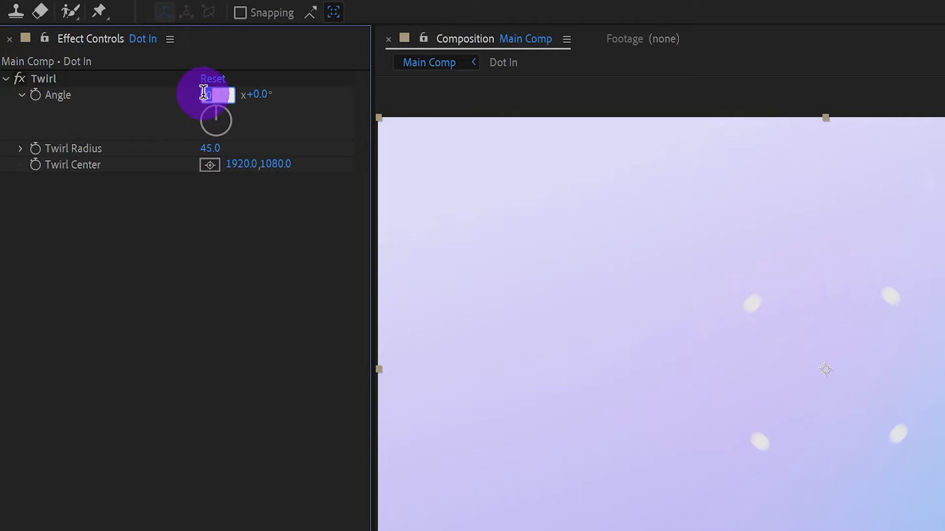
{"action": "type", "text": "4"}
{"action": "key", "text": "Return"}
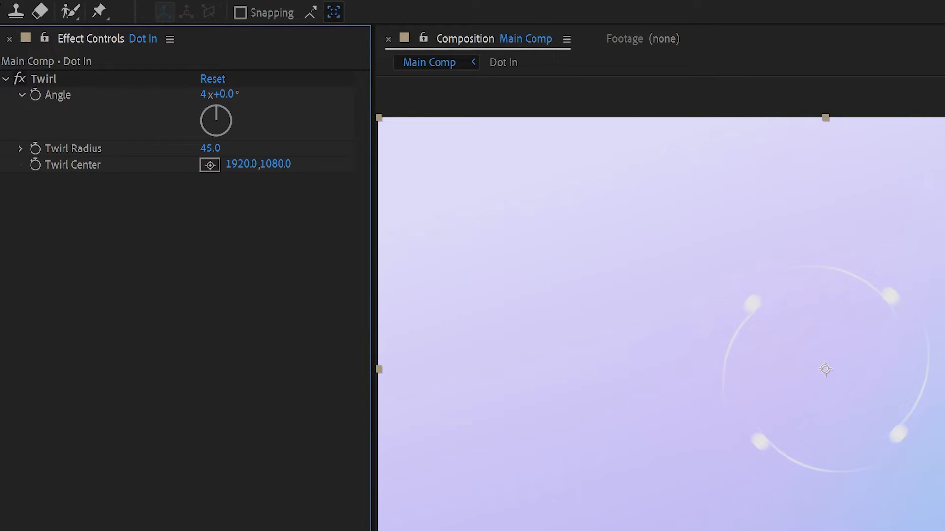
Copy the Twirl effect to the uppermost Dot In layer and set its Angle to 4x+85° and Twirl Radius to 75
{"action": "left_click", "coordinate": [42, 78]}
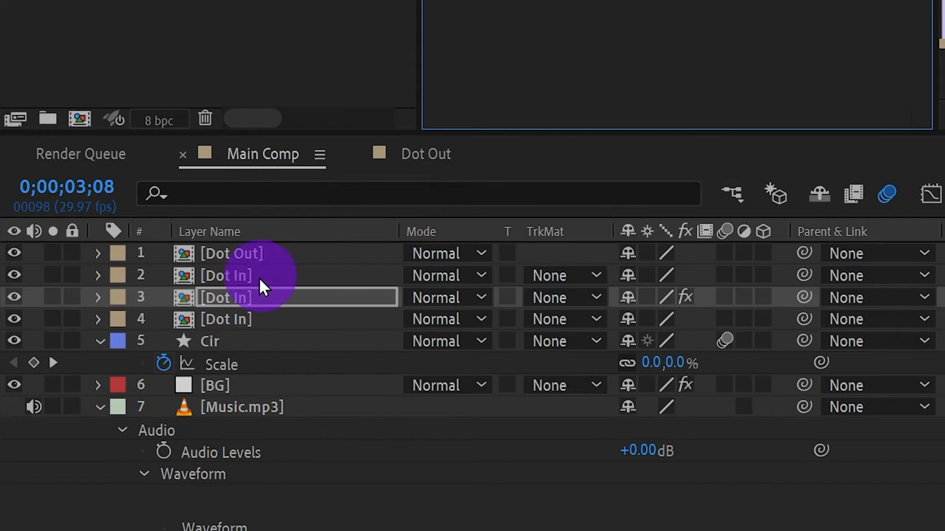
{"action": "left_click", "coordinate": [259, 276]}
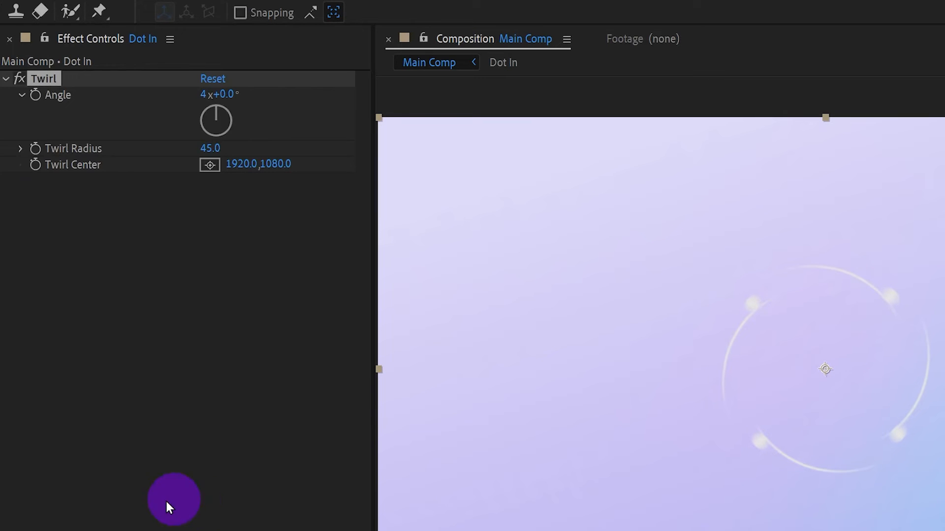
{"action": "left_click", "coordinate": [231, 95]}
{"action": "type", "text": "85"}
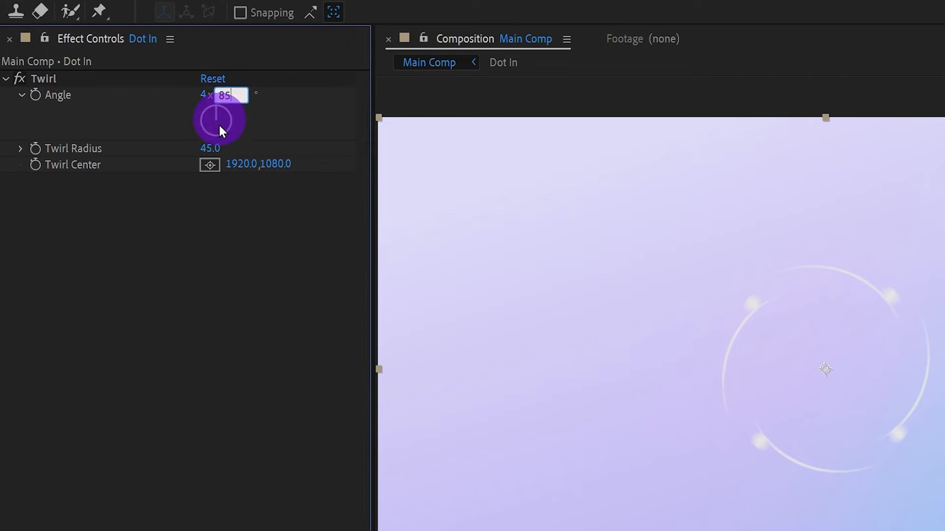
{"action": "key", "text": "Return"}
{"action": "left_click", "coordinate": [212, 146]}
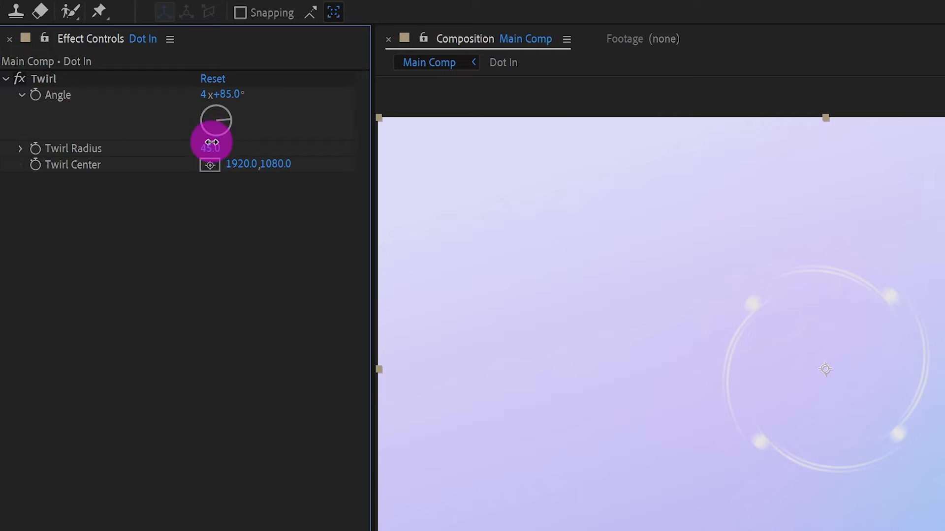
{"action": "type", "text": "75"}
{"action": "key", "text": "Return"}
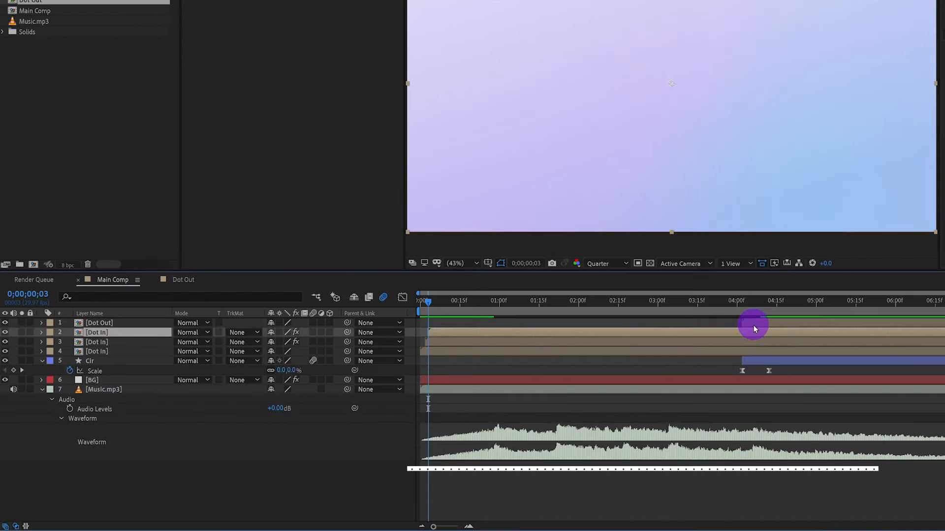
Duplicate the Dot Out layer four times in Main Comp
{"action": "left_click", "coordinate": [787, 324]}
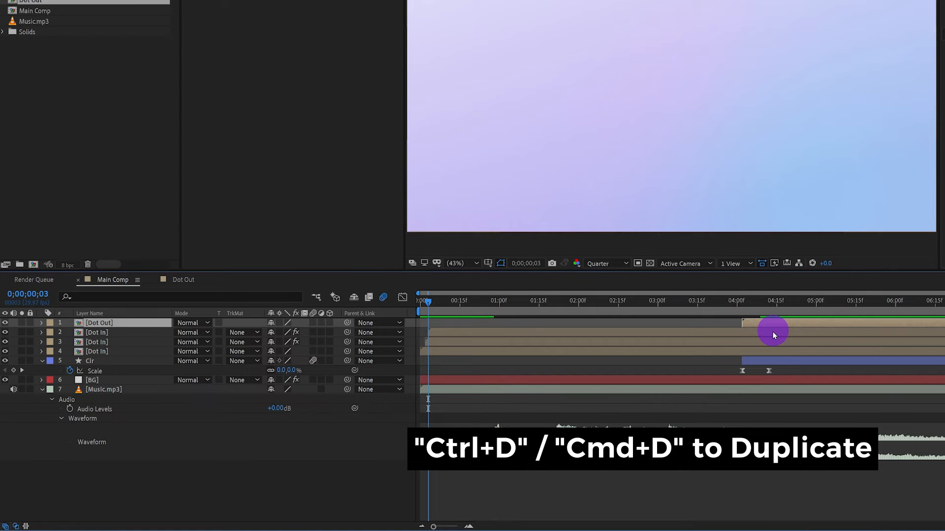
{"action": "key", "text": "ctrl+d"}
{"action": "key", "text": "ctrl+d"}
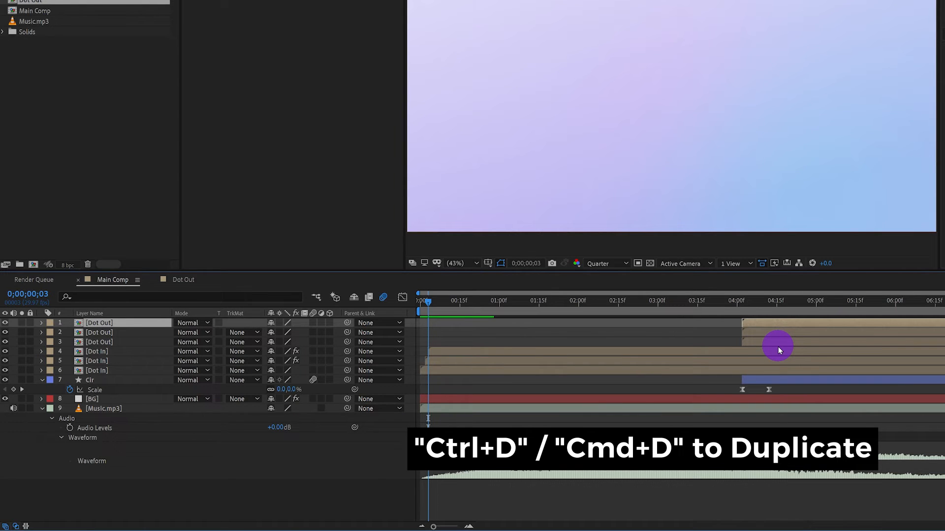
{"action": "key", "text": "ctrl+d"}
{"action": "key", "text": "ctrl+d"}
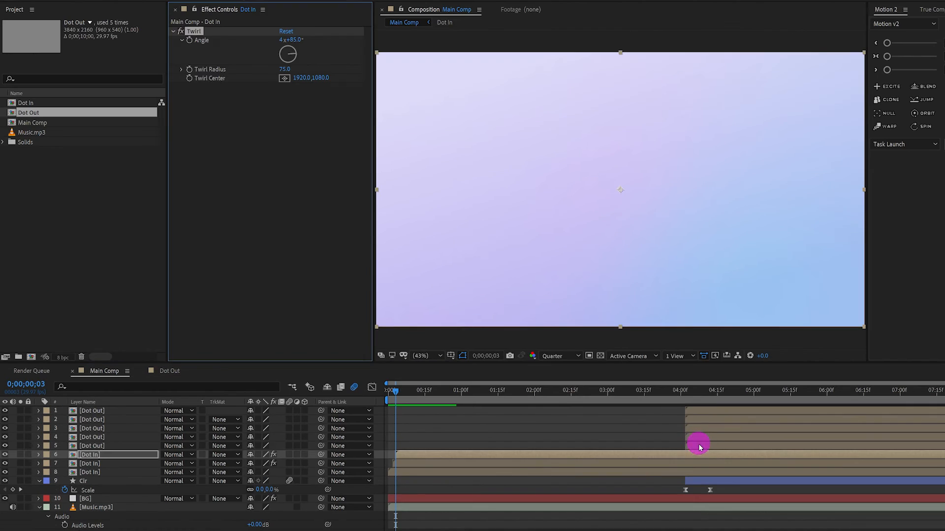
Paste the Twirl effect onto all five Dot Out layers and move the current time to 0;00;04;13
{"action": "left_click", "coordinate": [777, 365]}
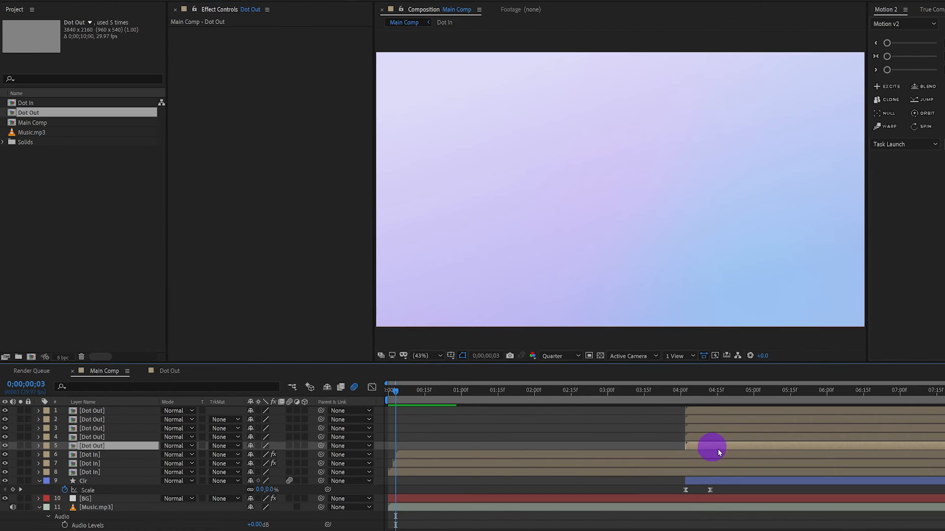
{"action": "left_click", "coordinate": [706, 413], "text": "shift"}
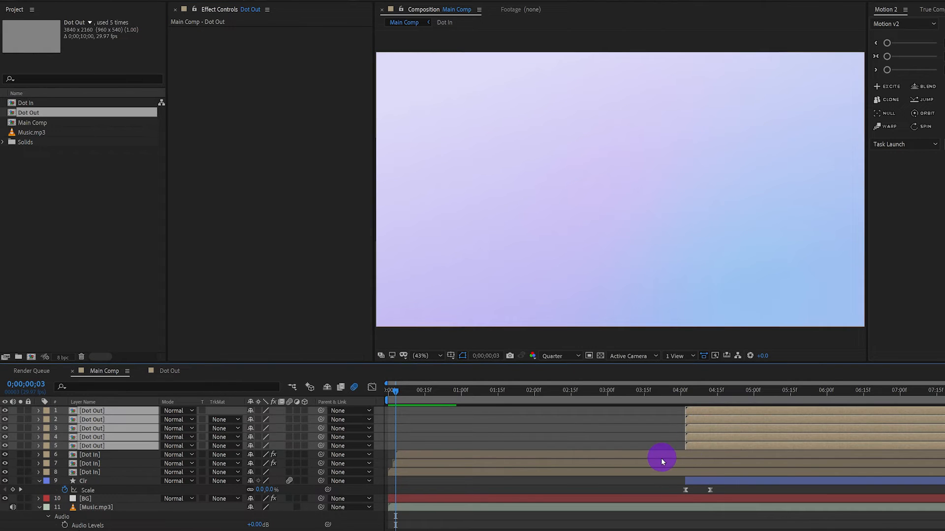
{"action": "left_click", "coordinate": [663, 432]}
{"action": "left_click_drag", "start_coordinate": [688, 392], "coordinate": [712, 393]}
{"action": "left_click", "coordinate": [698, 443]}
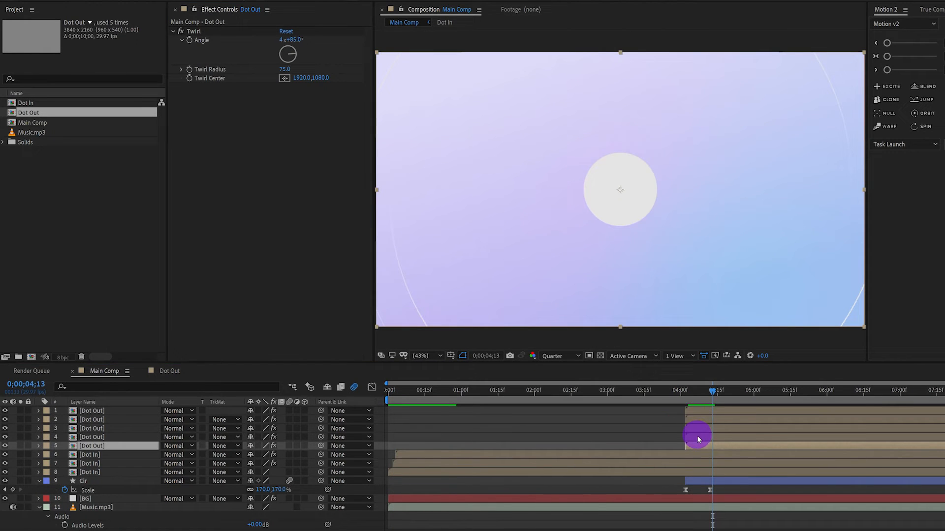
Set the Twirl Angle of the fourth Dot Out layer to 1x+45°
{"action": "left_click", "coordinate": [698, 437]}
{"action": "left_click", "coordinate": [280, 40]}
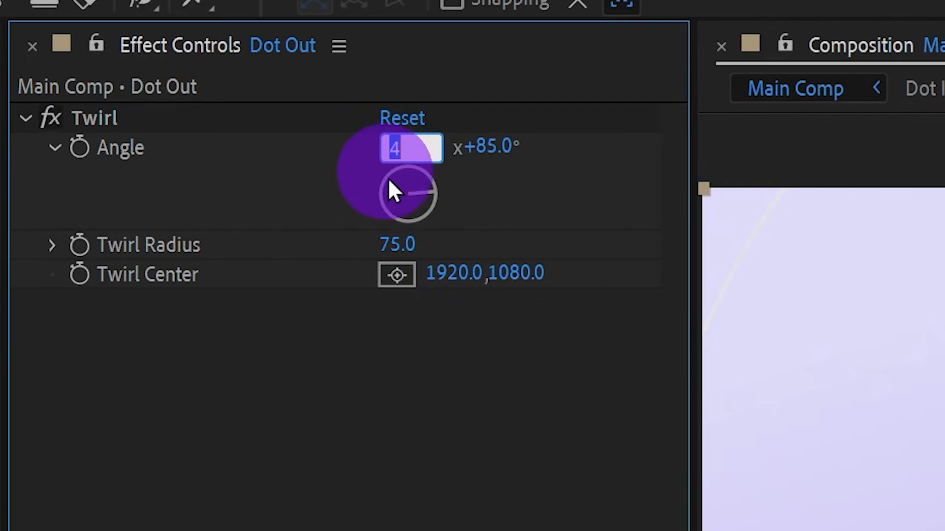
{"action": "type", "text": "1"}
{"action": "key", "text": "Return"}
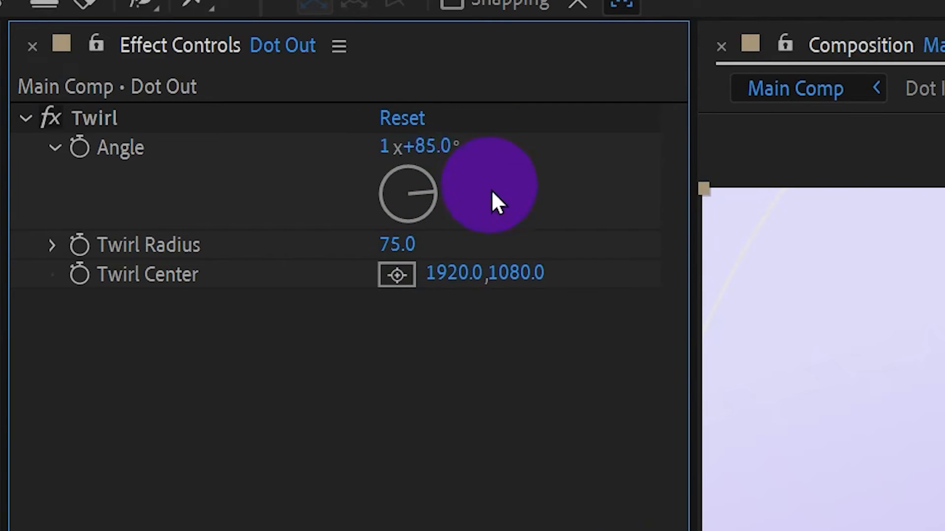
{"action": "left_click", "coordinate": [428, 149]}
{"action": "type", "text": "45"}
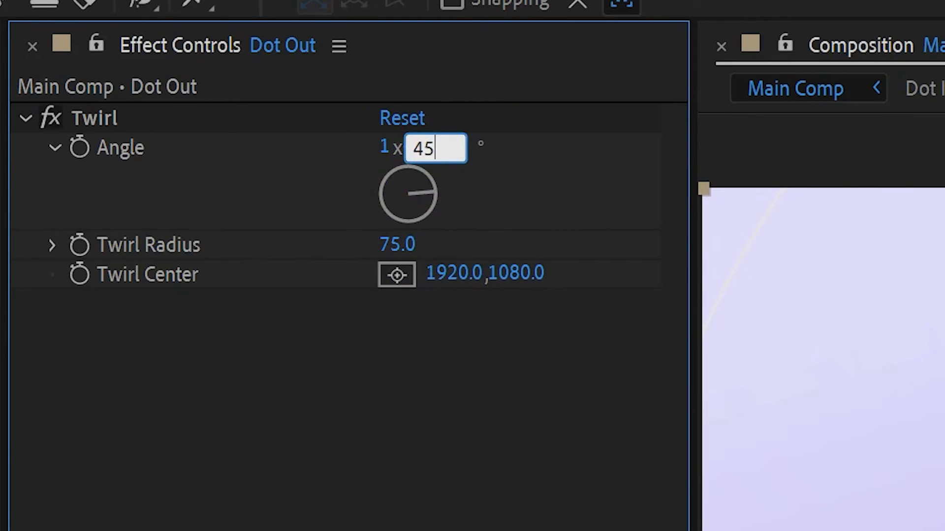
{"action": "key", "text": "Return"}
Set the second Dot Out layer's Twirl Angle to 3x+20° and its Twirl Radius to 70
{"action": "left_click", "coordinate": [742, 456]}
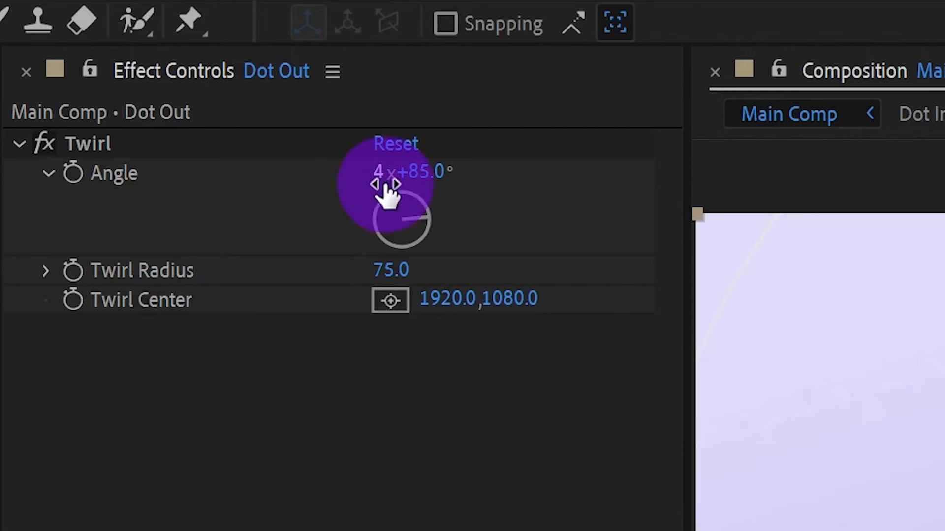
{"action": "left_click", "coordinate": [290, 45]}
{"action": "type", "text": "3"}
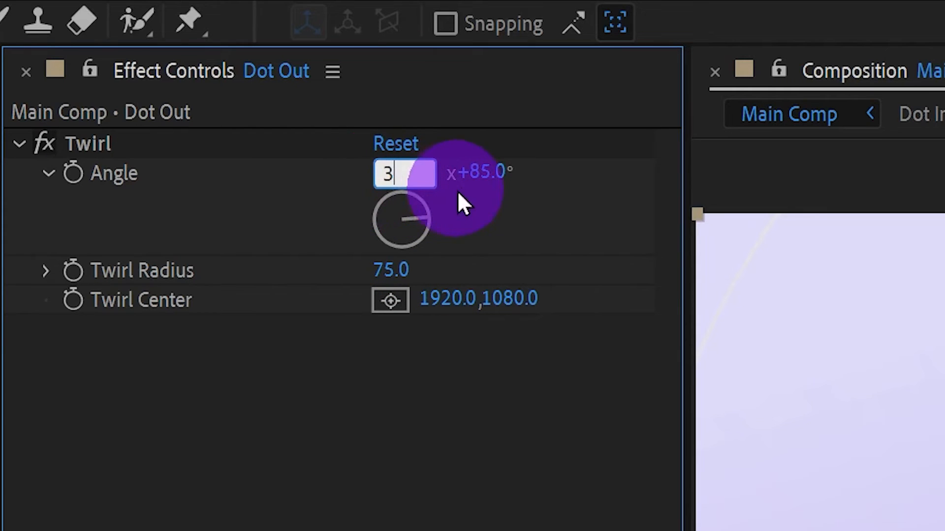
{"action": "key", "text": "Return"}
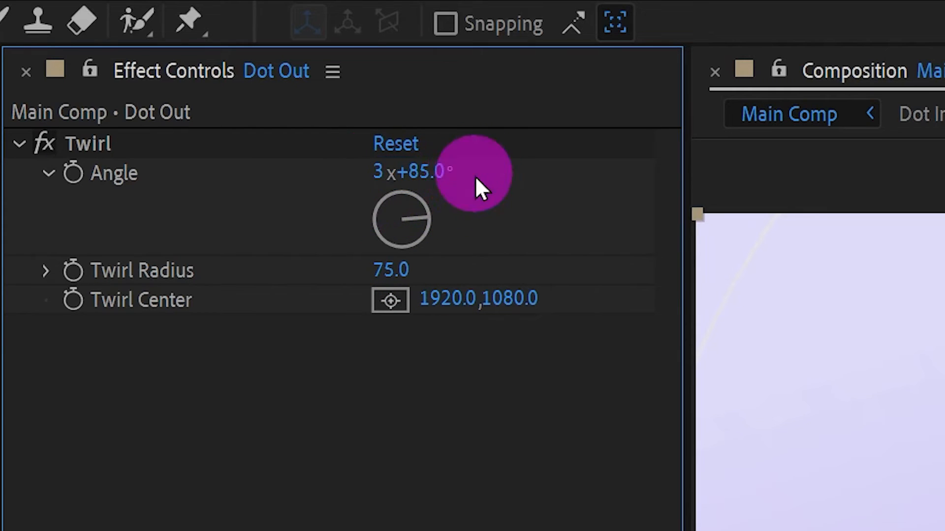
{"action": "left_click", "coordinate": [436, 172]}
{"action": "type", "text": "20"}
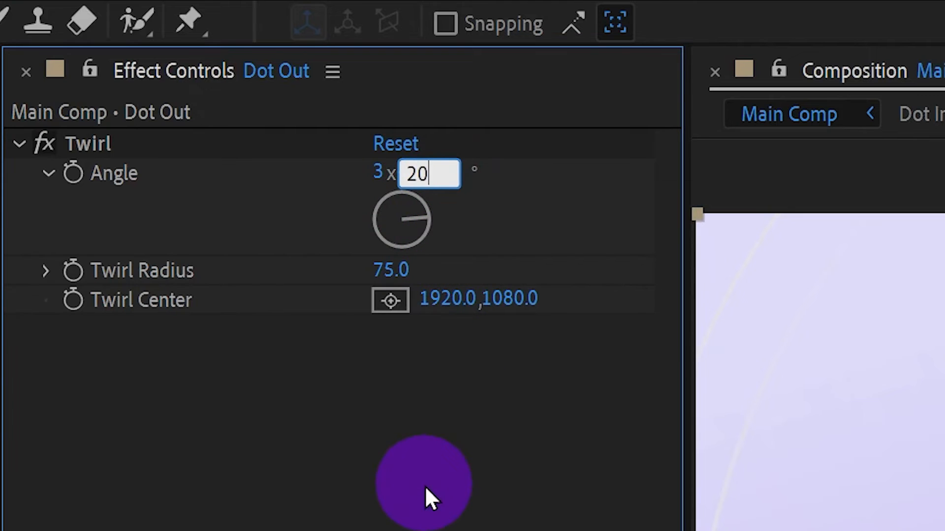
{"action": "left_click", "coordinate": [425, 489]}
{"action": "left_click", "coordinate": [389, 270]}
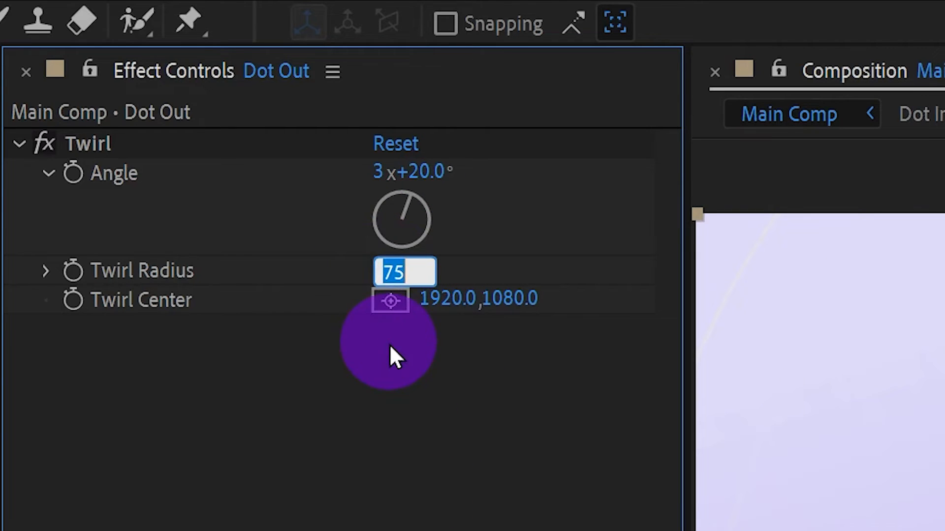
{"action": "type", "text": "70"}
{"action": "left_click", "coordinate": [364, 524]}
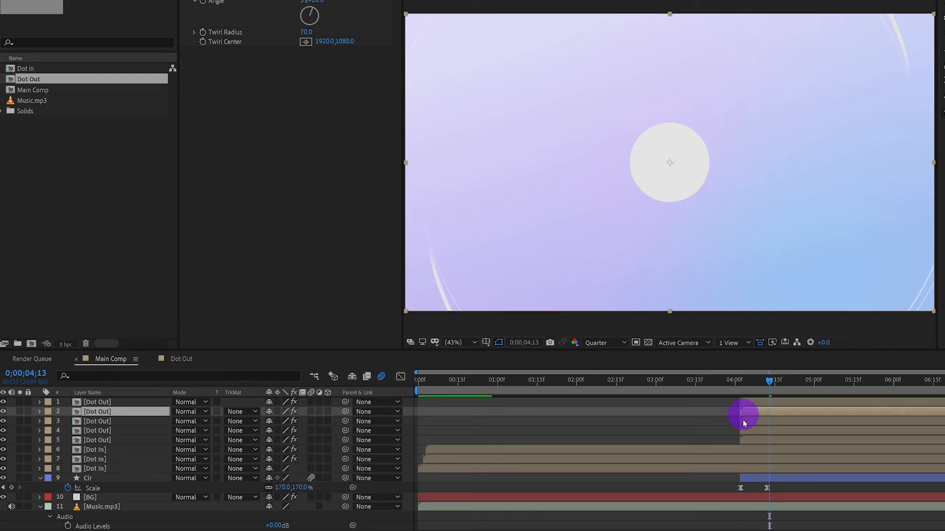
Set the uppermost Dot Out layer's Twirl Angle to 3x+280° and its Twirl Radius to 50
{"action": "left_click", "coordinate": [755, 400]}
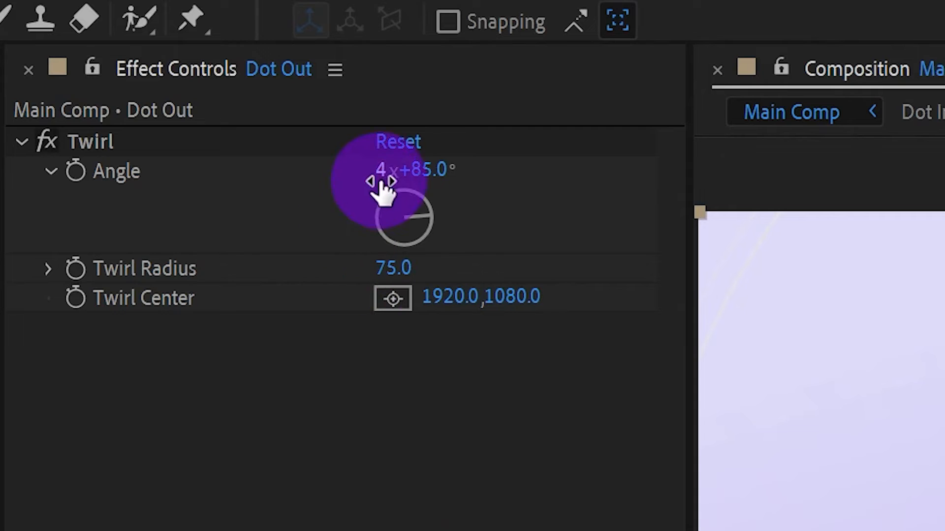
{"action": "left_click", "coordinate": [382, 192]}
{"action": "type", "text": "3"}
{"action": "left_click", "coordinate": [480, 184]}
{"action": "left_click", "coordinate": [426, 162]}
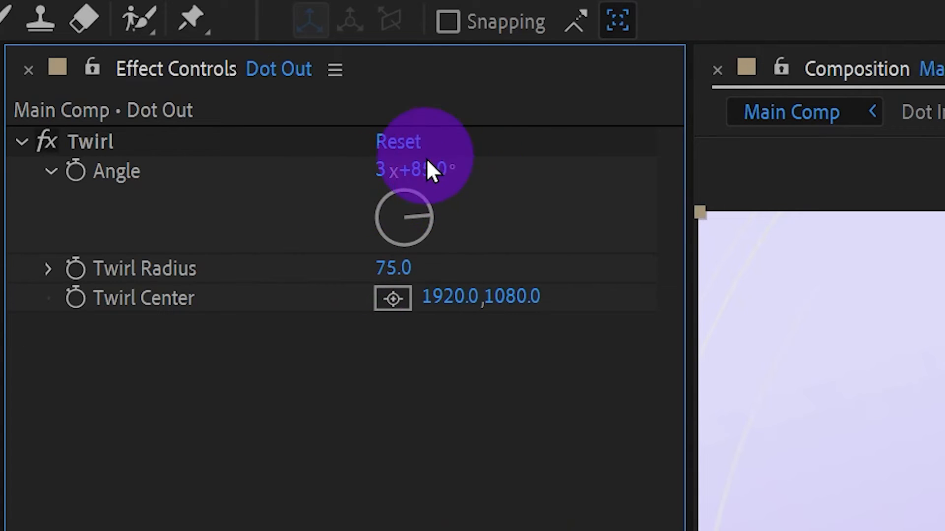
{"action": "left_click", "coordinate": [426, 161]}
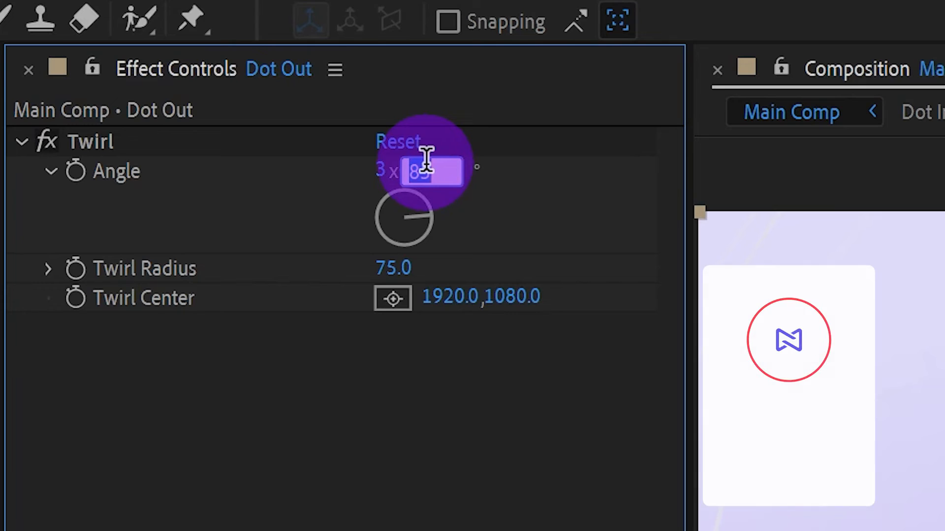
{"action": "type", "text": "280"}
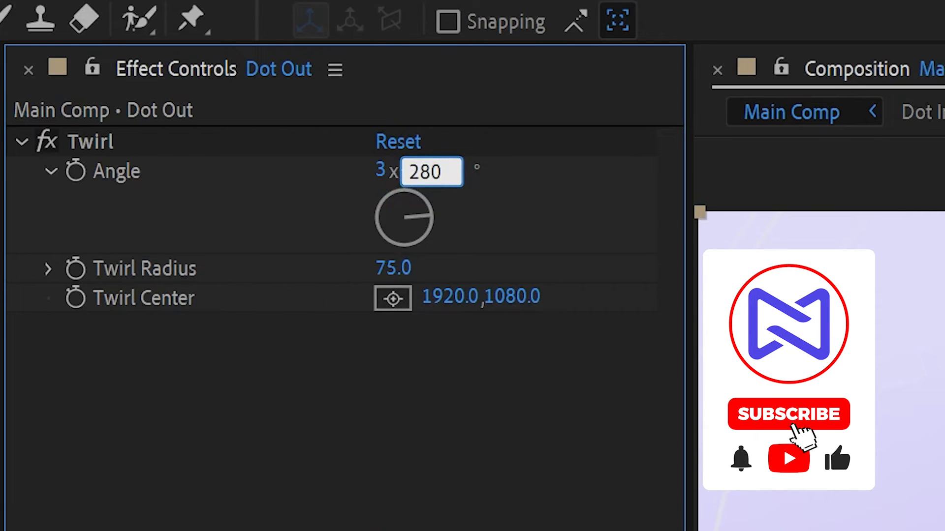
{"action": "left_click", "coordinate": [406, 224]}
{"action": "left_click", "coordinate": [389, 269]}
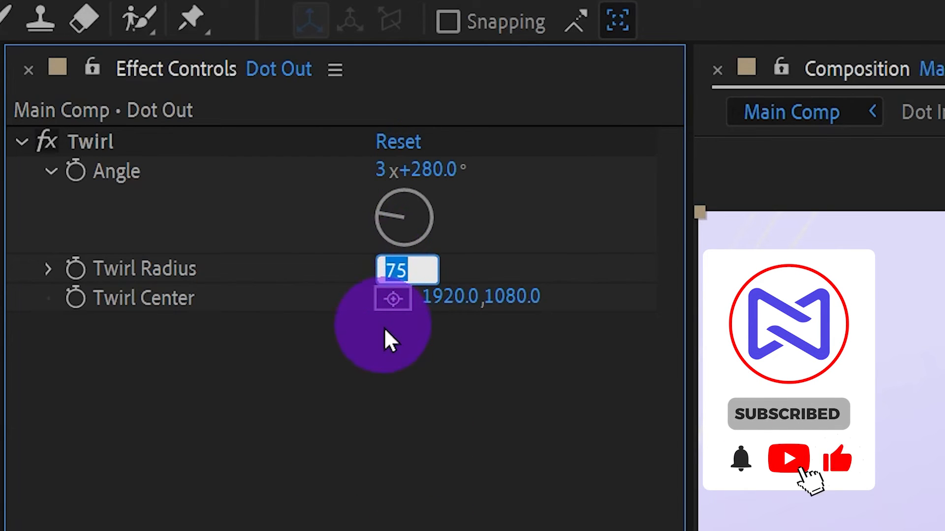
{"action": "type", "text": "50"}
{"action": "key", "text": "Return"}
Stagger the upper three Dot Out layers one frame apart, starting the third at 0;00;04;04, the second at 0;00;04;05 and the first at 0;00;04;06
{"action": "left_click", "coordinate": [618, 352]}
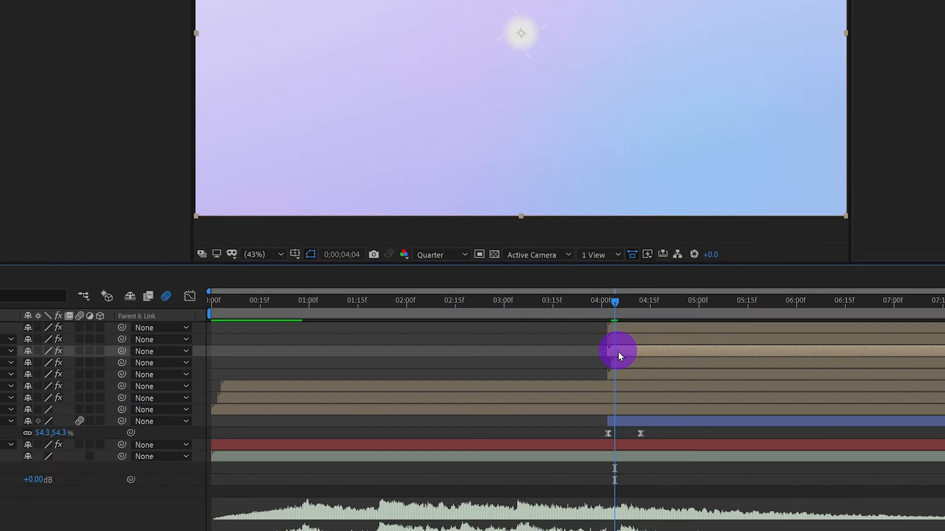
{"action": "key", "text": "Page_Down"}
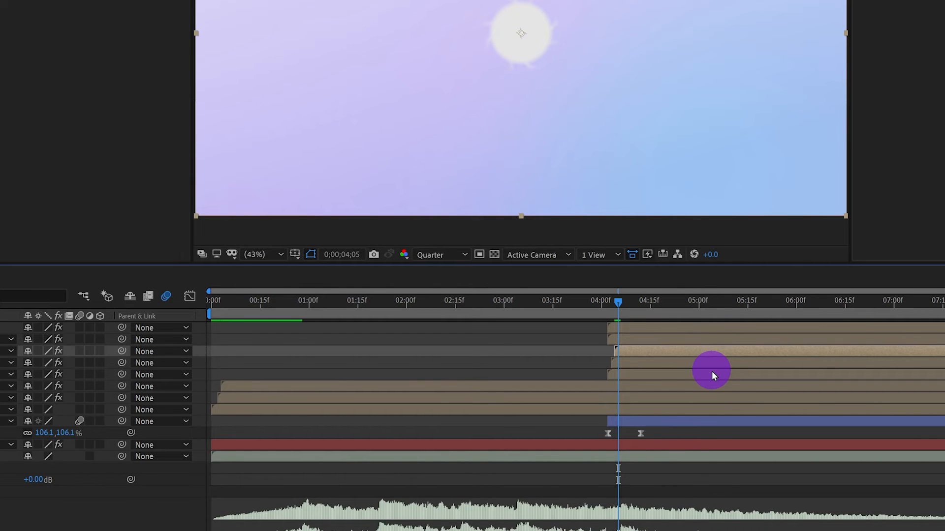
{"action": "left_click", "coordinate": [692, 344]}
{"action": "key", "text": "bracketleft"}
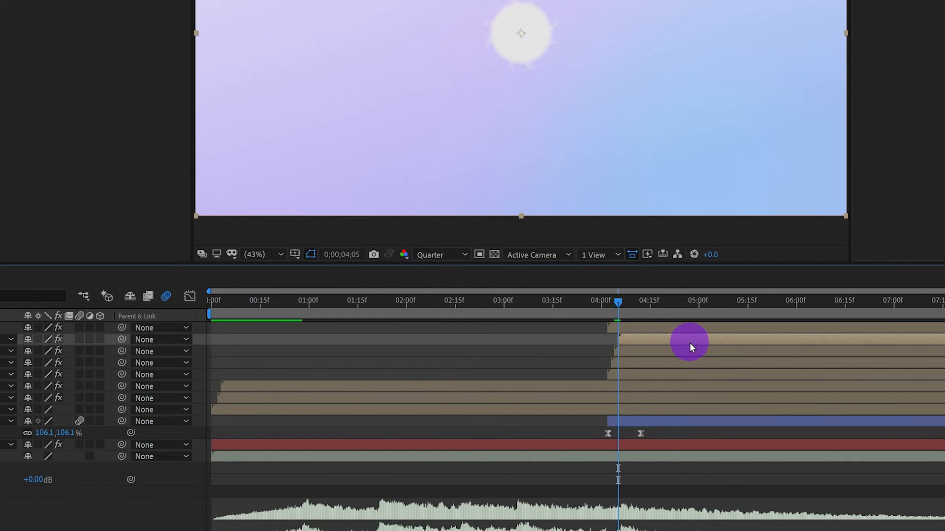
{"action": "key", "text": "Page_Down"}
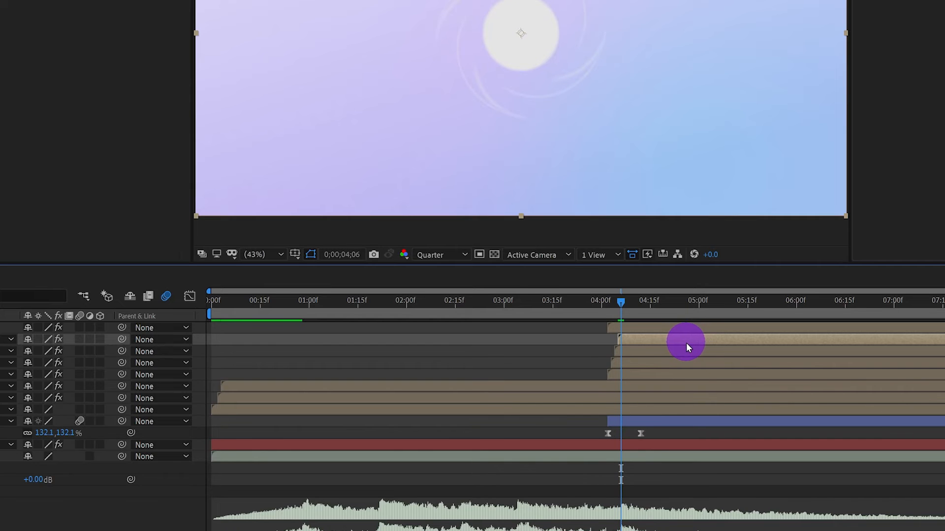
{"action": "left_click", "coordinate": [683, 325]}
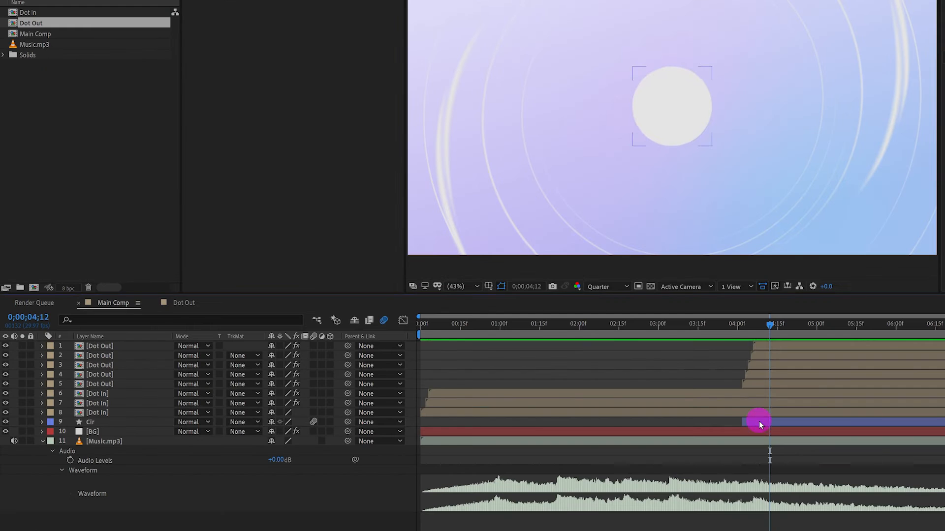
Raise the circle by setting the Cir layer's Position to 1920, 1000
{"action": "left_click", "coordinate": [682, 422]}
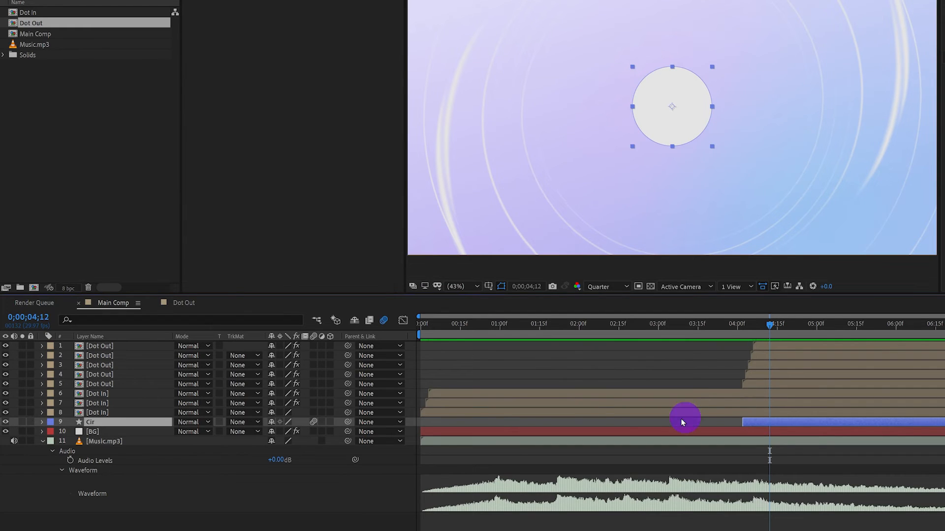
{"action": "key", "text": "p"}
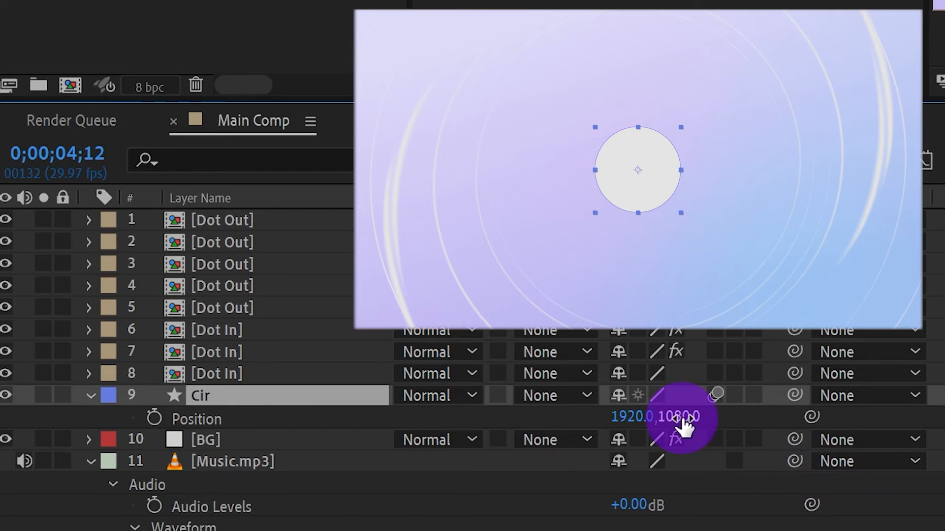
{"action": "left_click", "coordinate": [683, 419]}
{"action": "type", "text": "1000"}
{"action": "key", "text": "Return"}
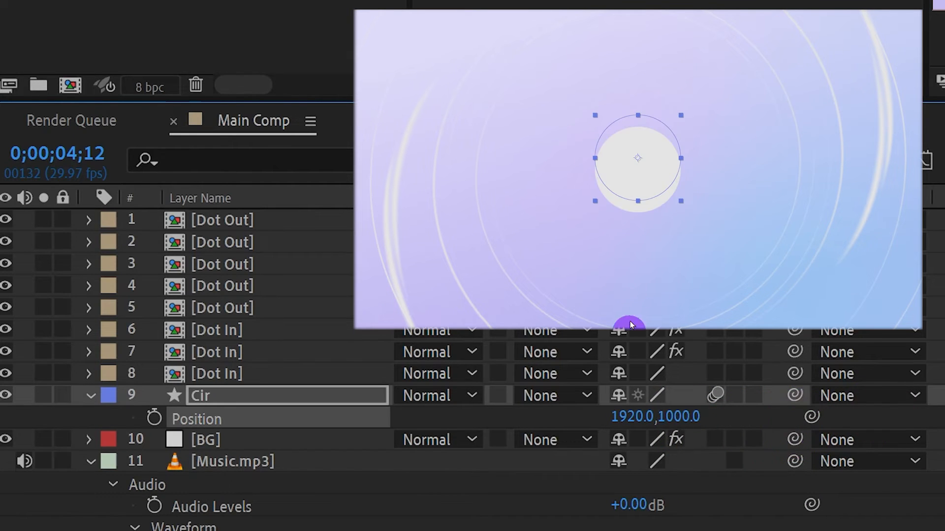
Add the text "Motion Grafic" below the circle and center it horizontally in the composition
{"action": "left_click", "coordinate": [500, 60]}
{"action": "left_click", "coordinate": [405, 339]}
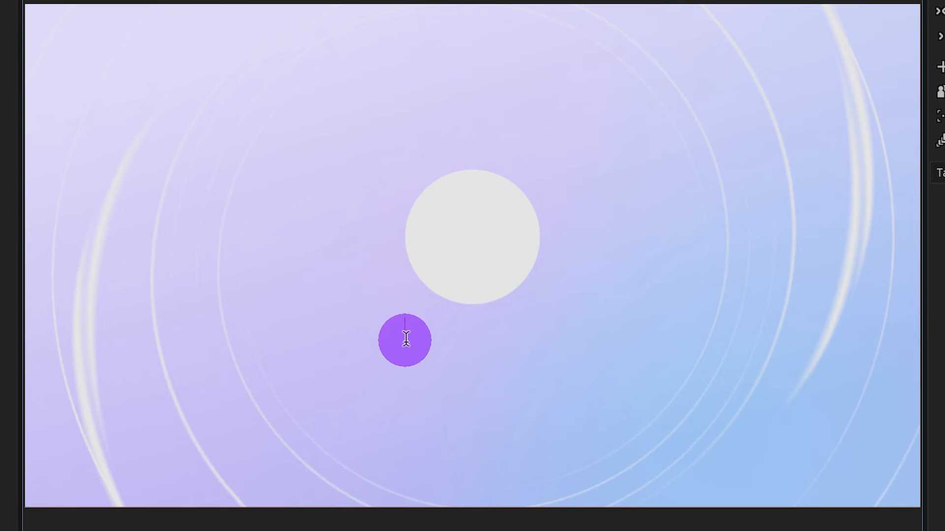
{"action": "type", "text": "Motion "}
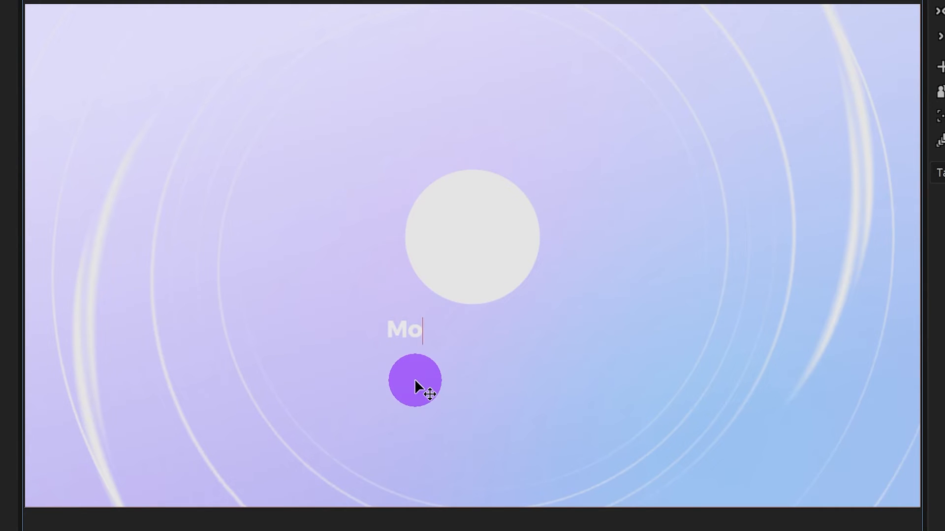
{"action": "type", "text": "Grafic"}
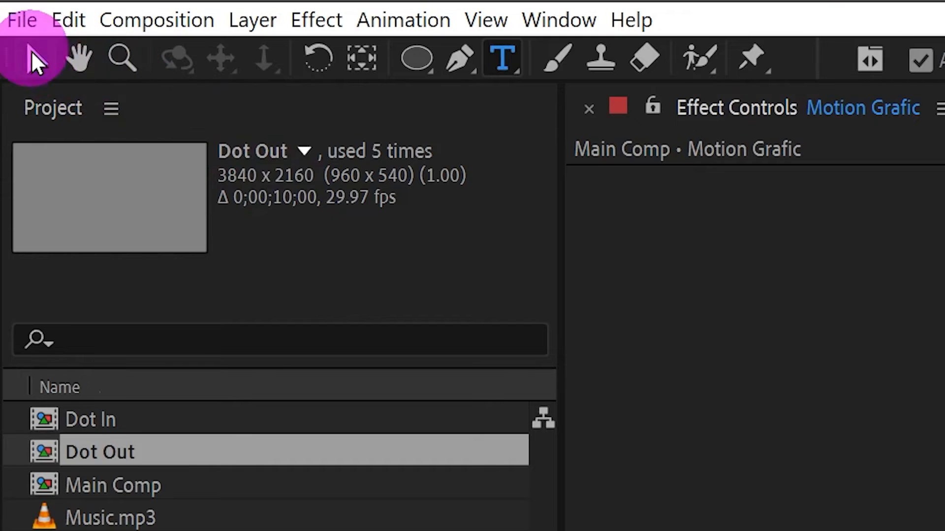
{"action": "left_click", "coordinate": [34, 59]}
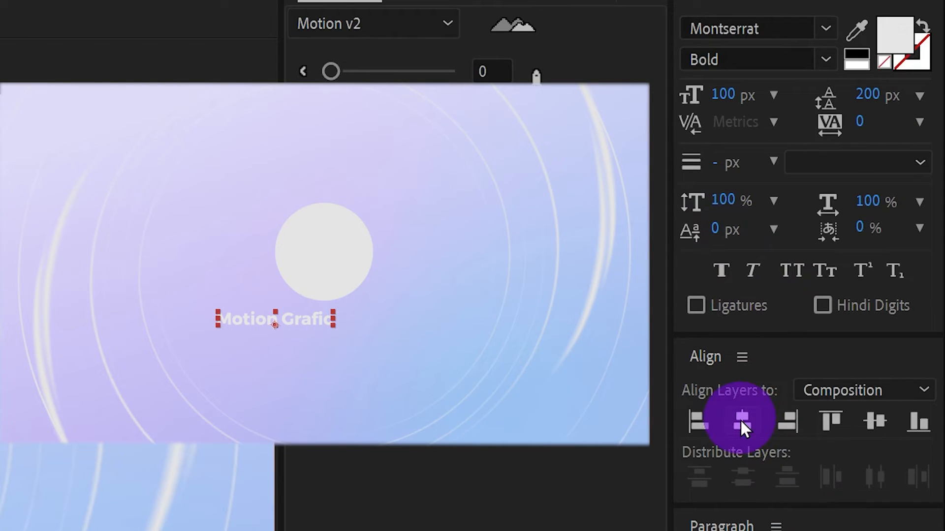
{"action": "left_click", "coordinate": [742, 424]}
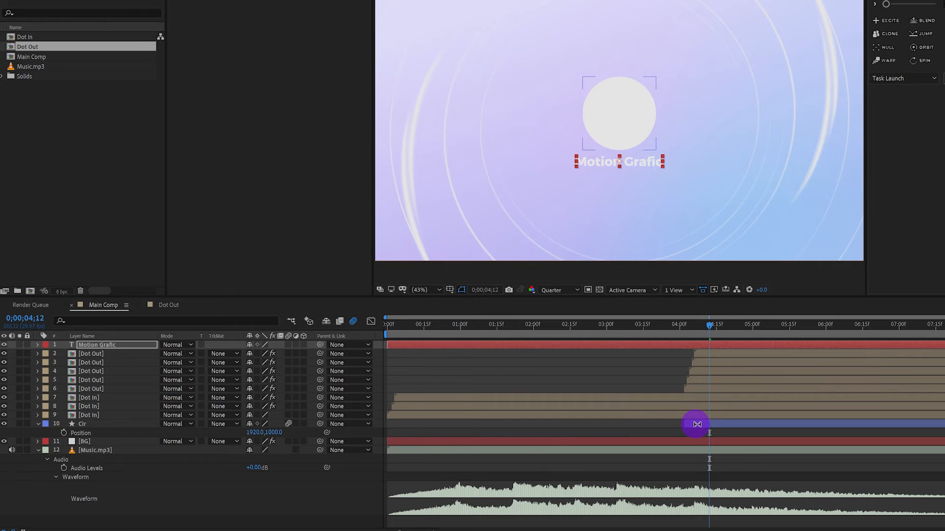
Reveal the Cir layer's Scale property and copy both of its Scale keyframes
{"action": "left_click", "coordinate": [697, 424]}
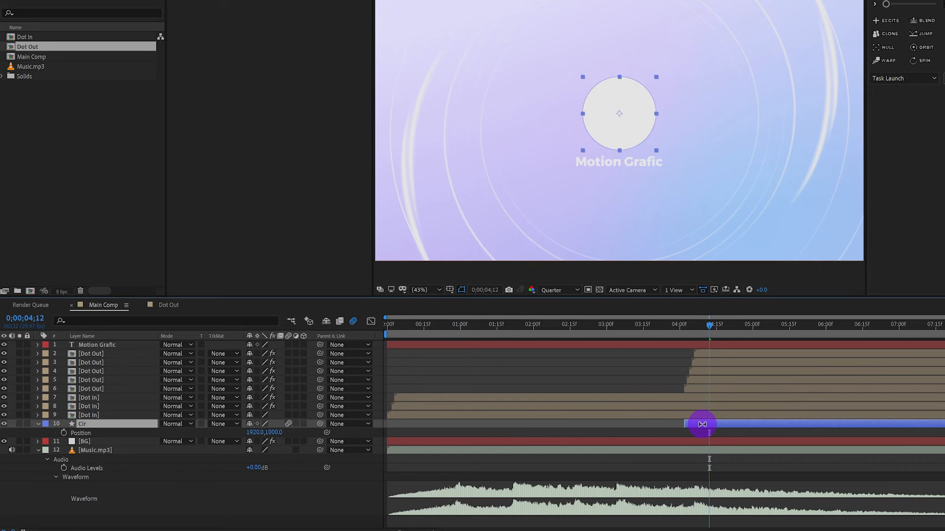
{"action": "key", "text": "s"}
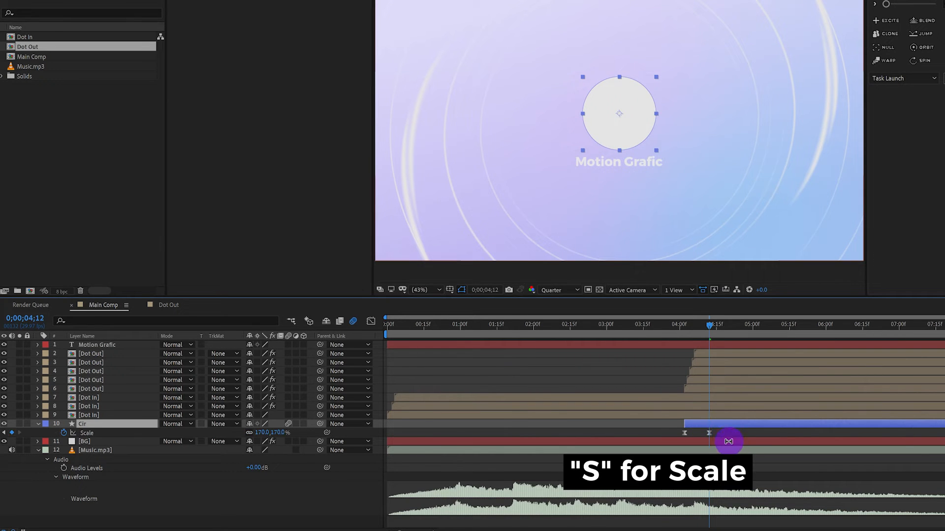
{"action": "left_click_drag", "start_coordinate": [723, 432], "coordinate": [673, 432]}
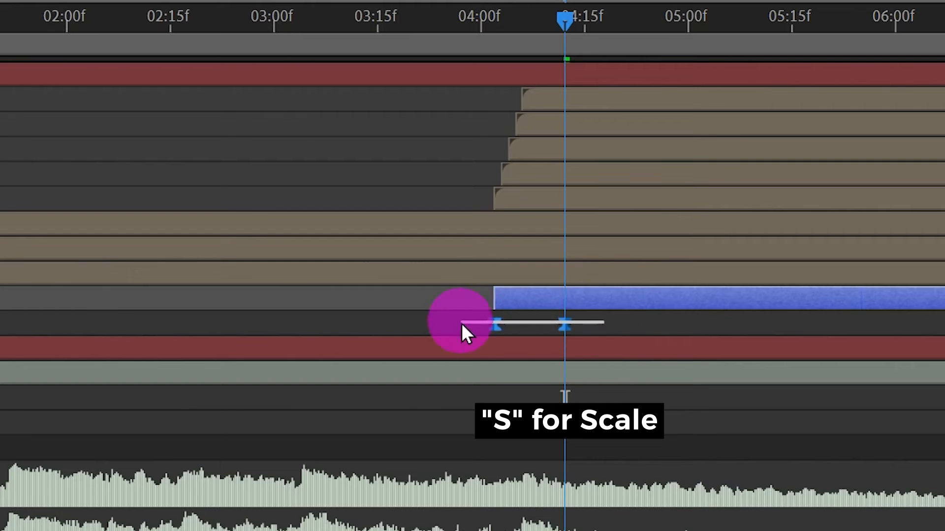
{"action": "left_click_drag", "start_coordinate": [461, 324], "coordinate": [460, 325]}
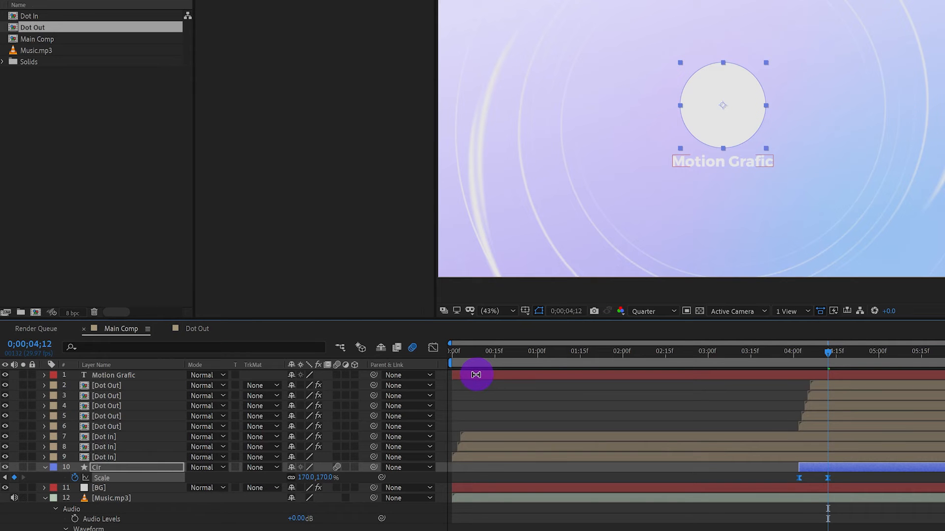
Start the Motion Grafic text layer at the same time as the Cir layer and paste the circle's Scale keyframes from that point
{"action": "left_click", "coordinate": [476, 375]}
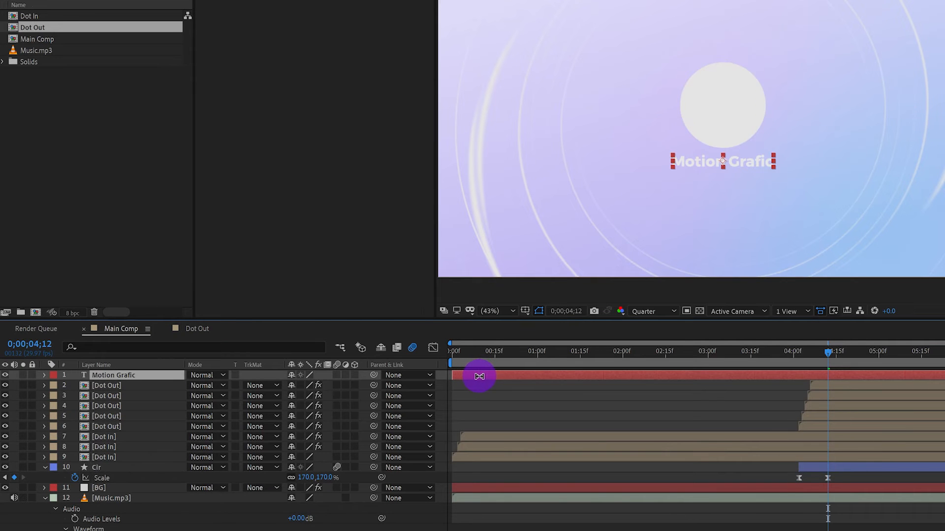
{"action": "left_click_drag", "start_coordinate": [491, 377], "coordinate": [820, 383]}
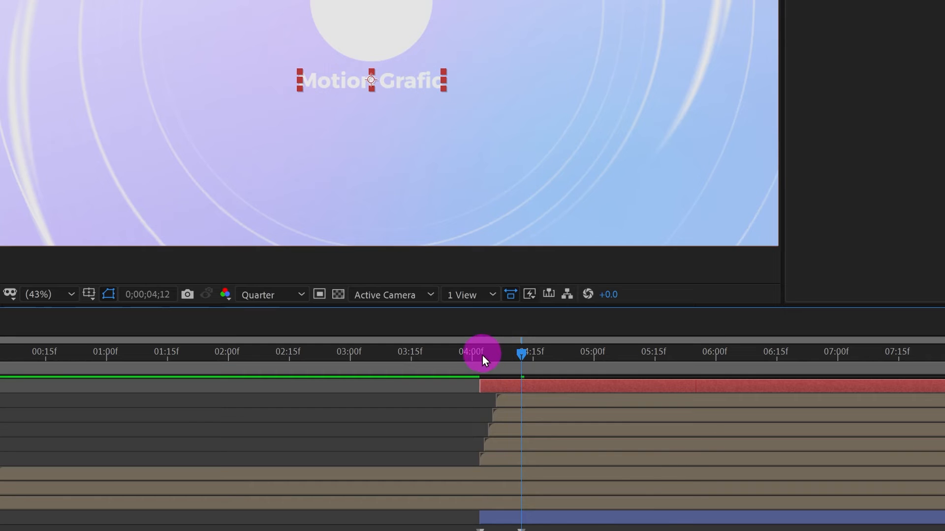
{"action": "left_click", "coordinate": [797, 354]}
{"action": "mouse_move", "coordinate": [481, 352]}
{"action": "left_mouse_down"}
{"action": "mouse_move", "coordinate": [508, 355]}
{"action": "mouse_move", "coordinate": [483, 354]}
{"action": "left_mouse_up"}
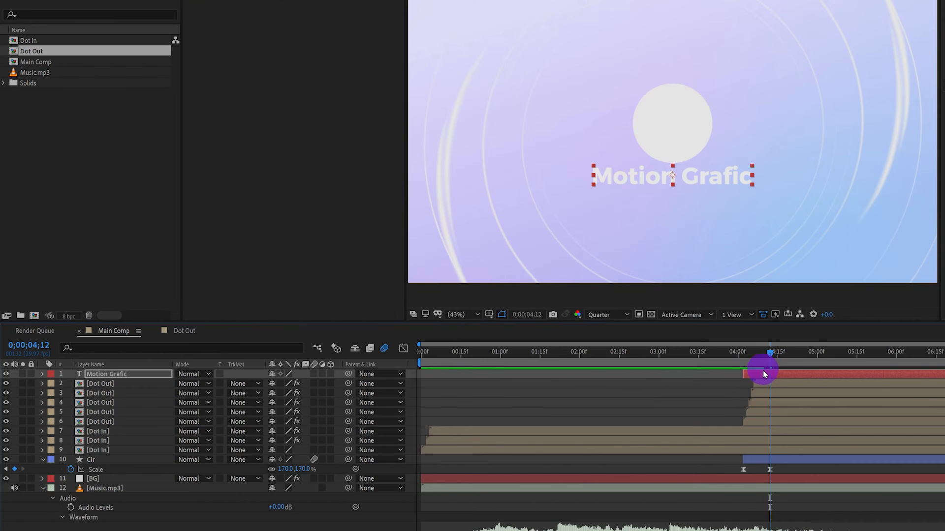
Set the Motion Grafic layer's Scale to 100% on its second keyframe at 0;00;04;12
{"action": "left_click", "coordinate": [764, 373]}
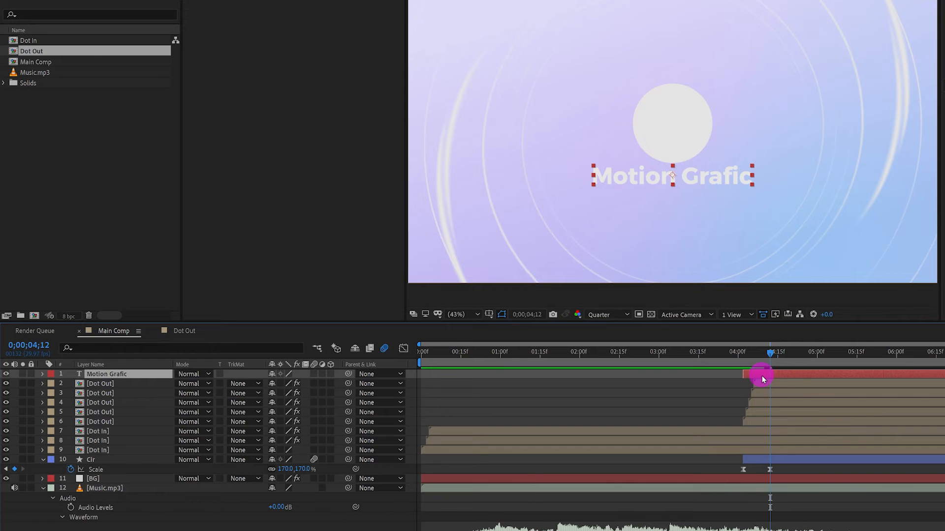
{"action": "key", "text": "u"}
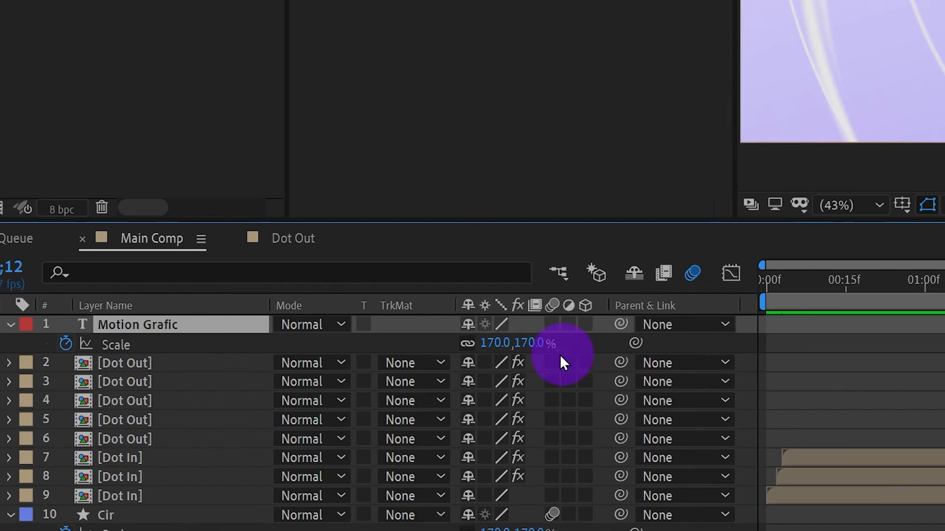
{"action": "left_click", "coordinate": [302, 383]}
{"action": "type", "text": "100"}
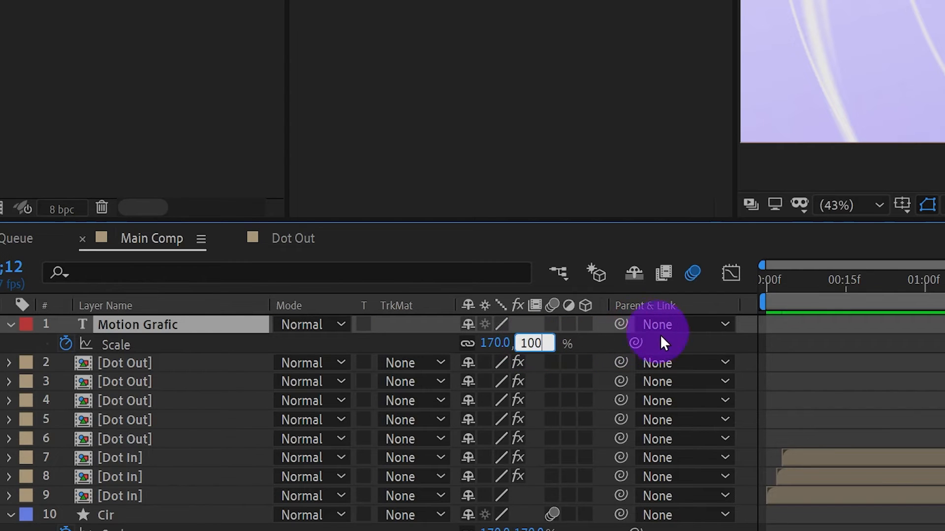
{"action": "key", "text": "Return"}
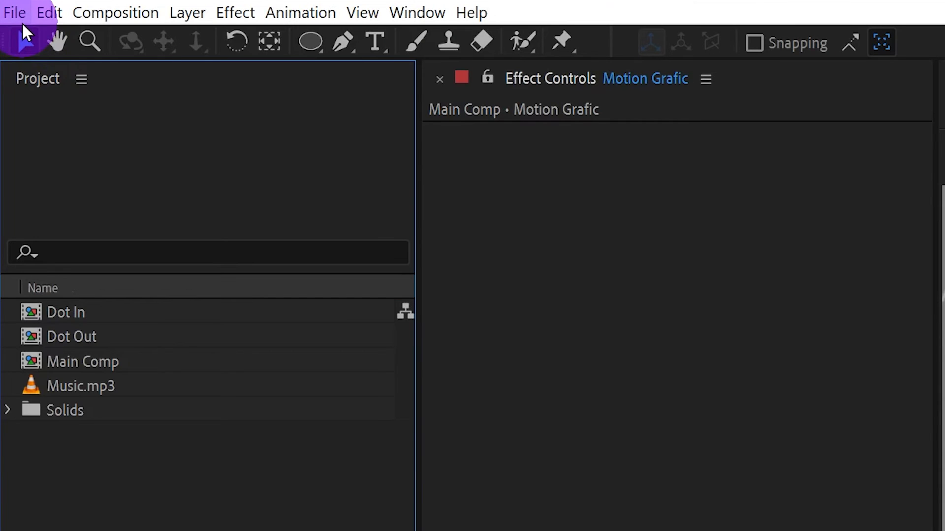
Import Motiongrafic Logo Shape.png and add it to Main Comp as the uppermost layer
{"action": "left_click", "coordinate": [20, 14]}
{"action": "mouse_move", "coordinate": [153, 304]}
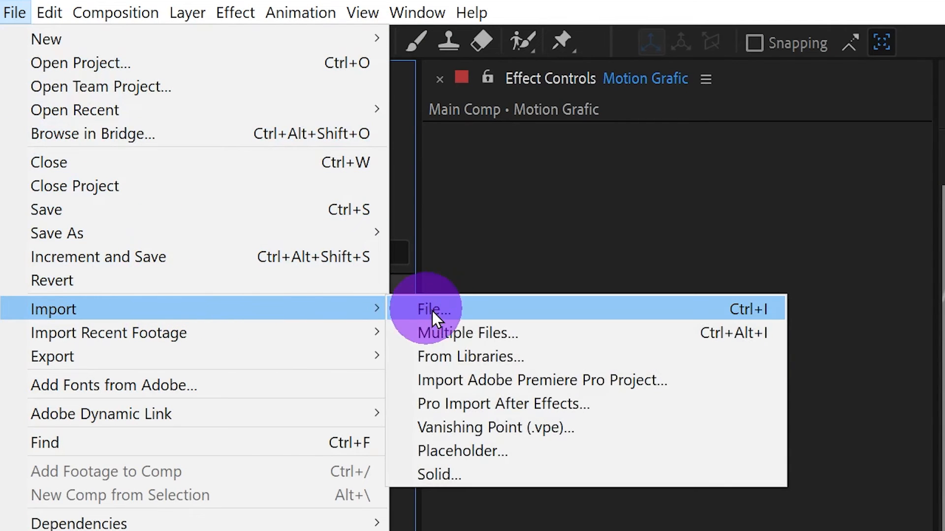
{"action": "left_click", "coordinate": [446, 316]}
{"action": "left_click", "coordinate": [276, 105]}
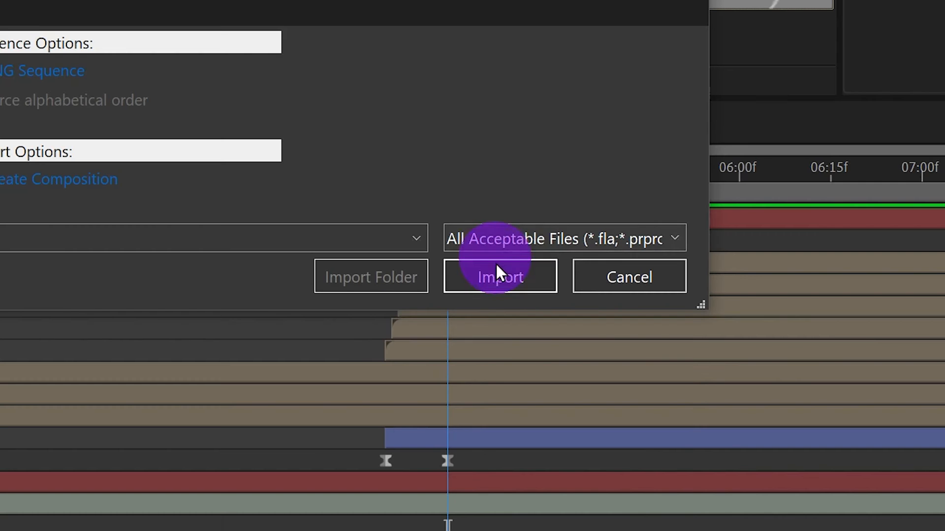
{"action": "left_click", "coordinate": [495, 263]}
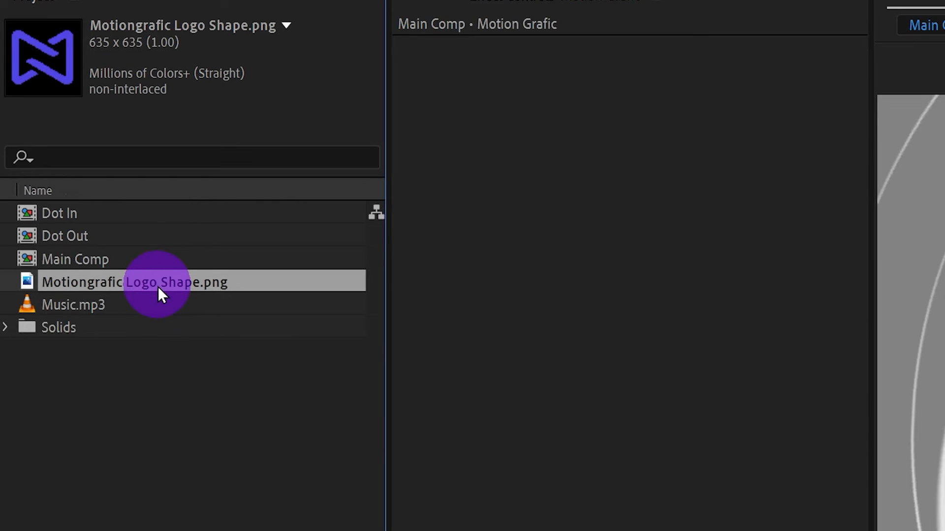
{"action": "left_click_drag", "start_coordinate": [158, 286], "coordinate": [644, 322]}
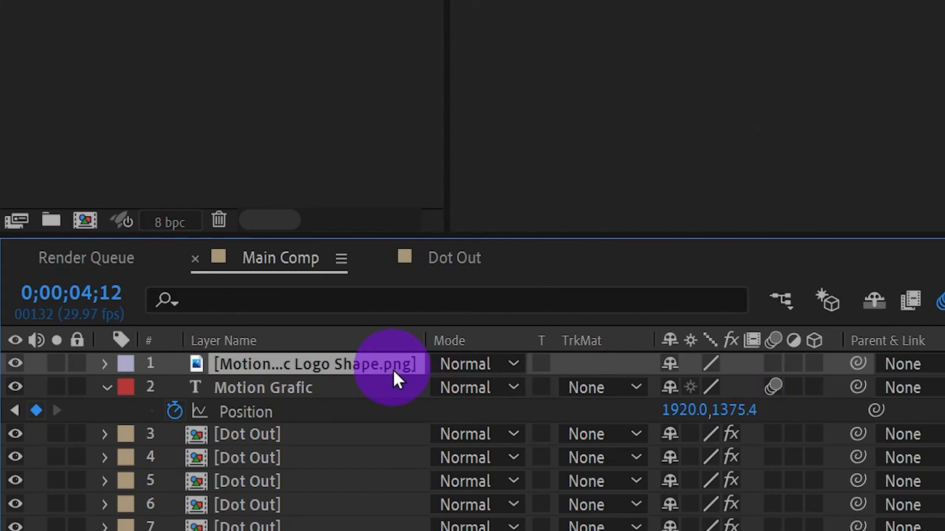
Pre-compose the Motiongrafic Logo Shape.png layer under the name Logo
{"action": "right_click", "coordinate": [247, 327]}
{"action": "left_click", "coordinate": [464, 249]}
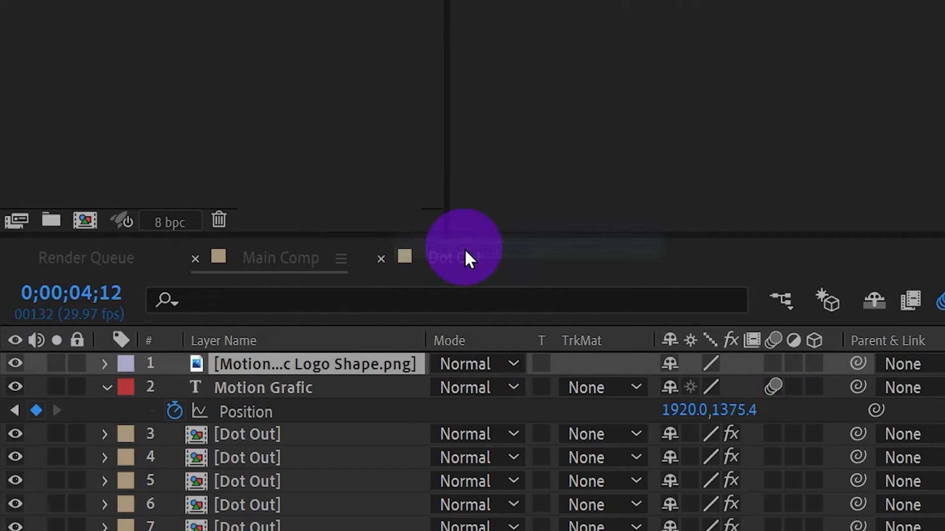
{"action": "type", "text": "Log"}
{"action": "key", "text": "Return"}
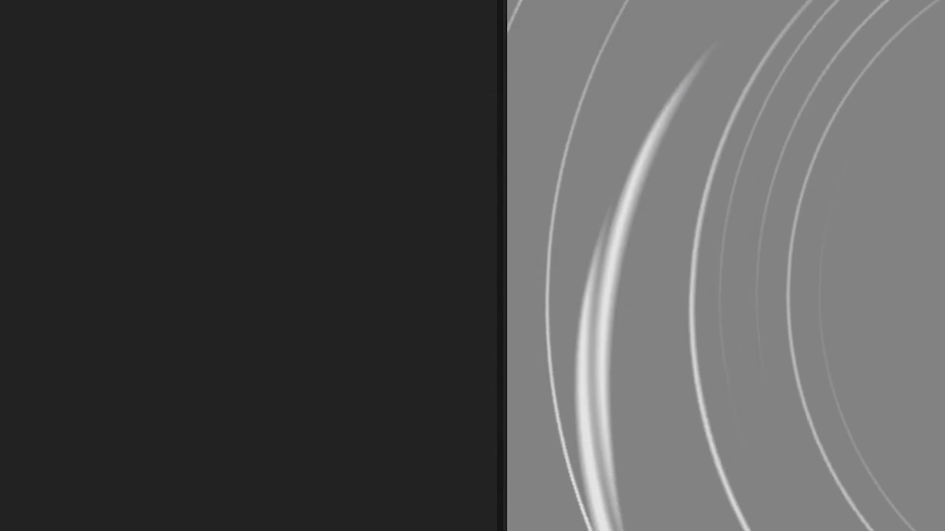
Scale the Logo layer to 60% and shift it in time to start alongside the Motion Grafic layer
{"action": "key", "text": "s"}
{"action": "left_click_drag", "start_coordinate": [558, 419], "coordinate": [520, 418]}
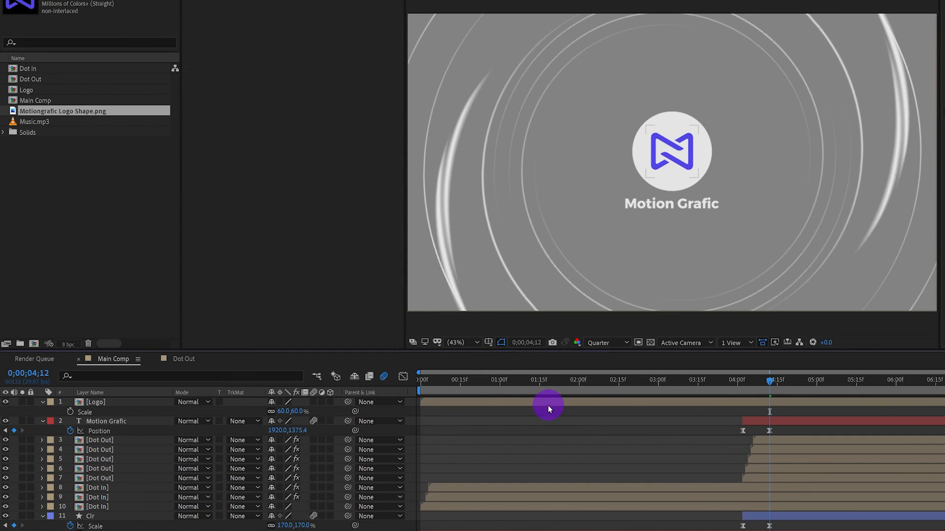
{"action": "left_click_drag", "start_coordinate": [544, 403], "coordinate": [862, 402]}
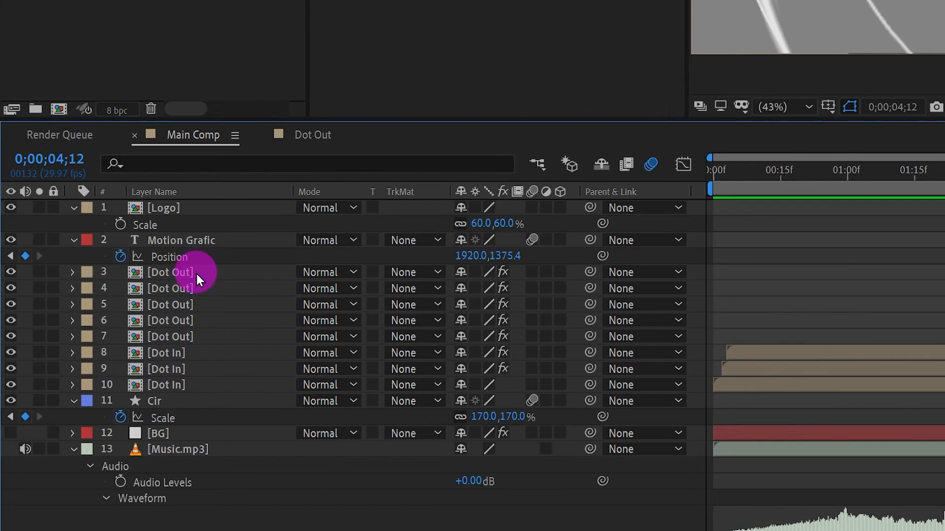
Pre-compose all Dot Out and Dot In layers and the Cir layer into a composition named Animation
{"action": "left_click", "coordinate": [196, 272]}
{"action": "left_click", "coordinate": [189, 401], "text": "shift"}
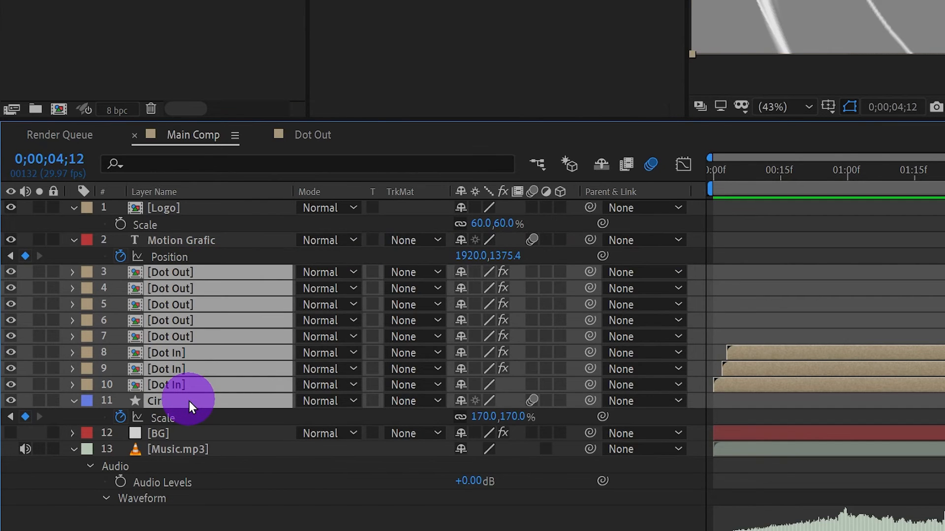
{"action": "right_click", "coordinate": [189, 400]}
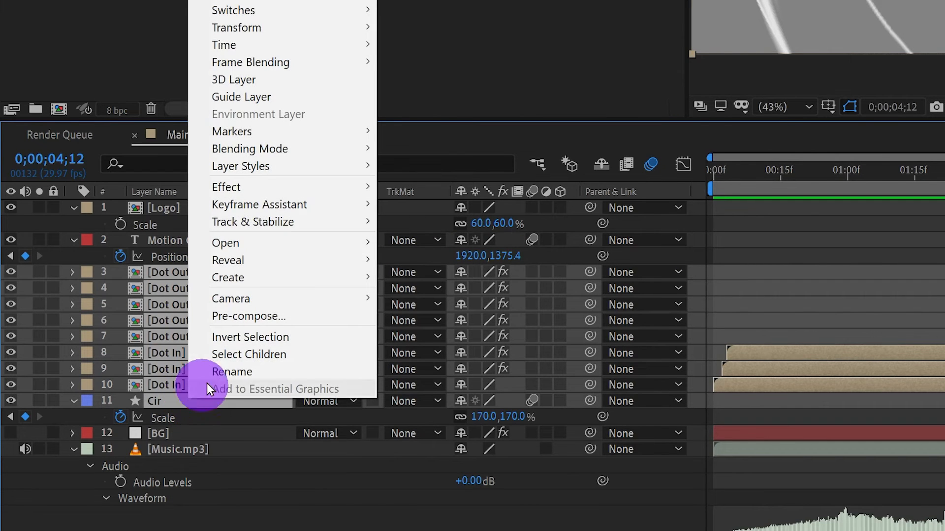
{"action": "left_click", "coordinate": [266, 319]}
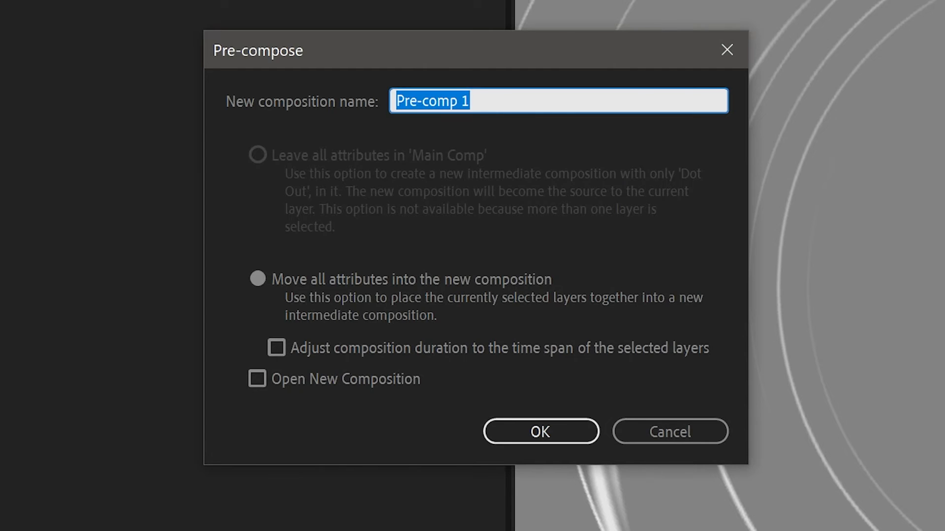
{"action": "type", "text": "Animation"}
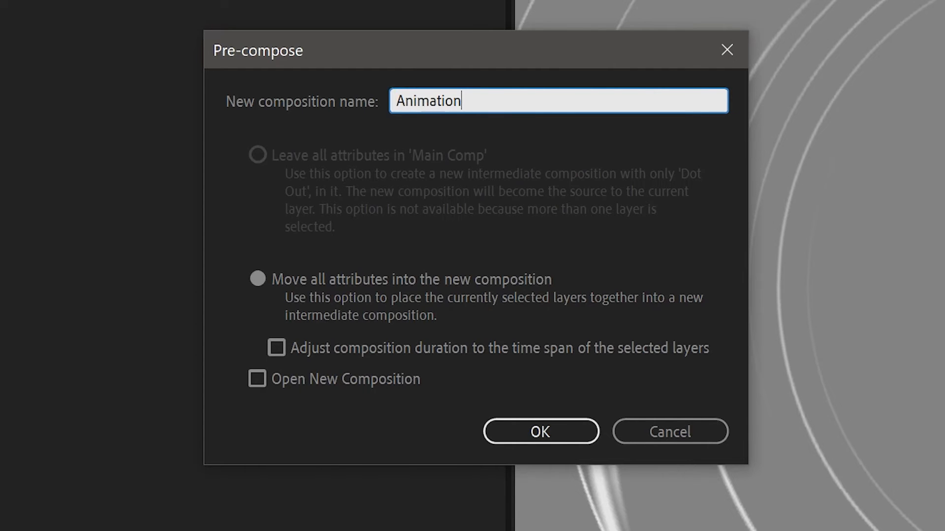
{"action": "left_click", "coordinate": [549, 430]}
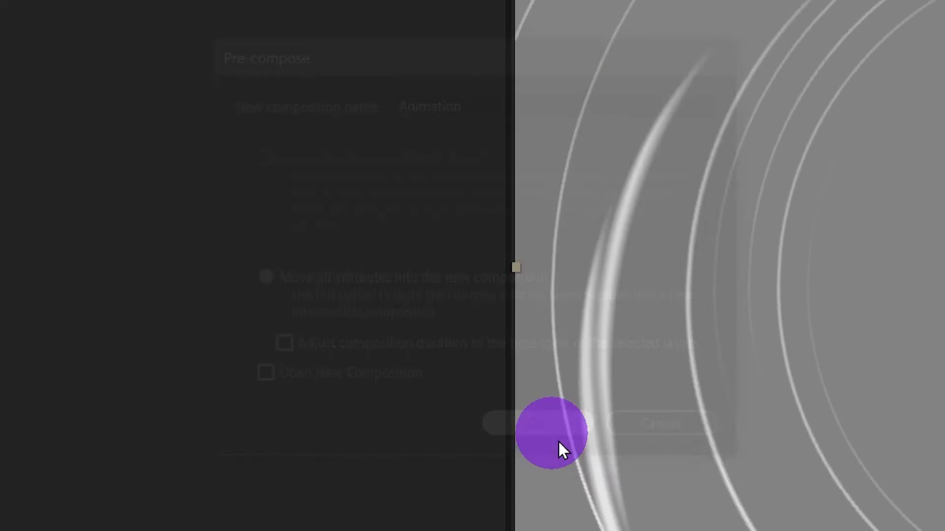
Create a 3840 x 2160 px solid named Color and place it directly above the Animation layer
{"action": "right_click", "coordinate": [208, 236]}
{"action": "mouse_move", "coordinate": [406, 250]}
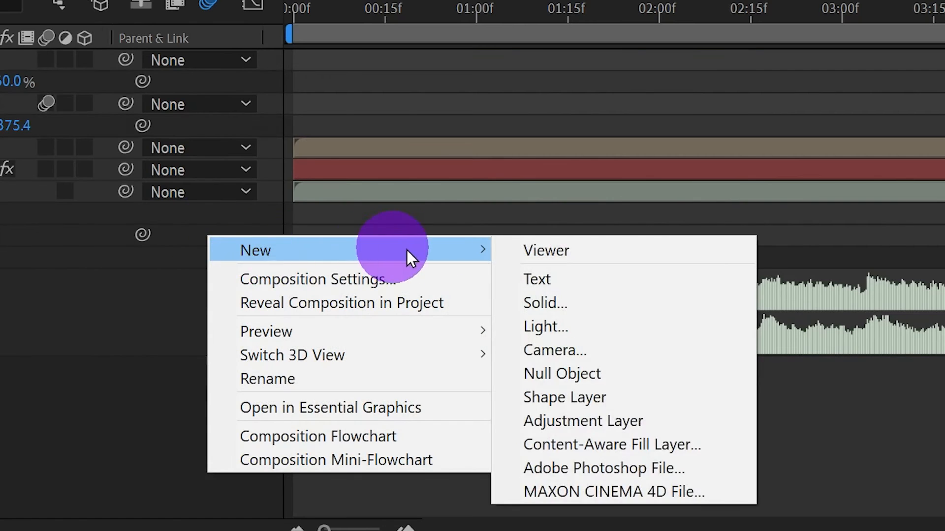
{"action": "left_click", "coordinate": [585, 303]}
{"action": "type", "text": "Color"}
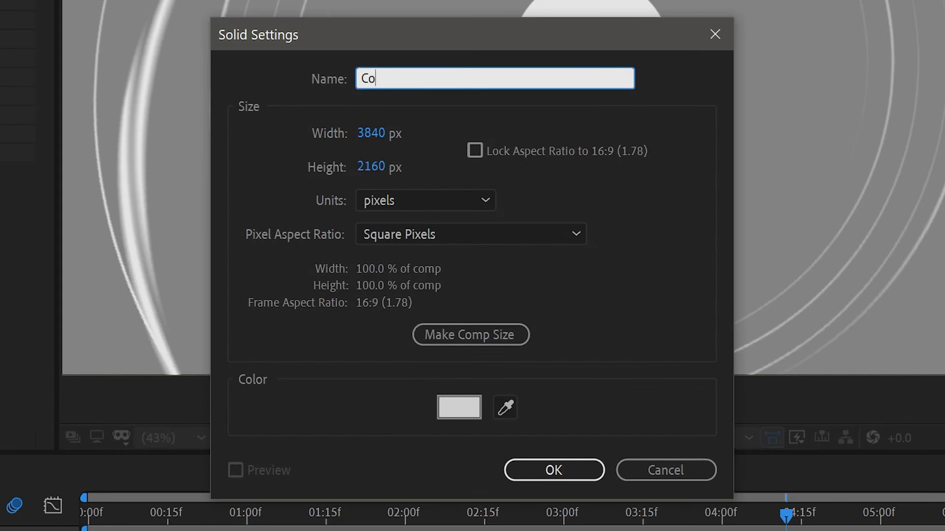
{"action": "left_click", "coordinate": [553, 470]}
{"action": "left_click_drag", "start_coordinate": [261, 240], "coordinate": [277, 327]}
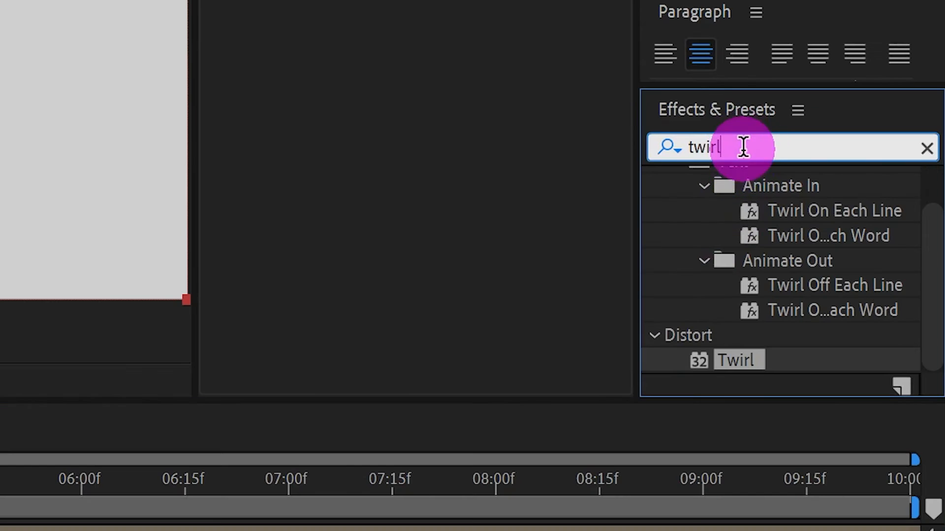
Find the Gradient Ramp effect and apply it to the Color solid
{"action": "double_click", "coordinate": [743, 146]}
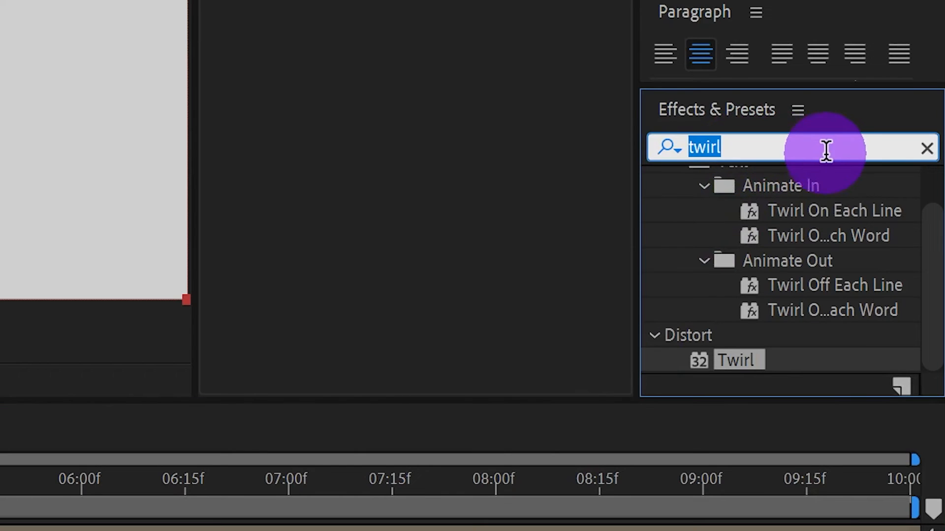
{"action": "type", "text": "gradi"}
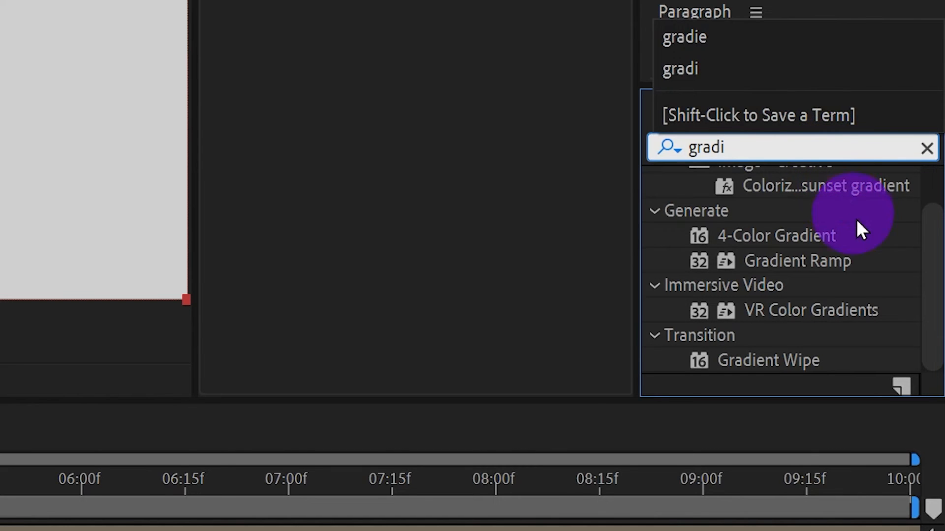
{"action": "left_click", "coordinate": [828, 262]}
{"action": "left_click_drag", "start_coordinate": [827, 259], "coordinate": [0, 530]}
{"action": "left_click_drag", "start_coordinate": [288, 471], "coordinate": [285, 471]}
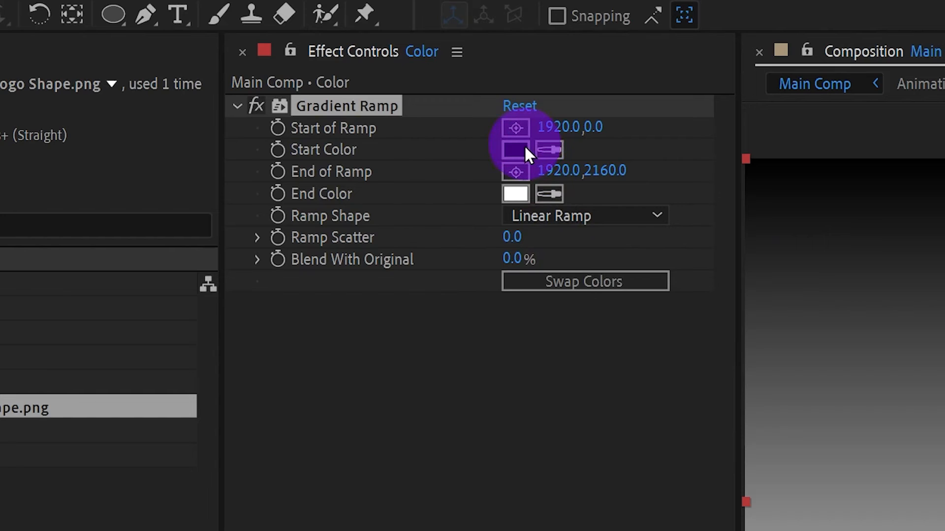
Set the Gradient Ramp's Start Color to FFF3F9 and its End Color to FFD2F2
{"action": "left_click", "coordinate": [515, 149]}
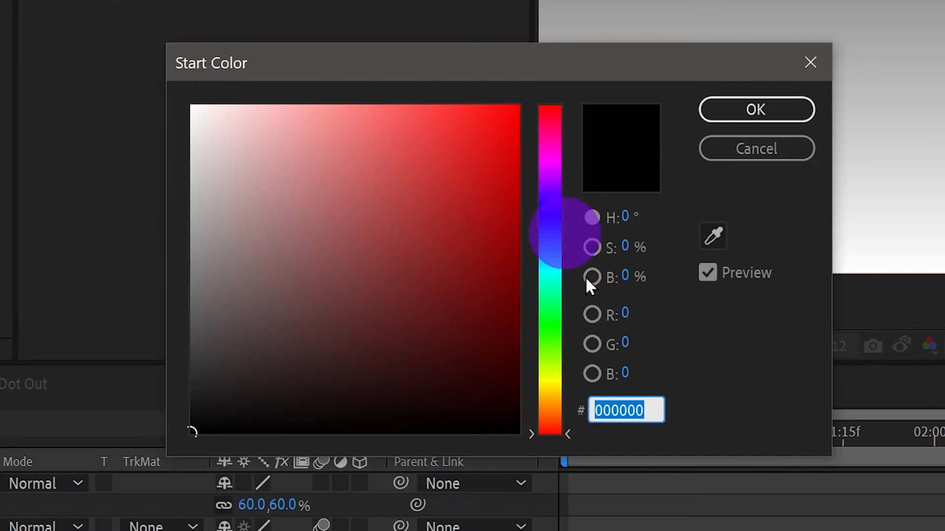
{"action": "type", "text": "FFF3F9"}
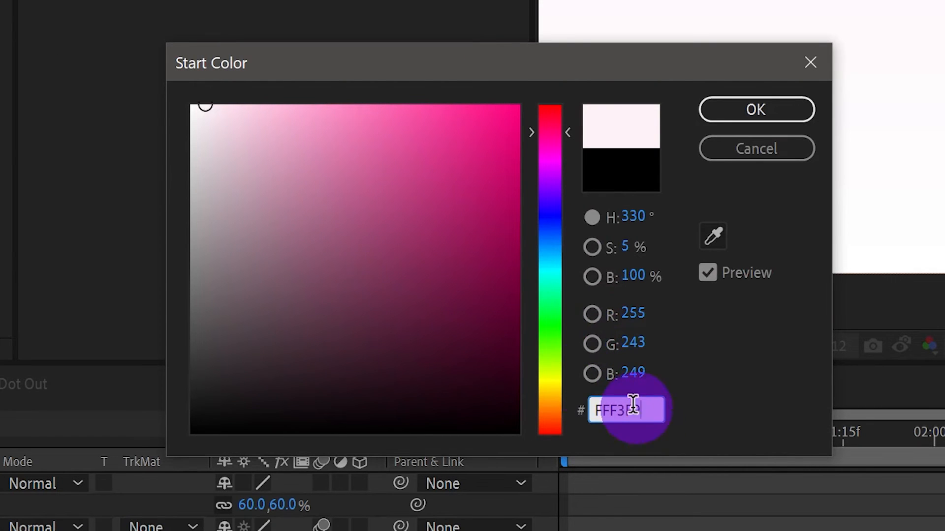
{"action": "left_click", "coordinate": [744, 113]}
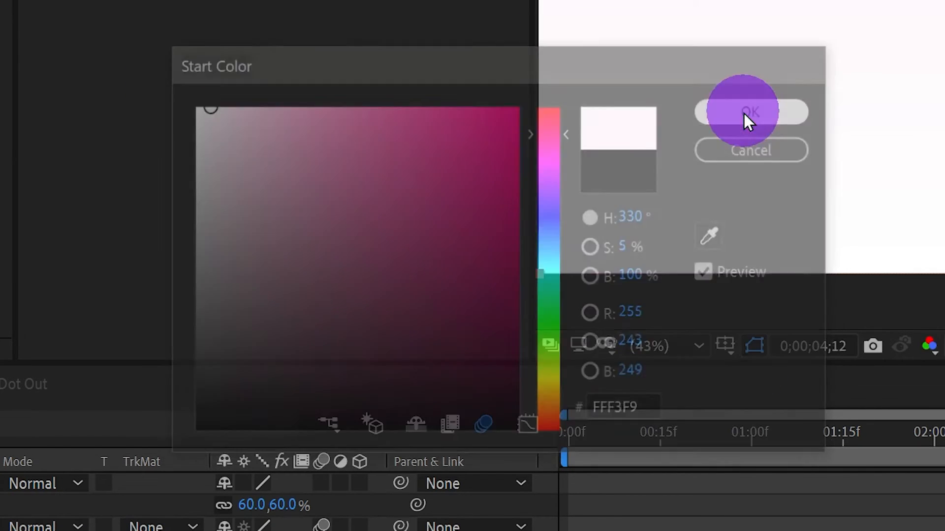
{"action": "left_click", "coordinate": [498, 194]}
{"action": "type", "text": "FFD2F2"}
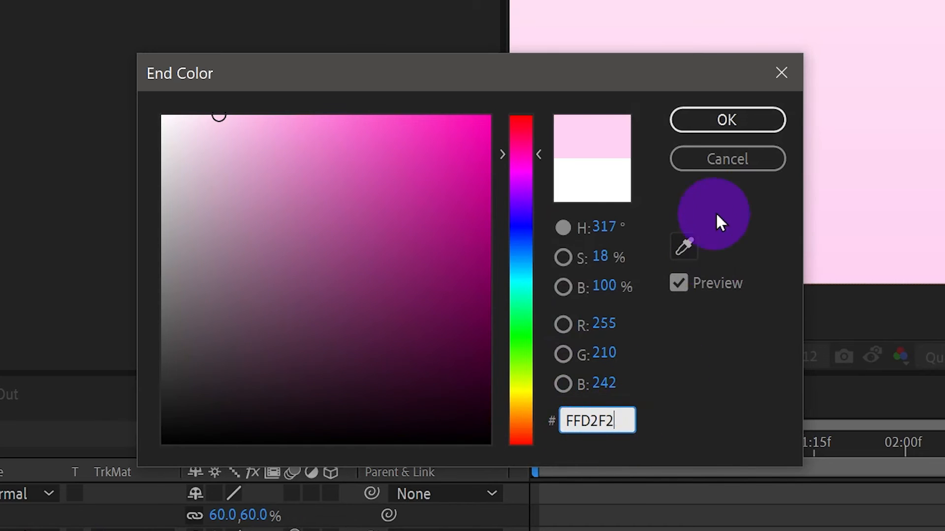
{"action": "left_click", "coordinate": [728, 129]}
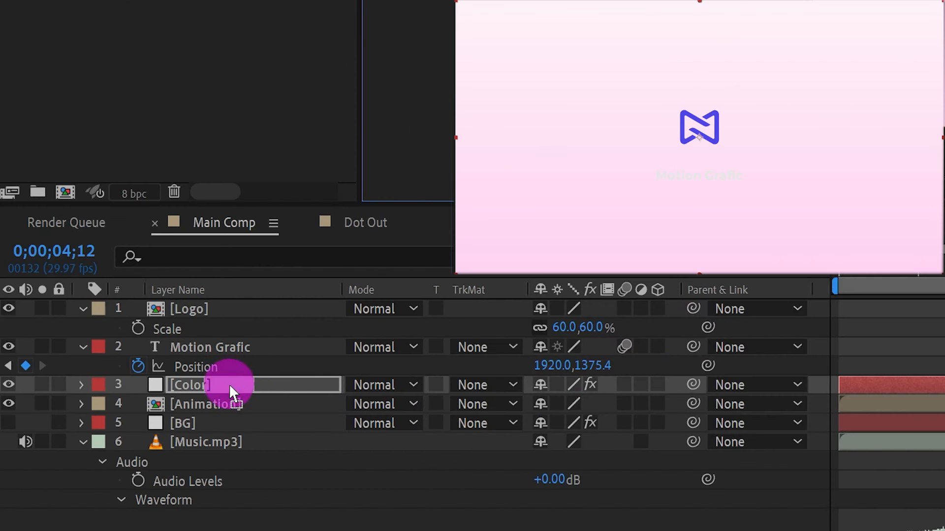
Move the Color solid below the Animation layer and set its track matte to Luma Matte "Animation"
{"action": "left_click_drag", "start_coordinate": [229, 384], "coordinate": [231, 409]}
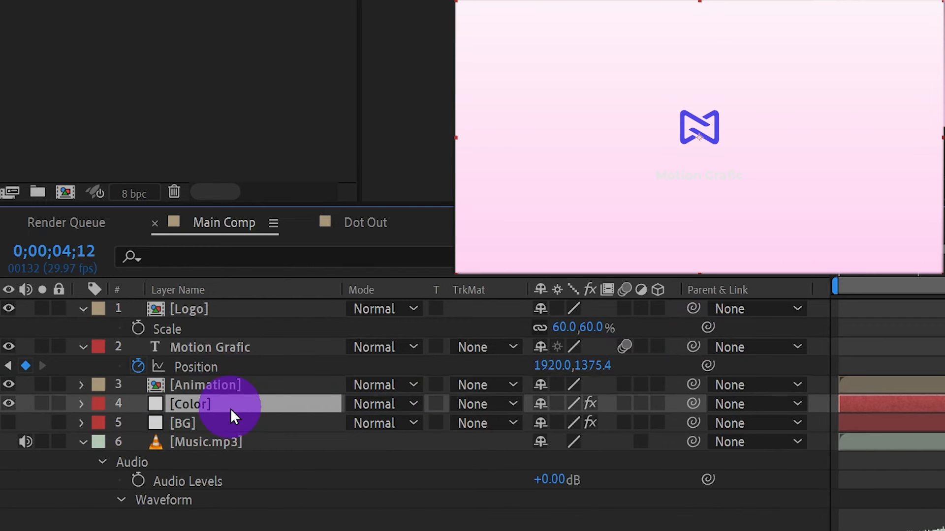
{"action": "left_click", "coordinate": [481, 404]}
{"action": "left_click", "coordinate": [497, 490]}
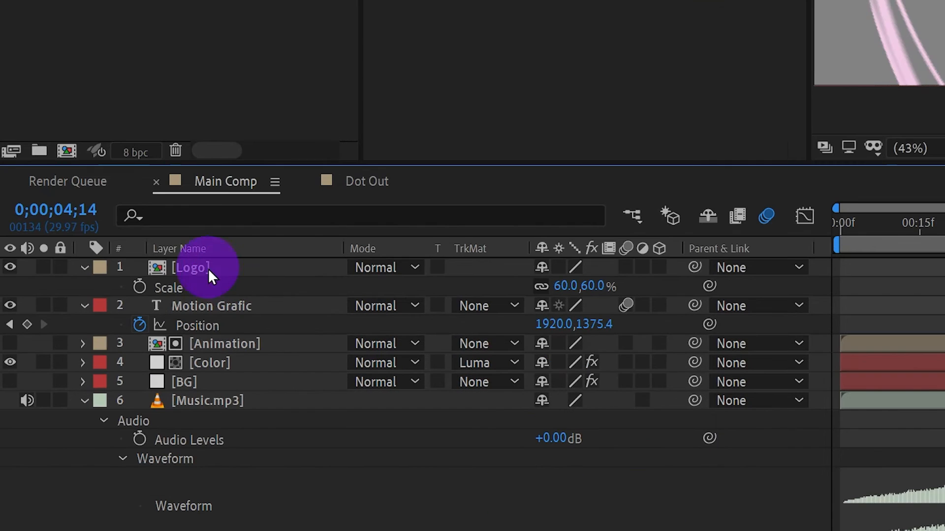
Pre-compose the Logo layer into a composition named Logo Color, leaving all attributes in Main Comp
{"action": "left_click", "coordinate": [180, 310]}
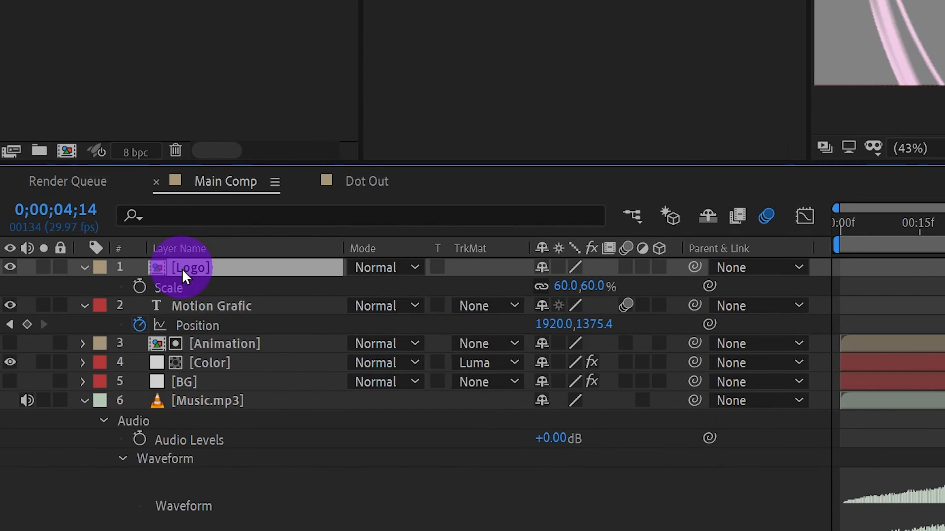
{"action": "right_click", "coordinate": [180, 309]}
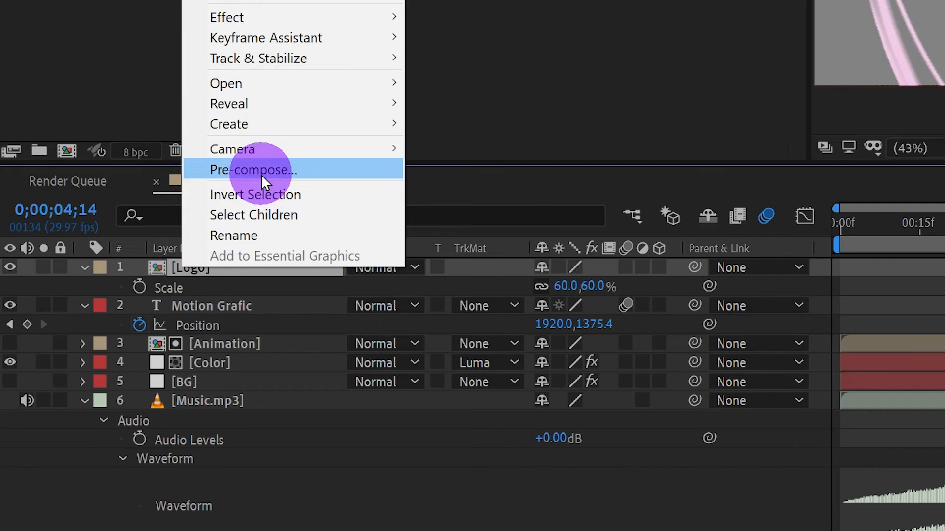
{"action": "left_click", "coordinate": [260, 171]}
{"action": "type", "text": "Logo Color"}
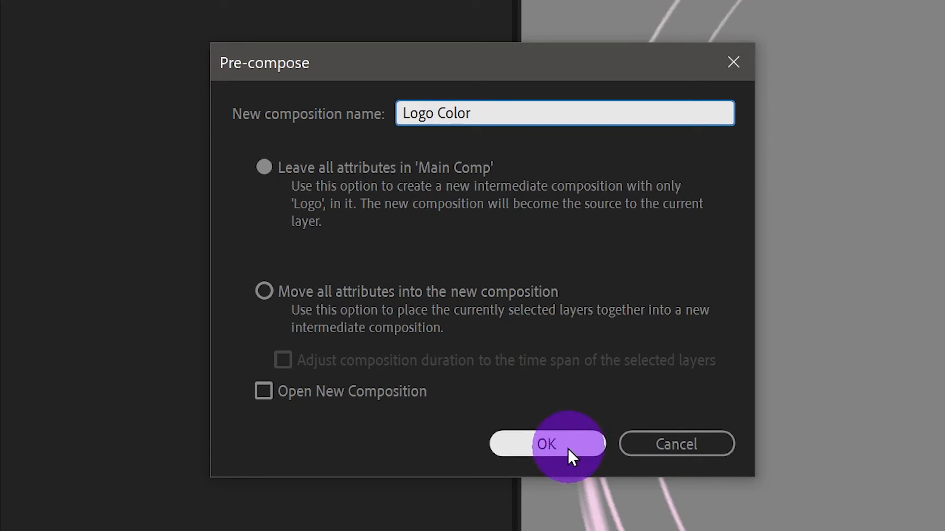
{"action": "left_click", "coordinate": [548, 445]}
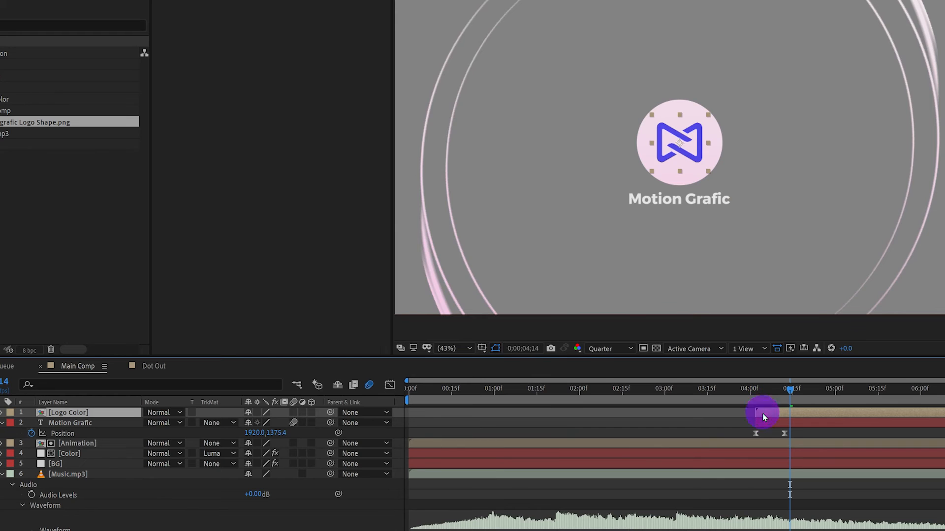
Inside the Logo Color composition, create a solid named Color and apply the Gradient Ramp effect to it
{"action": "double_click", "coordinate": [764, 417]}
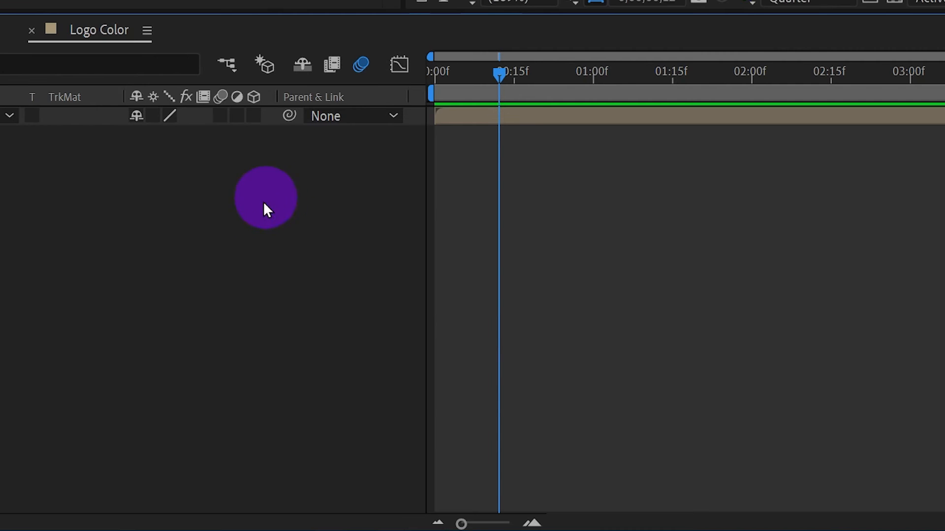
{"action": "right_click", "coordinate": [266, 209]}
{"action": "mouse_move", "coordinate": [433, 221]}
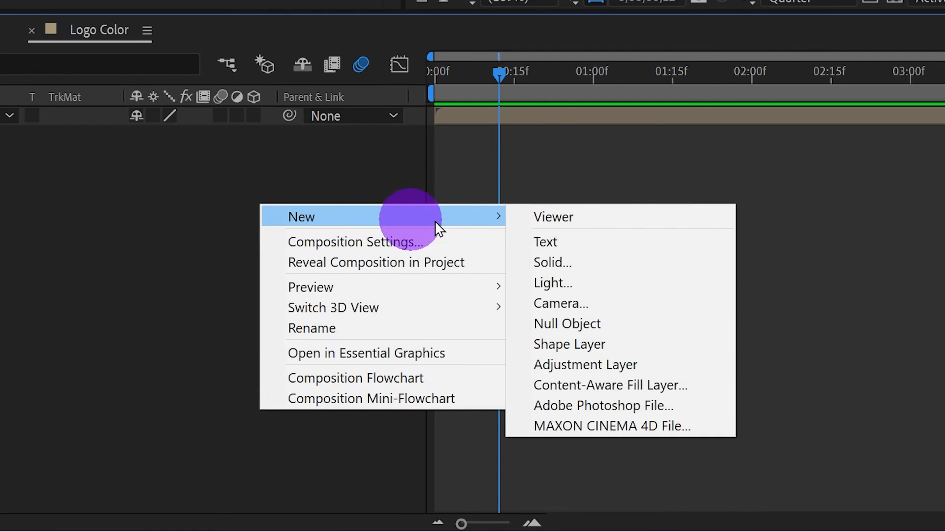
{"action": "left_click", "coordinate": [642, 269]}
{"action": "type", "text": "C"}
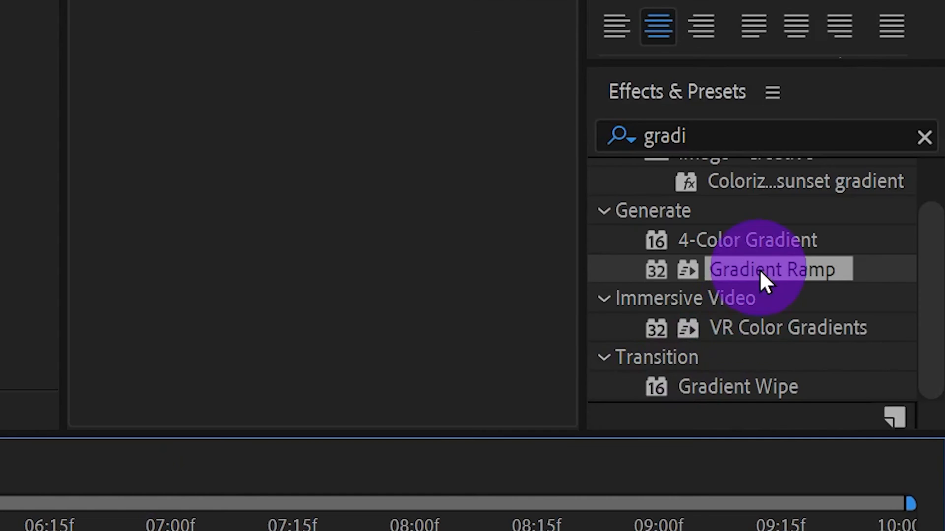
{"action": "left_click_drag", "start_coordinate": [760, 270], "coordinate": [530, 435]}
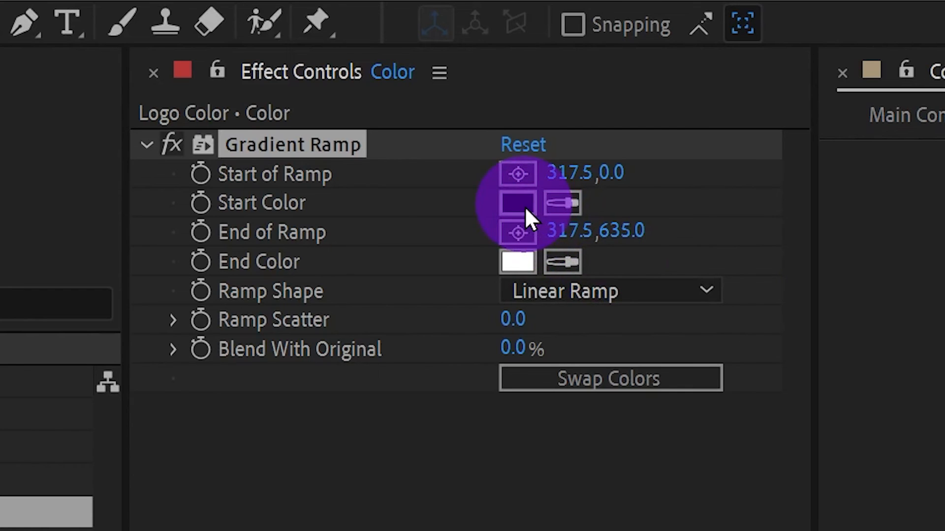
Set the logo's Gradient Ramp Start Color to BFBAFE and its End Color to FFADE8
{"action": "left_click", "coordinate": [525, 205]}
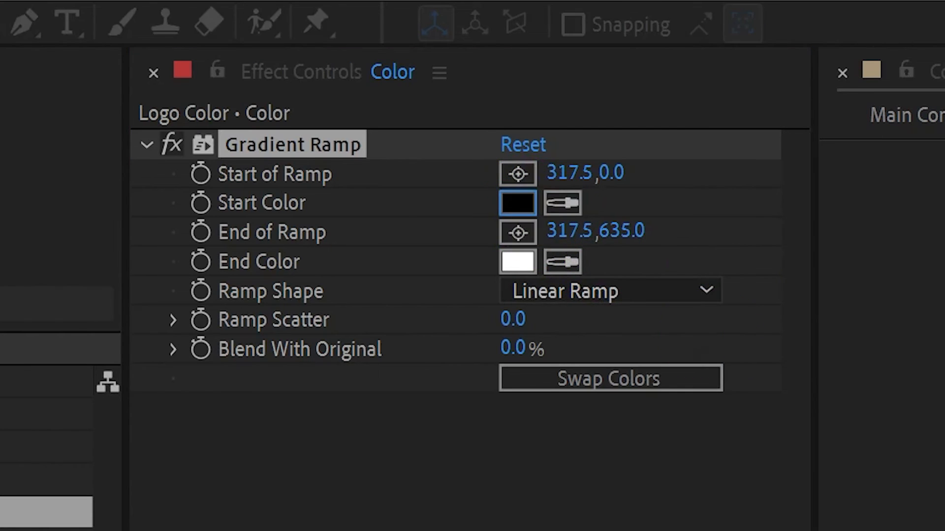
{"action": "type", "text": "BFBAFE"}
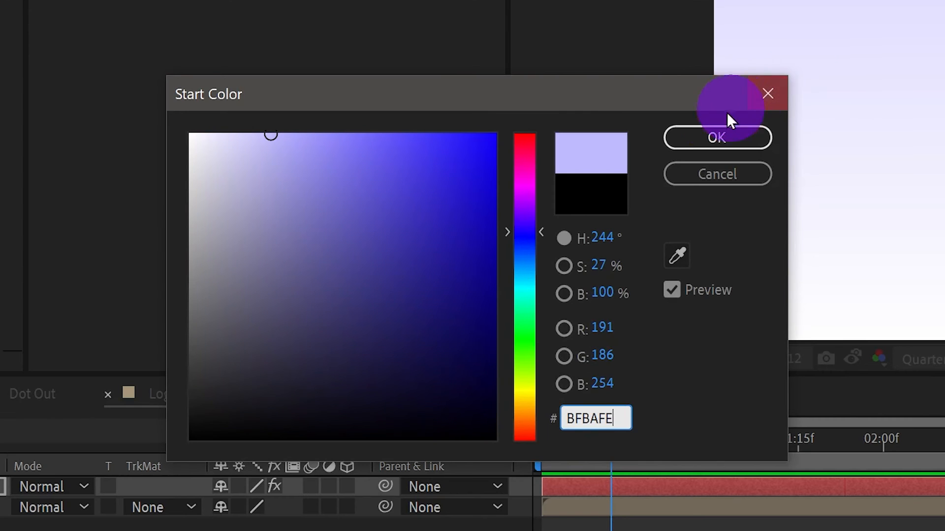
{"action": "left_click", "coordinate": [706, 137]}
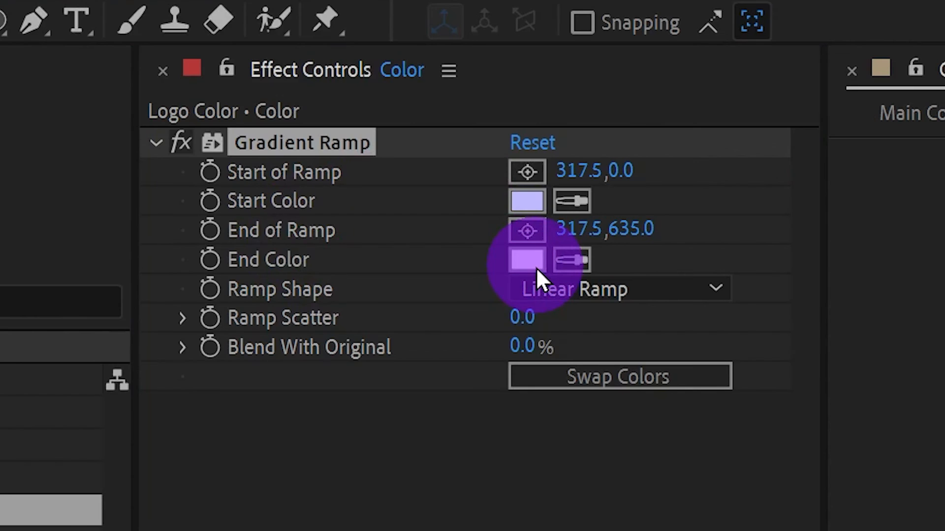
{"action": "left_click", "coordinate": [536, 267]}
{"action": "type", "text": "FFADE8"}
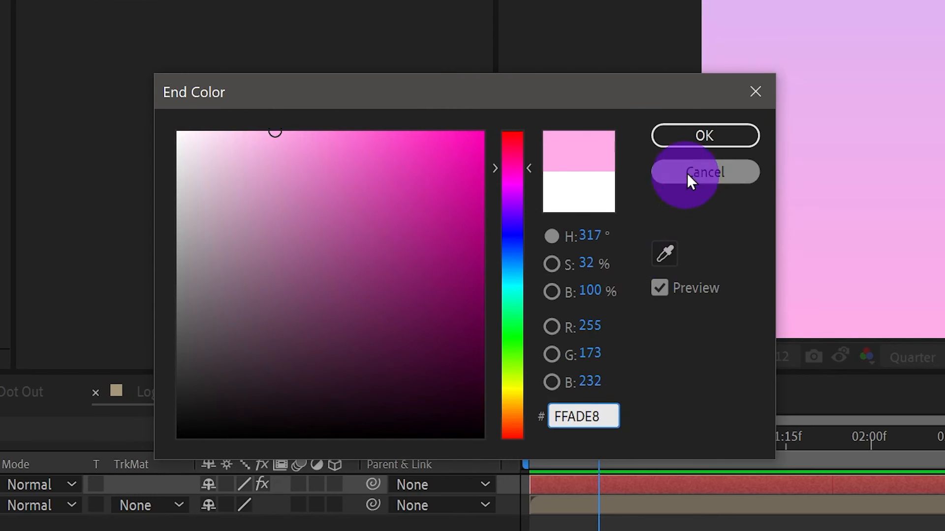
{"action": "left_click", "coordinate": [696, 137]}
Place the Color solid below the Logo layer and set its track matte to Alpha Matte "Logo"
{"action": "left_click_drag", "start_coordinate": [233, 232], "coordinate": [226, 257]}
{"action": "left_click", "coordinate": [558, 260]}
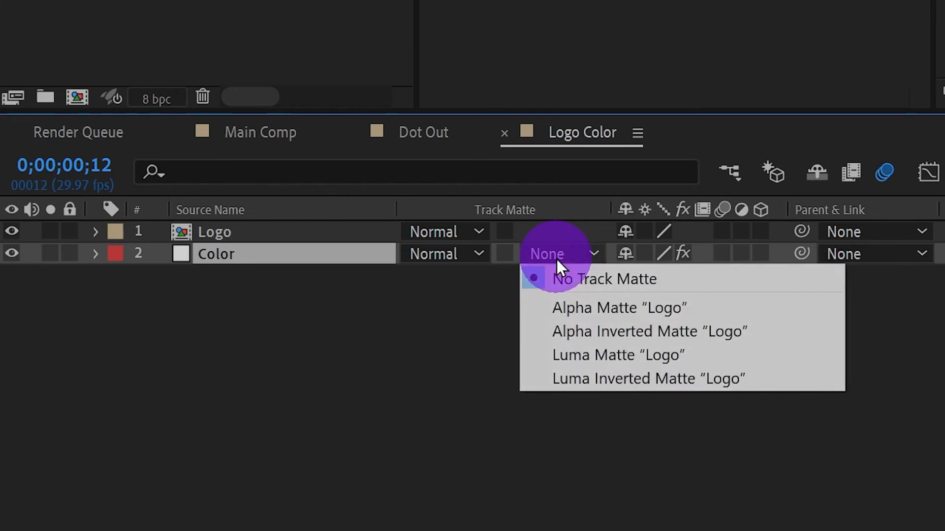
{"action": "left_click", "coordinate": [562, 305]}
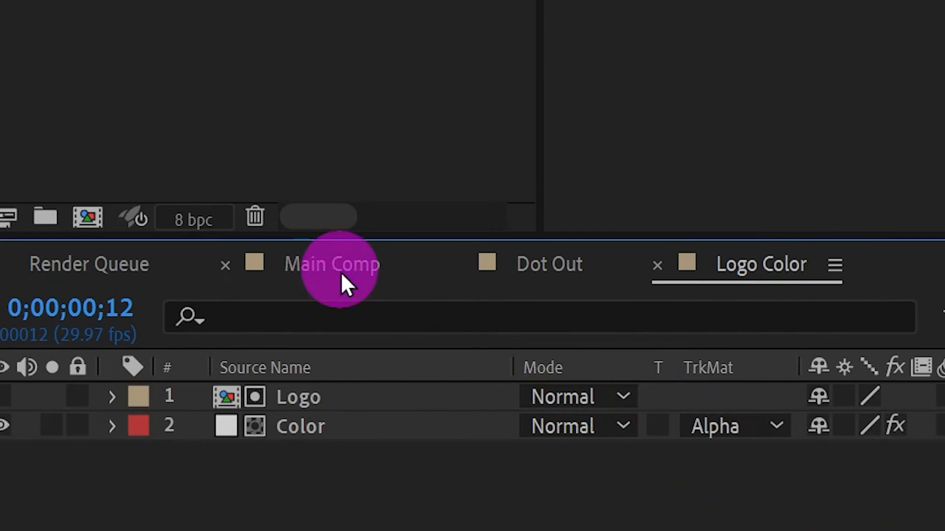
In Main Comp, keyframe the Logo Color layer's Scale at 60% at 0;00;04;12 and 0% at 0;00;04;02
{"action": "left_click", "coordinate": [268, 133]}
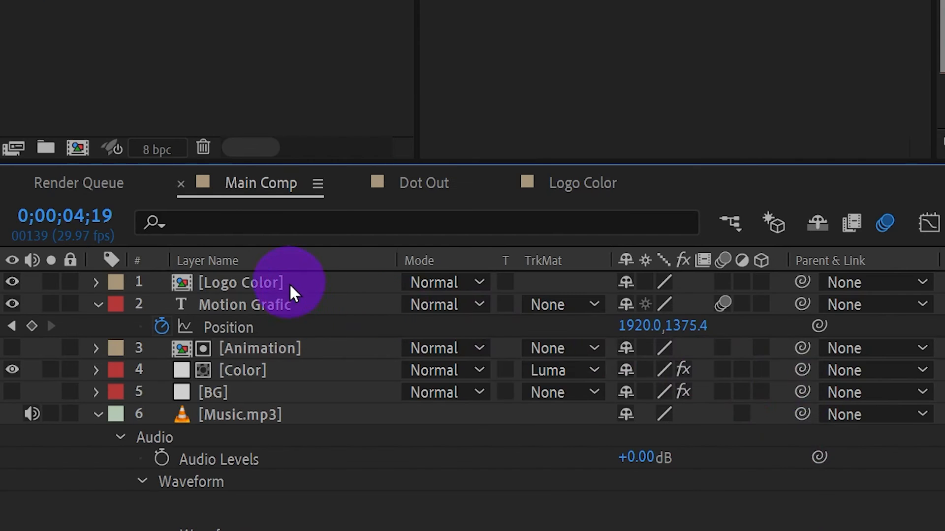
{"action": "left_click", "coordinate": [289, 284]}
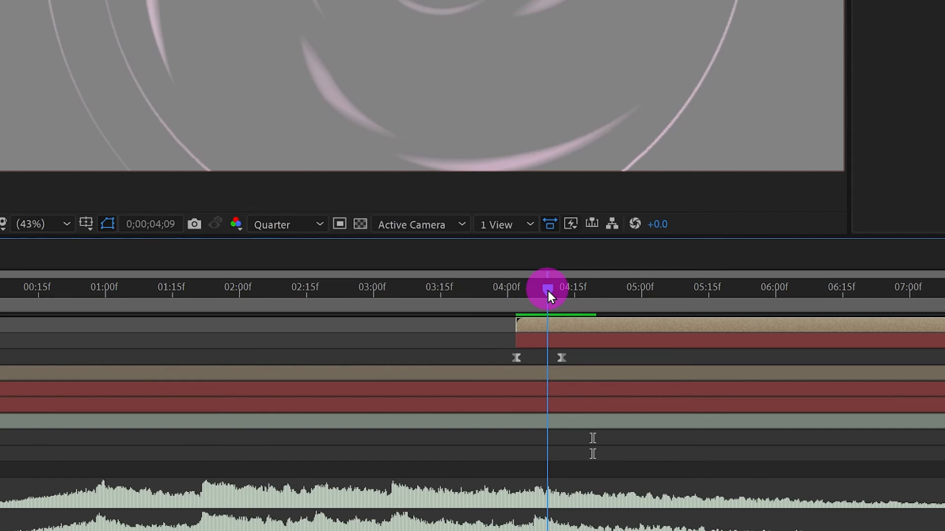
{"action": "left_click_drag", "start_coordinate": [547, 291], "coordinate": [562, 291]}
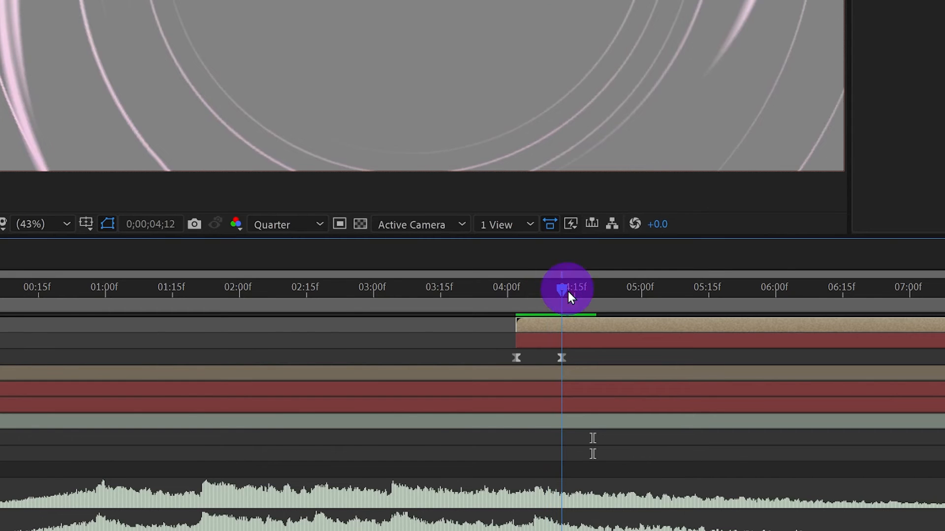
{"action": "key", "text": "s"}
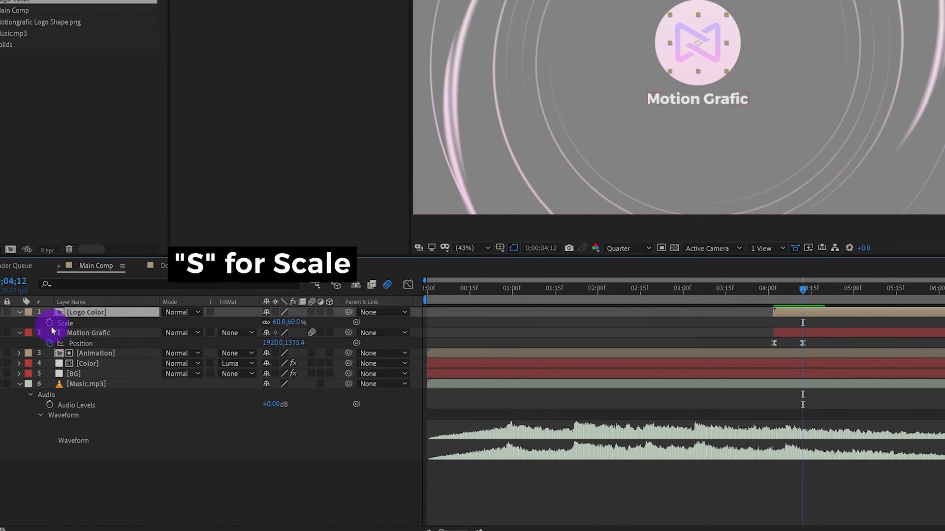
{"action": "left_click", "coordinate": [50, 323]}
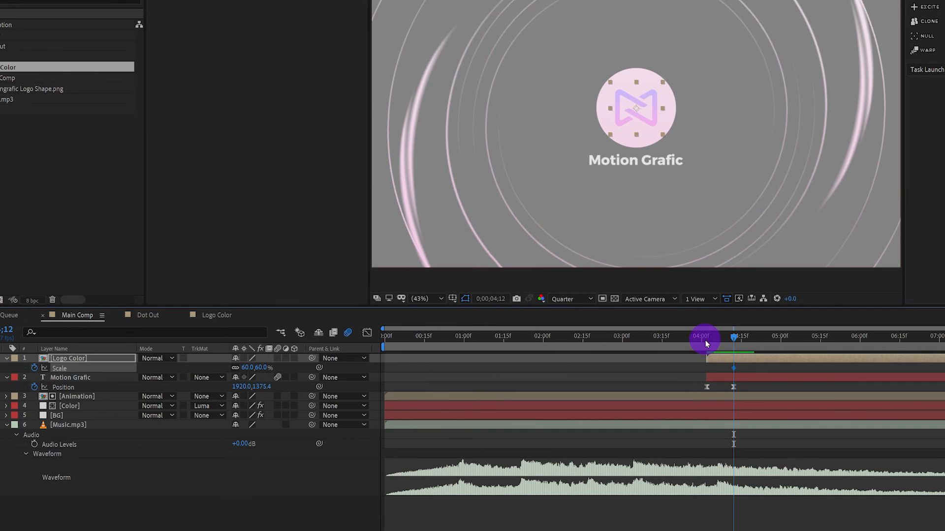
{"action": "left_click", "coordinate": [706, 340]}
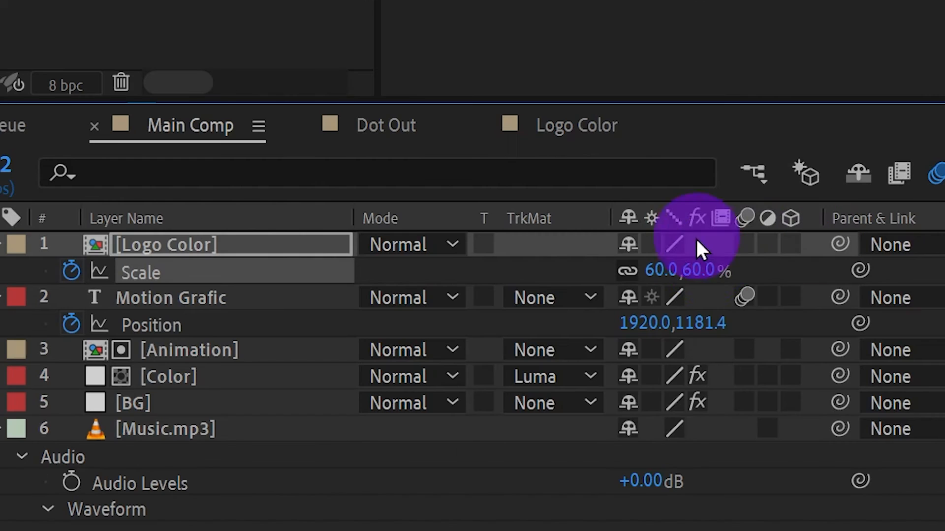
{"action": "left_click", "coordinate": [709, 270]}
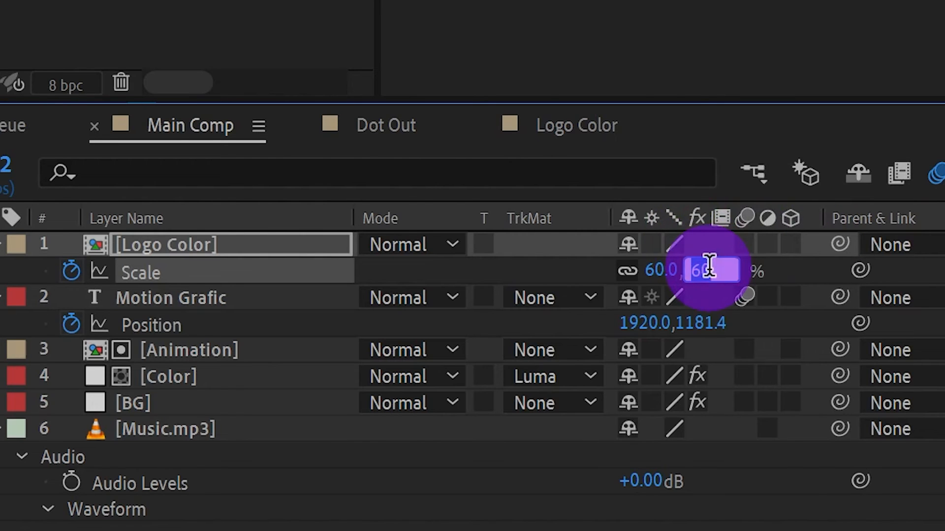
{"action": "type", "text": "0"}
{"action": "key", "text": "Return"}
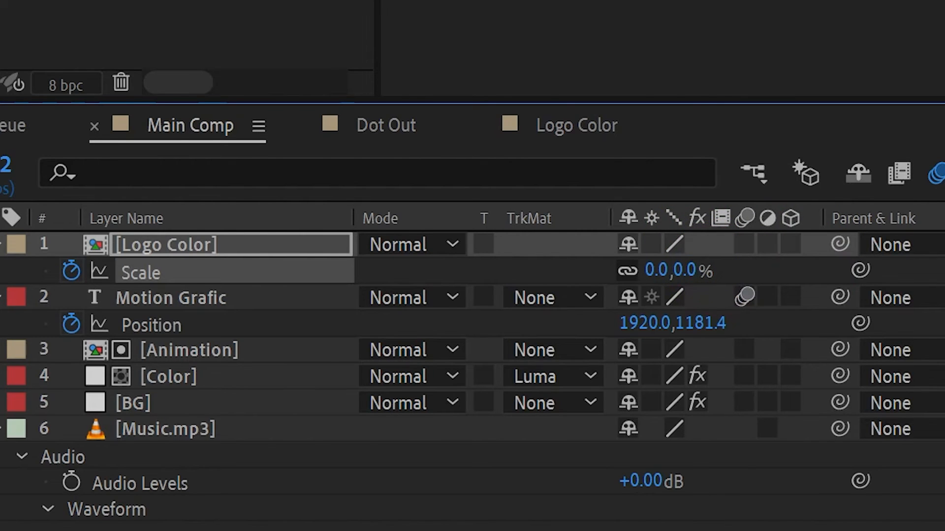
Keyframe the Logo Color layer's Rotation at 0° at 0;00;04;12 and -90° at 0;00;04;02
{"action": "left_click_drag", "start_coordinate": [763, 344], "coordinate": [764, 346]}
{"action": "key", "text": "r"}
{"action": "left_click", "coordinate": [130, 316]}
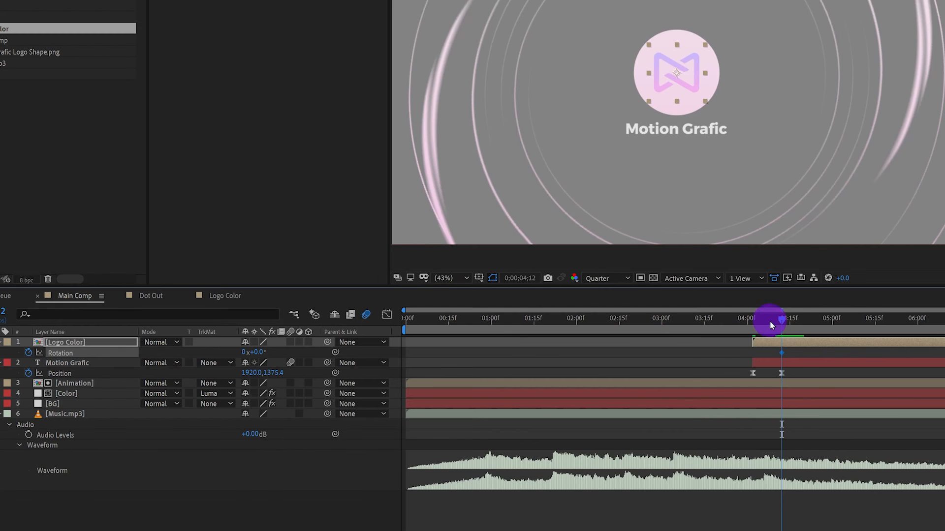
{"action": "left_click_drag", "start_coordinate": [772, 326], "coordinate": [758, 330]}
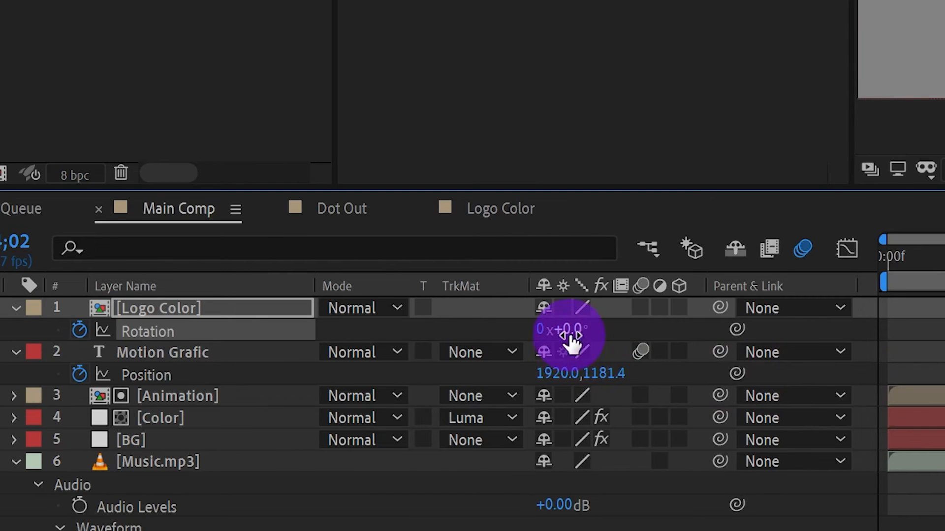
{"action": "left_click", "coordinate": [264, 353]}
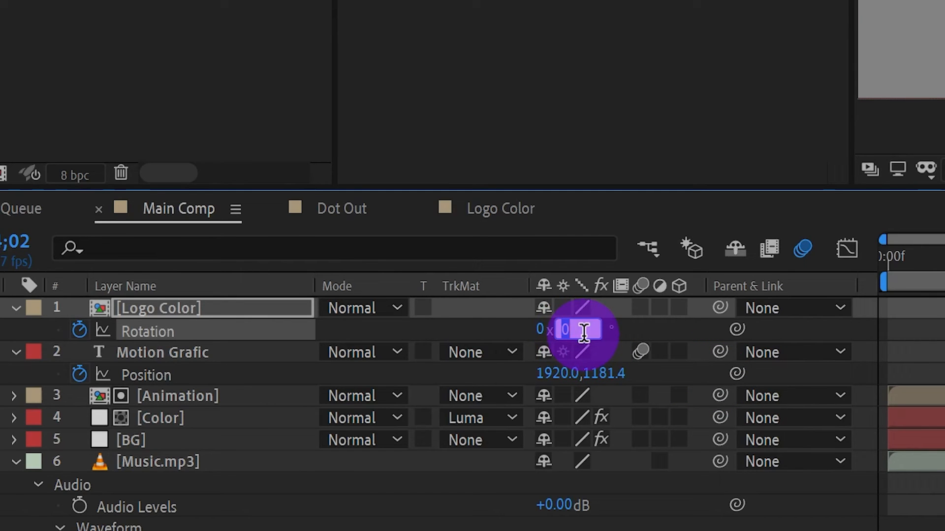
{"action": "type", "text": "-90"}
{"action": "key", "text": "Return"}
Reveal all of the Logo Color layer's keyframes and apply Easy Ease to its Scale and Rotation keyframes
{"action": "left_click_drag", "start_coordinate": [618, 406], "coordinate": [652, 424]}
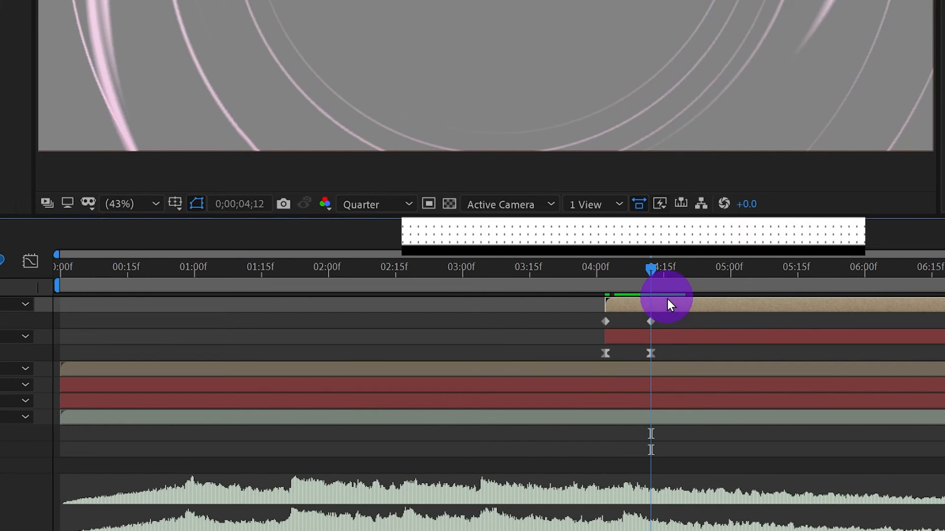
{"action": "key", "text": "u"}
{"action": "left_click_drag", "start_coordinate": [680, 321], "coordinate": [581, 346]}
{"action": "key", "text": "F9"}
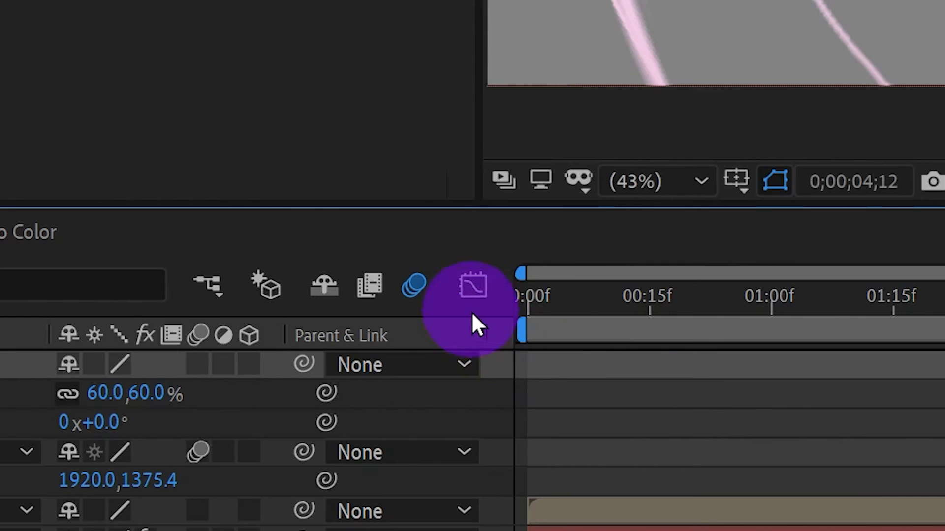
In the Graph Editor, pull the final keyframes' influence back towards the start so the logo's motion begins fast and eases out slowly
{"action": "left_click", "coordinate": [473, 288]}
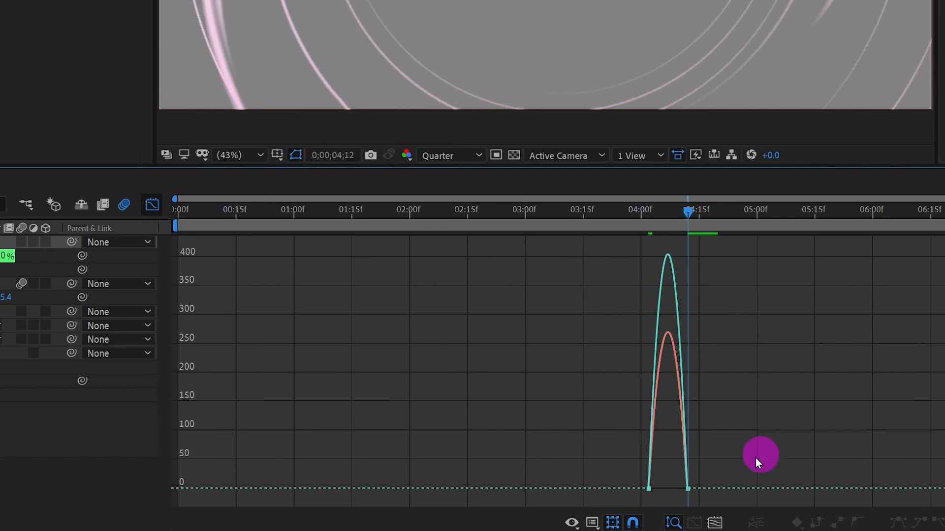
{"action": "left_click_drag", "start_coordinate": [802, 453], "coordinate": [630, 500]}
{"action": "left_click_drag", "start_coordinate": [679, 484], "coordinate": [659, 485]}
{"action": "left_click", "coordinate": [152, 204]}
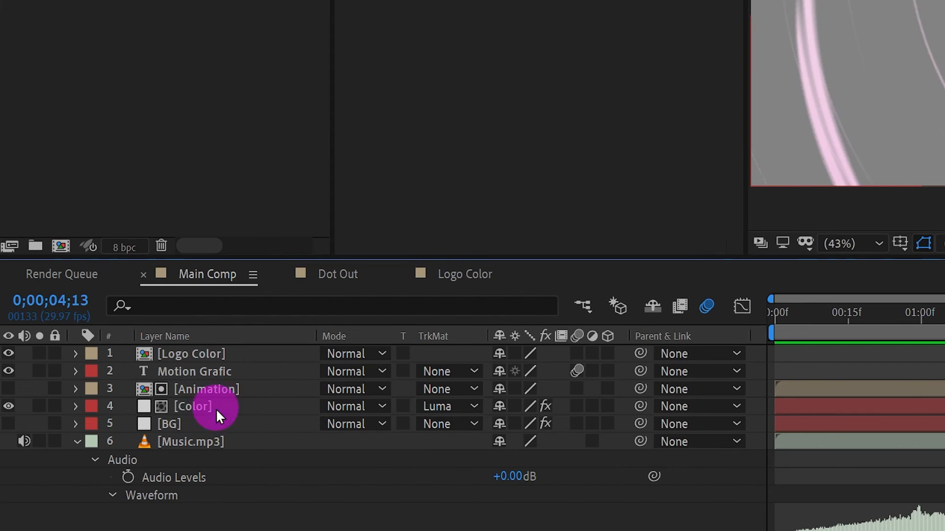
Pre-compose the Logo Color, Motion Grafic, Animation and Color layers into a composition named Animation Shadow, moving all attributes into it
{"action": "left_click", "coordinate": [215, 408]}
{"action": "left_click", "coordinate": [214, 353], "text": "shift"}
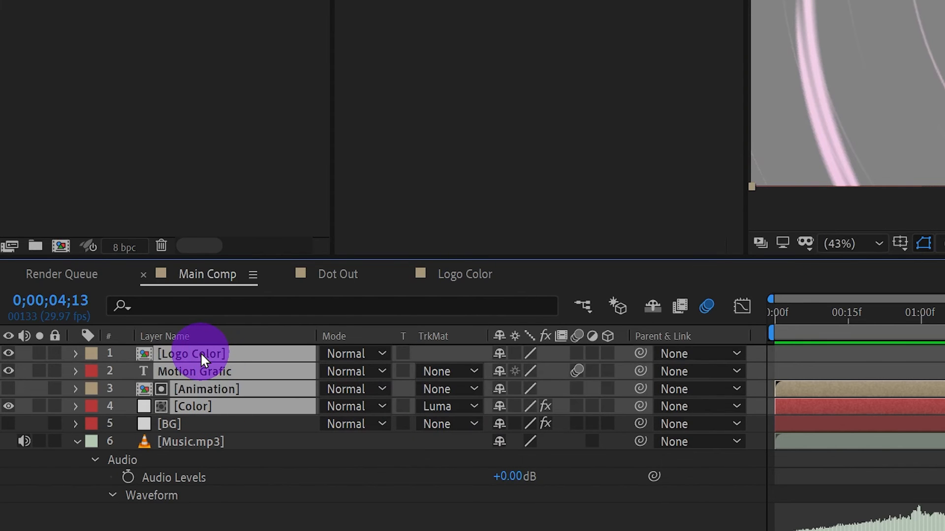
{"action": "right_click", "coordinate": [201, 355]}
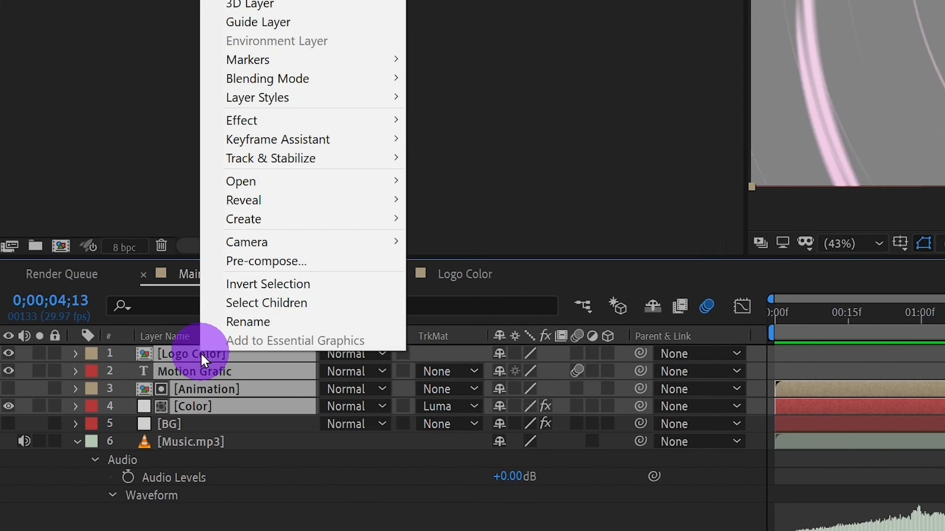
{"action": "left_click", "coordinate": [285, 261]}
{"action": "type", "text": "Animation Shadow"}
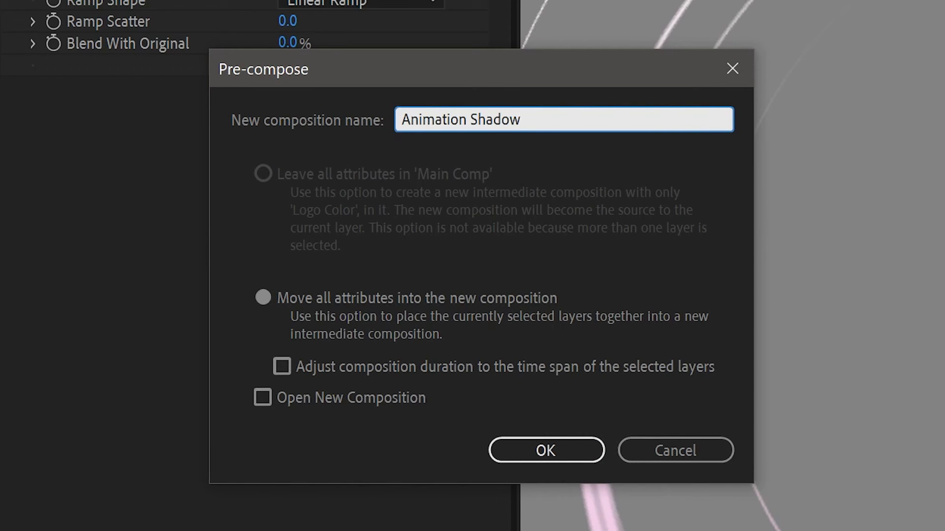
{"action": "left_click", "coordinate": [558, 451]}
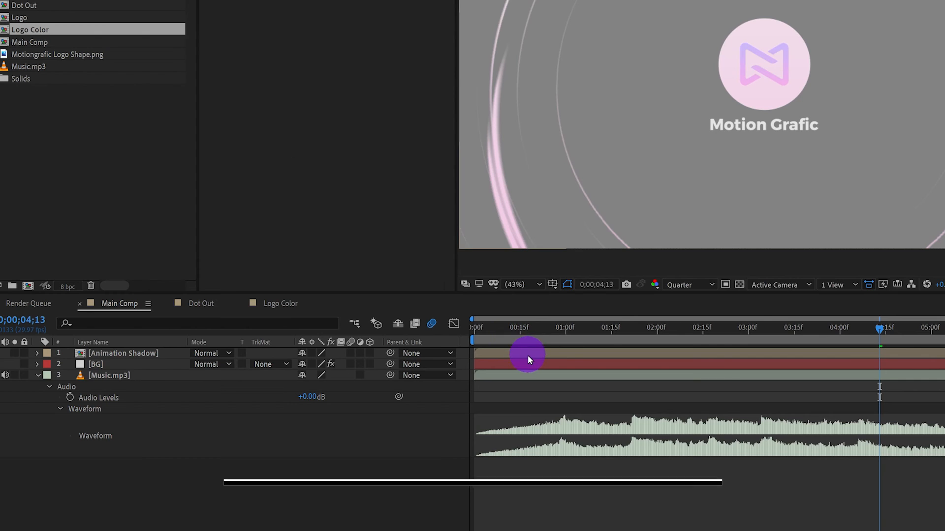
Duplicate the Animation Shadow layer twice and turn on the BG layer's visibility
{"action": "left_click", "coordinate": [528, 355]}
{"action": "key", "text": "ctrl+d"}
{"action": "key", "text": "ctrl+d"}
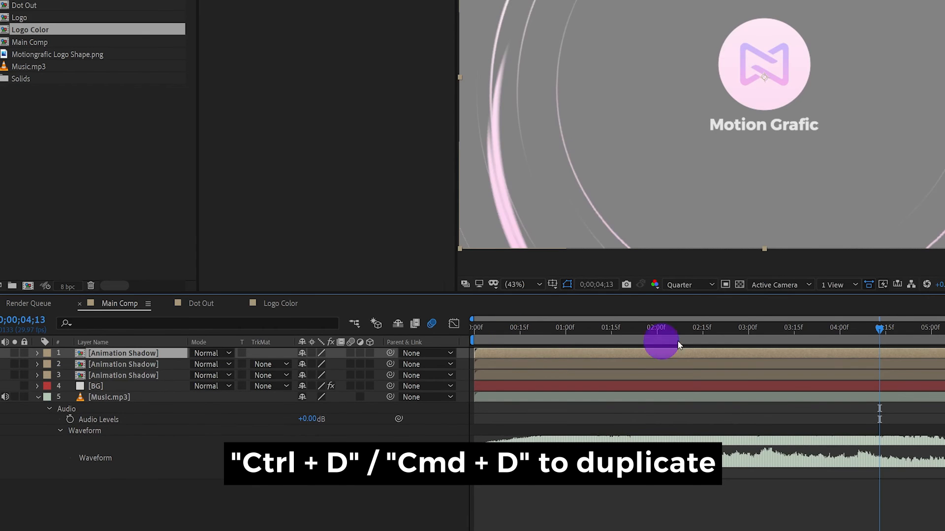
{"action": "left_click", "coordinate": [5, 387]}
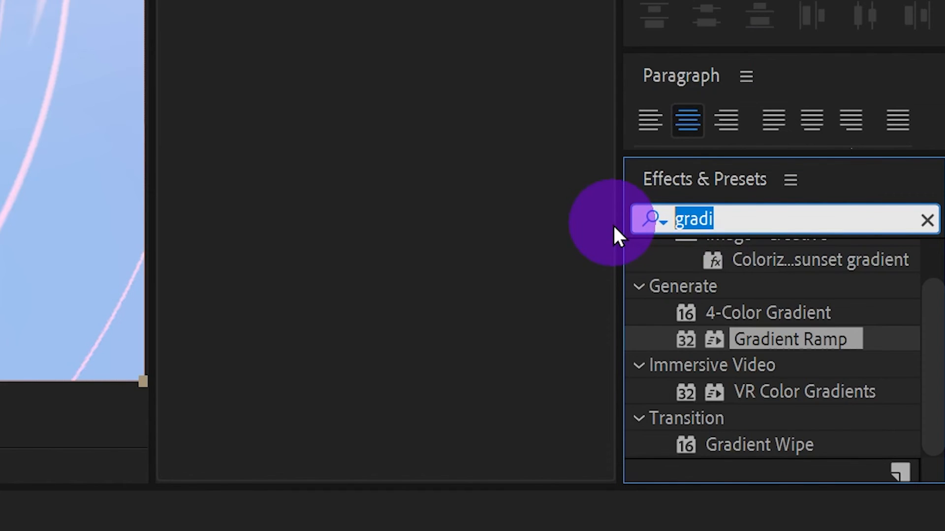
Search the effects for Drop Shadow and apply it to the lowest Animation Shadow layer
{"action": "type", "text": "drop"}
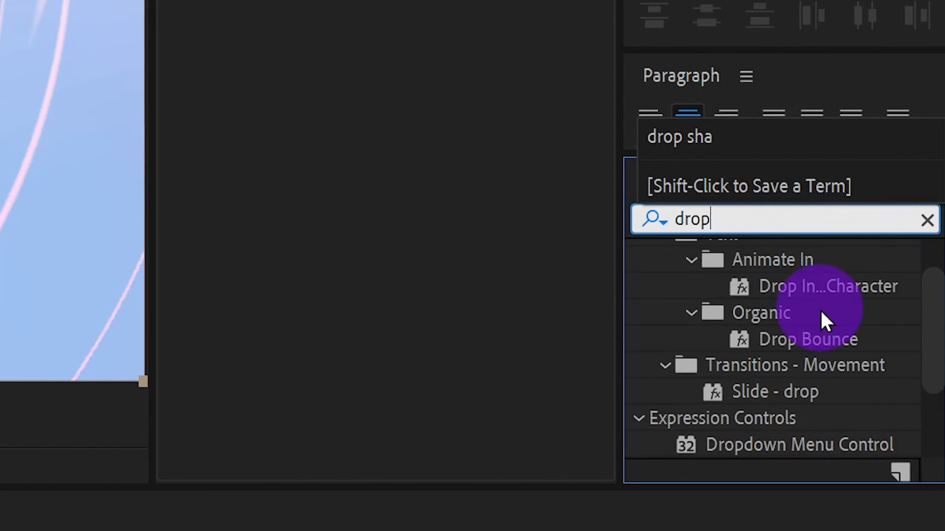
{"action": "type", "text": " sh"}
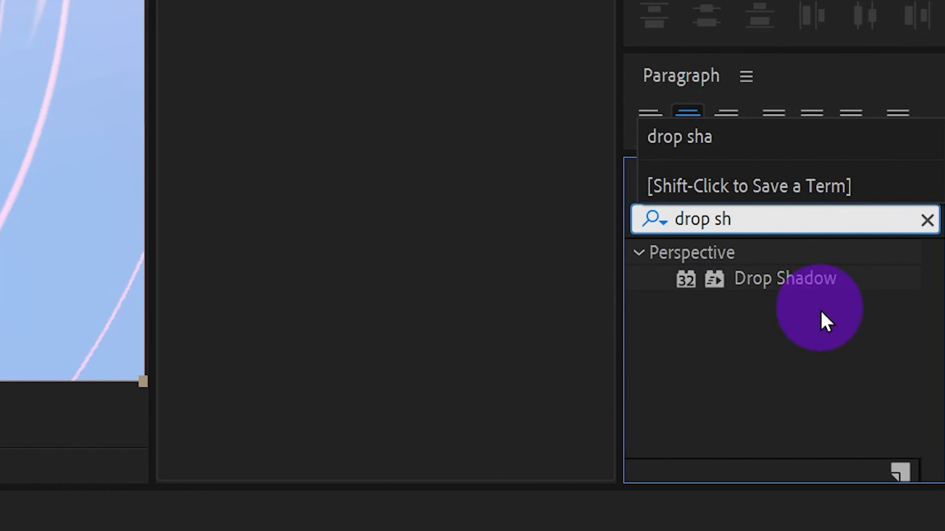
{"action": "left_click", "coordinate": [801, 282]}
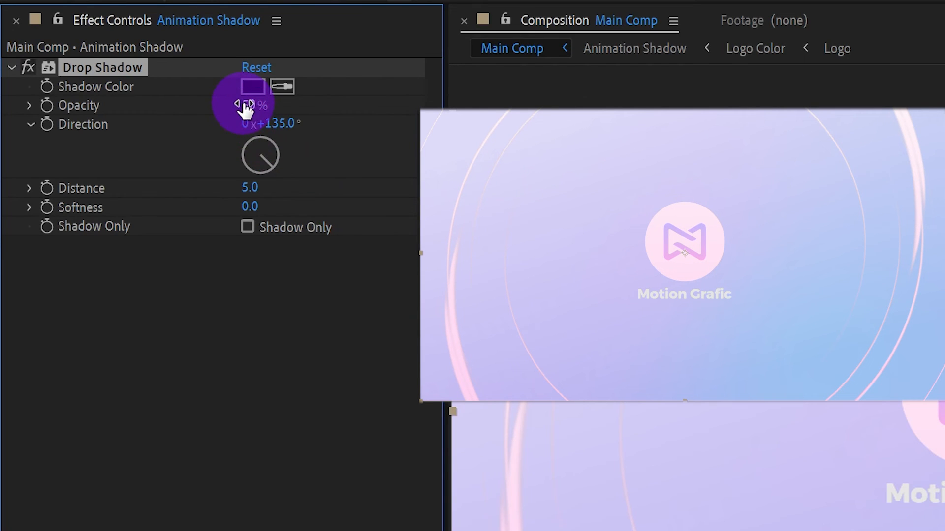
Set the Drop Shadow effect's Opacity to 25%, Distance to 90 and Softness to 260
{"action": "left_click", "coordinate": [246, 105]}
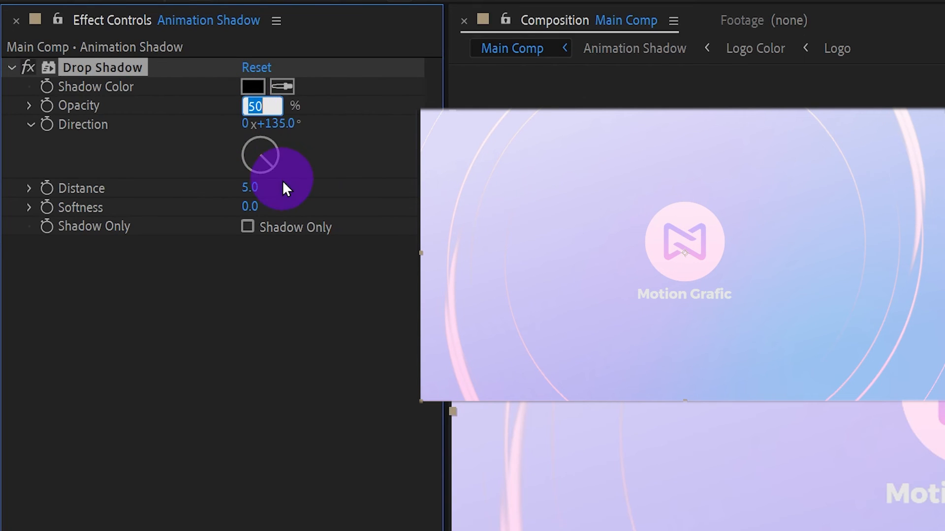
{"action": "type", "text": "25"}
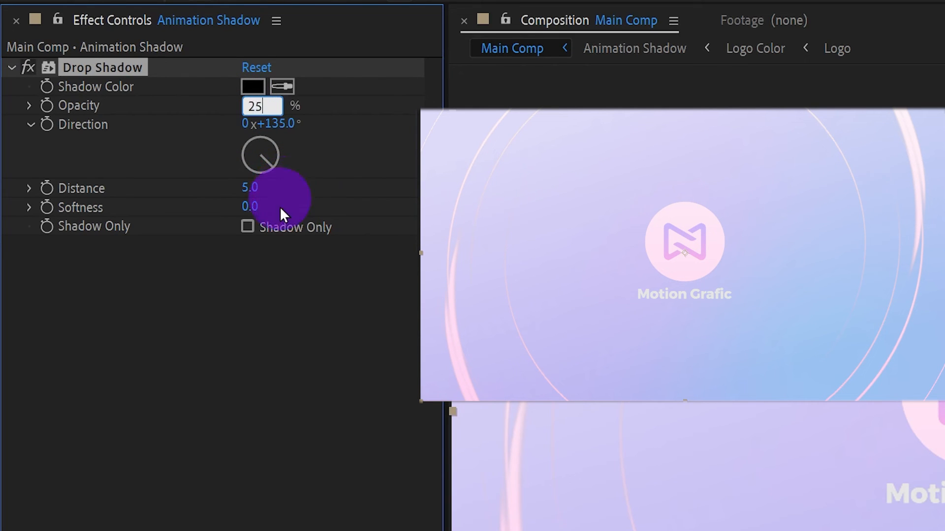
{"action": "left_click", "coordinate": [283, 264]}
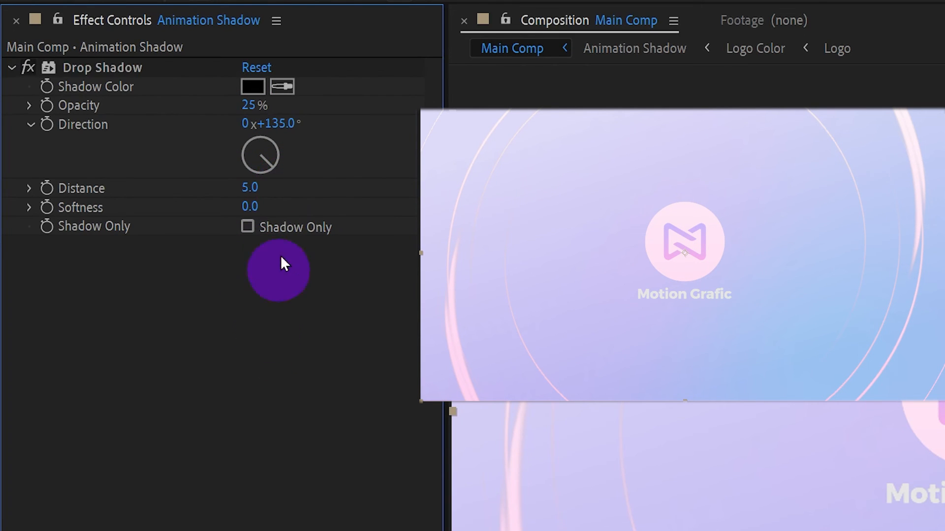
{"action": "left_click", "coordinate": [251, 189]}
{"action": "type", "text": "90"}
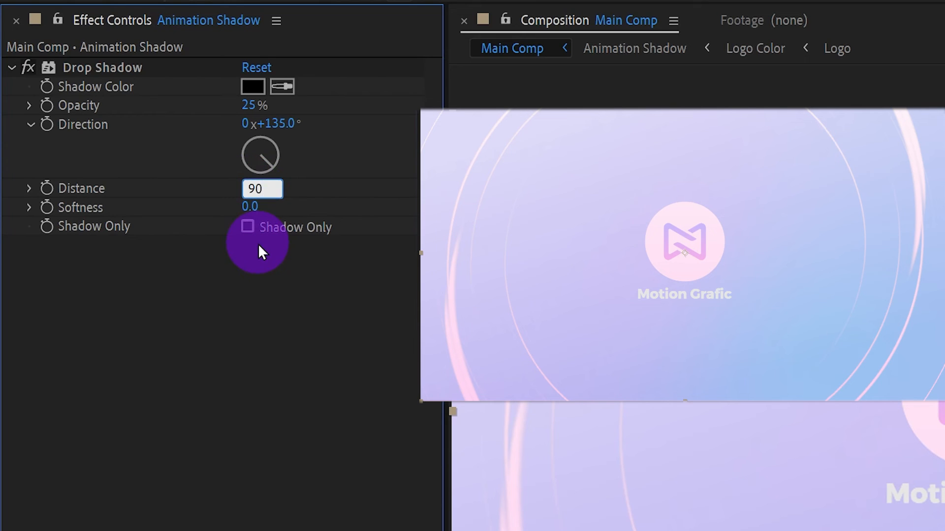
{"action": "key", "text": "Return"}
{"action": "left_click", "coordinate": [252, 211]}
{"action": "type", "text": "260"}
{"action": "key", "text": "Return"}
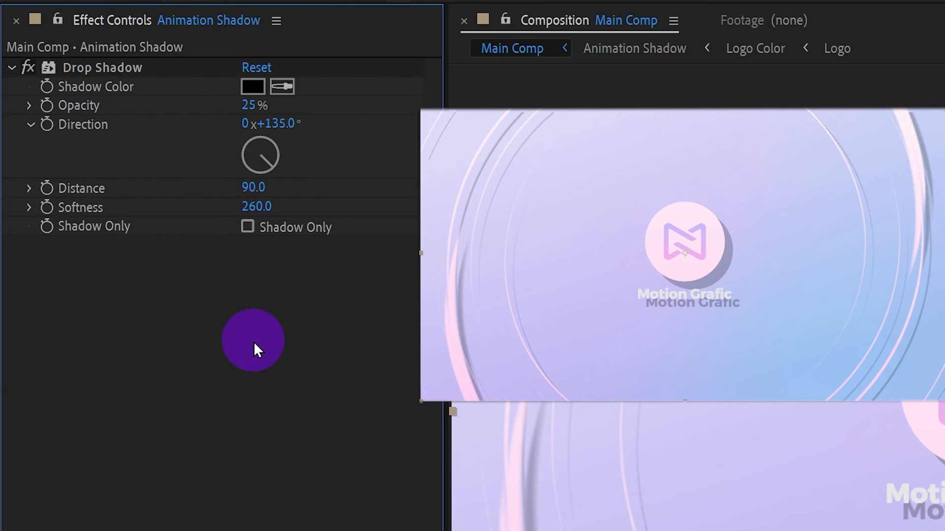
Duplicate the Drop Shadow effect and change the copy's shadow colour to white (FFFFFF)
{"action": "left_click", "coordinate": [123, 68]}
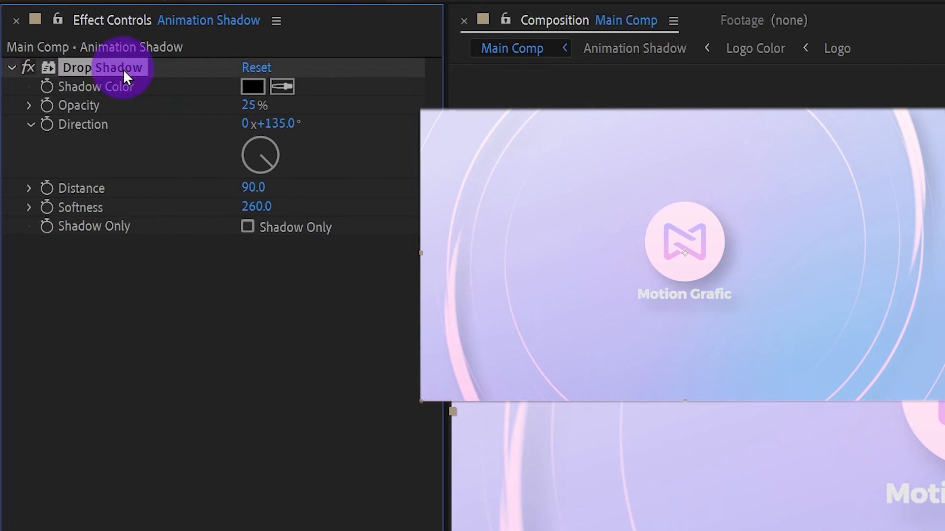
{"action": "key", "text": "ctrl+d"}
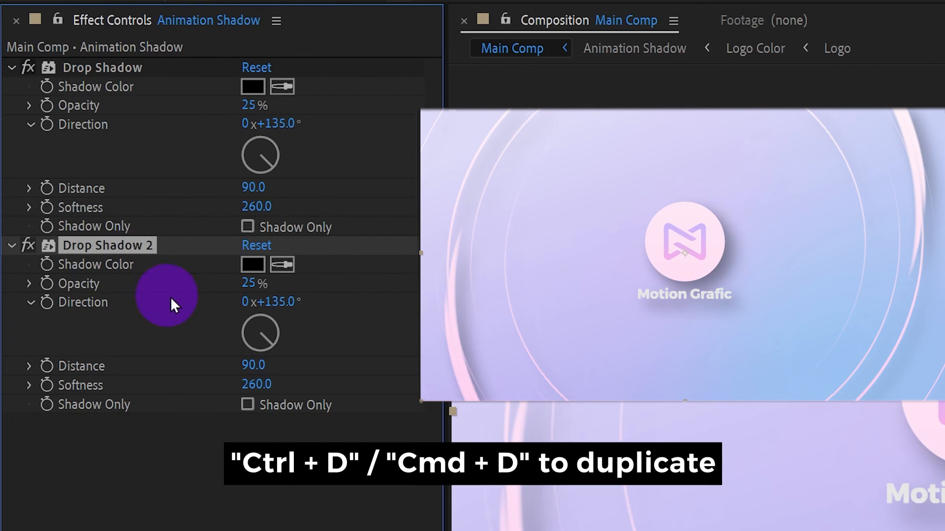
{"action": "left_click", "coordinate": [253, 264]}
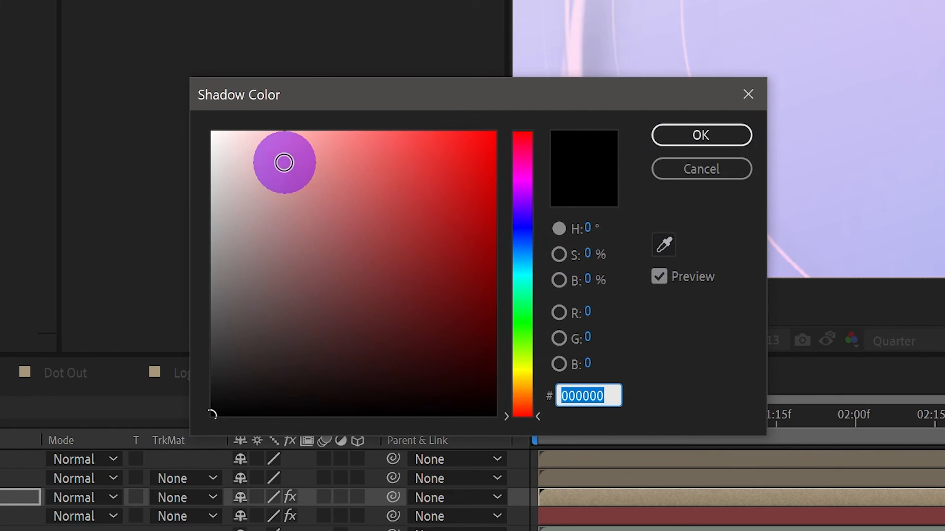
{"action": "left_click_drag", "start_coordinate": [284, 158], "coordinate": [184, 116]}
{"action": "left_click", "coordinate": [689, 136]}
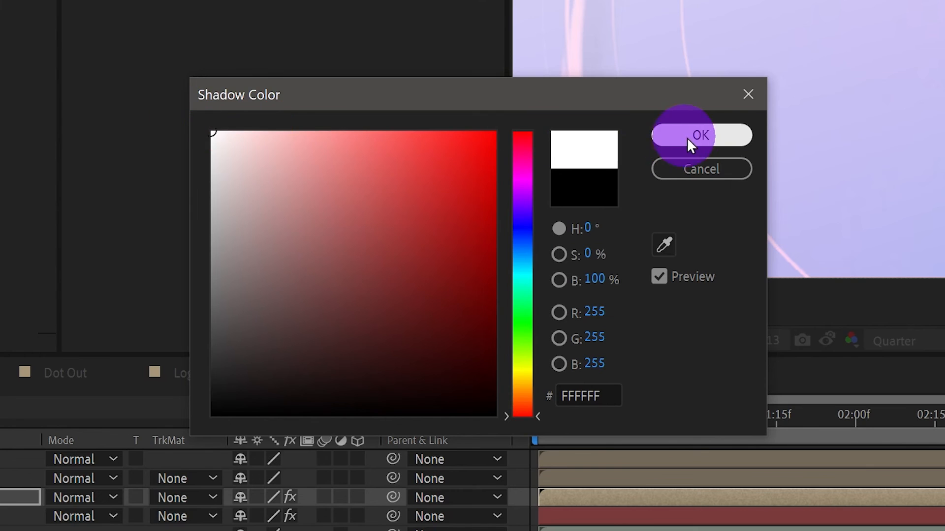
Set the white Drop Shadow 2's Opacity to 100% and its Direction to -45°
{"action": "left_click", "coordinate": [250, 284]}
{"action": "type", "text": "100"}
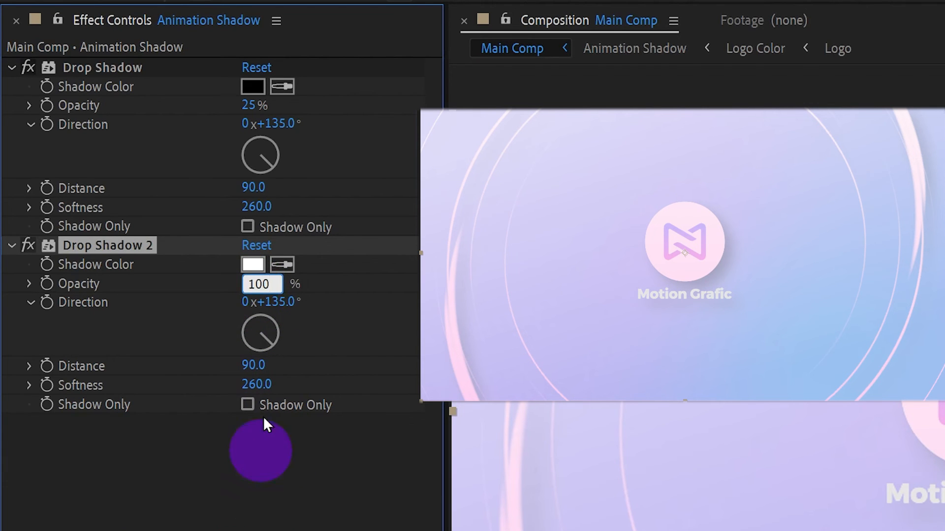
{"action": "left_click", "coordinate": [271, 302]}
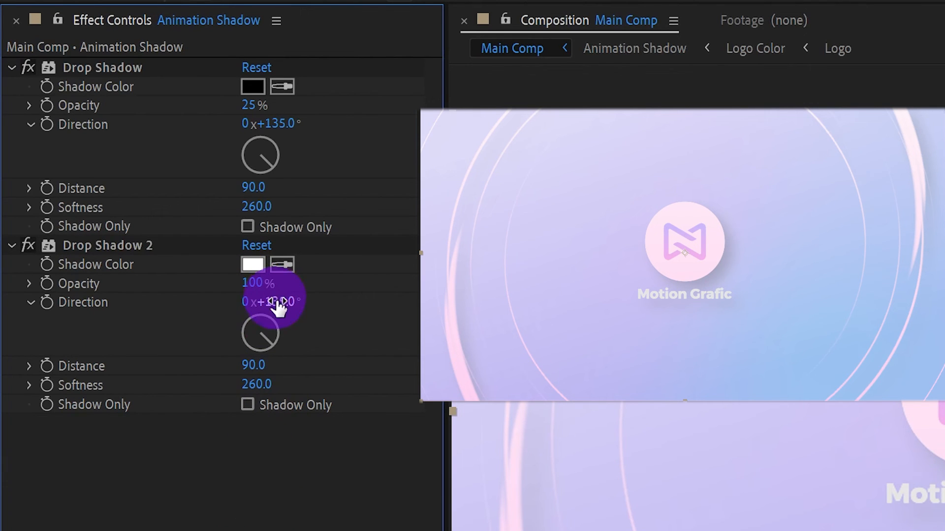
{"action": "type", "text": "5"}
{"action": "key", "text": "Return"}
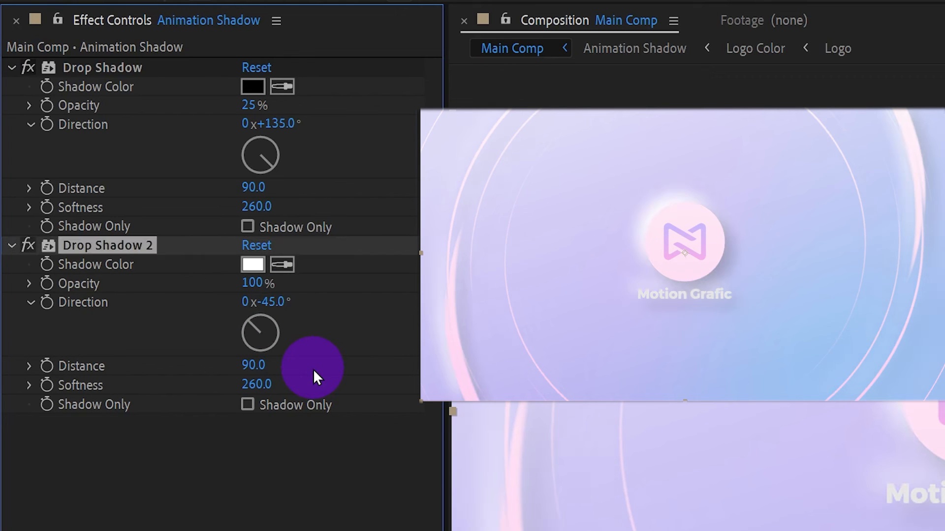
Copy both Drop Shadow effects and paste them onto the middle Animation Shadow layer
{"action": "left_click", "coordinate": [113, 72]}
{"action": "left_click", "coordinate": [113, 246], "text": "ctrl"}
{"action": "key", "text": "ctrl+c"}
{"action": "left_click", "coordinate": [137, 443]}
{"action": "key", "text": "ctrl+v"}
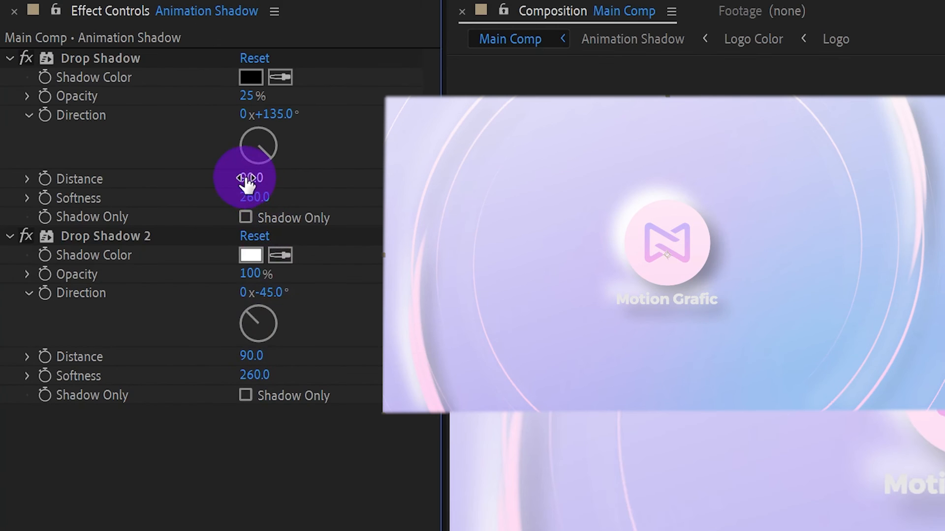
On the middle Animation Shadow layer, set the black Drop Shadow's Distance to 60 and Softness to 130
{"action": "left_click", "coordinate": [303, 80]}
{"action": "type", "text": "60"}
{"action": "key", "text": "Return"}
{"action": "left_click", "coordinate": [254, 198]}
{"action": "type", "text": "3"}
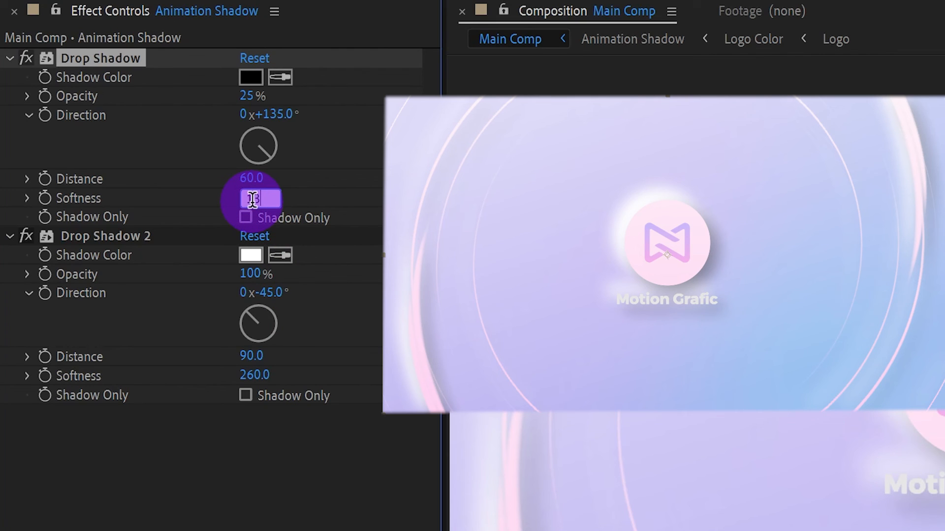
{"action": "type", "text": "0"}
{"action": "key", "text": "Return"}
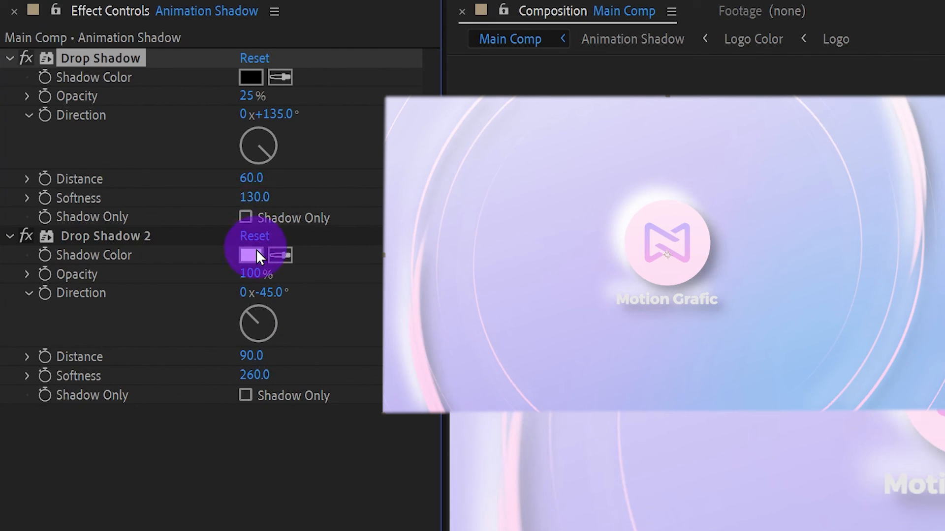
Set the middle layer's white Drop Shadow 2 to a Distance of 60 and a Softness of 130
{"action": "left_click", "coordinate": [251, 356]}
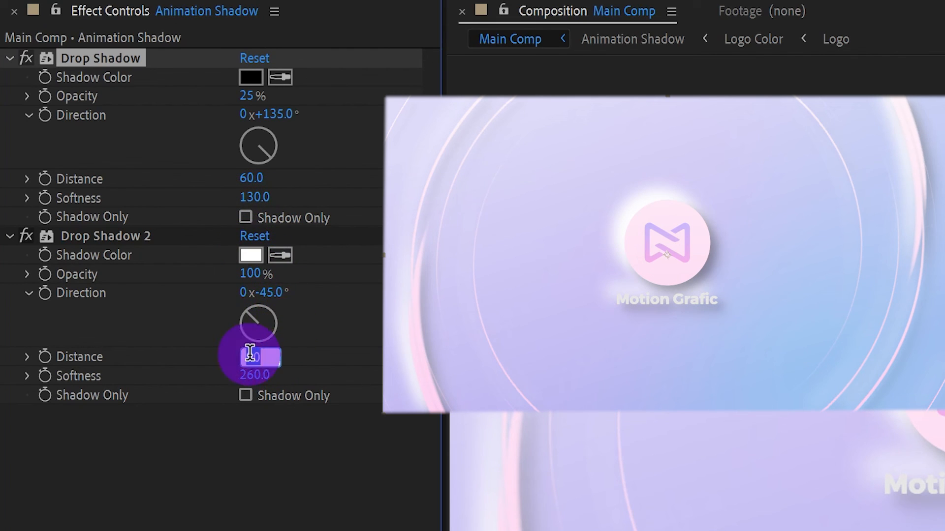
{"action": "type", "text": "60"}
{"action": "left_click", "coordinate": [254, 502]}
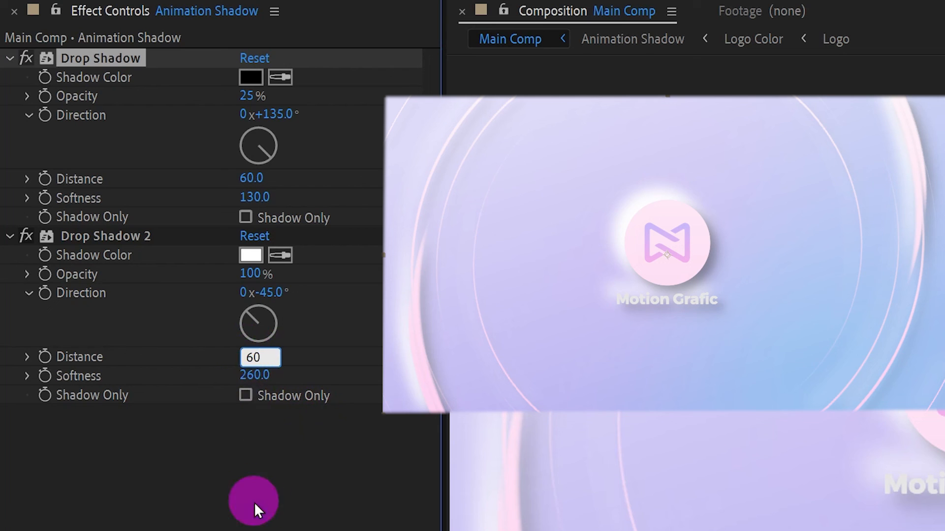
{"action": "left_click", "coordinate": [252, 368]}
{"action": "type", "text": "130"}
{"action": "key", "text": "Return"}
Paste the copied Drop Shadow effects onto the top Animation Shadow layer
{"action": "left_click", "coordinate": [565, 350]}
{"action": "left_click", "coordinate": [126, 444]}
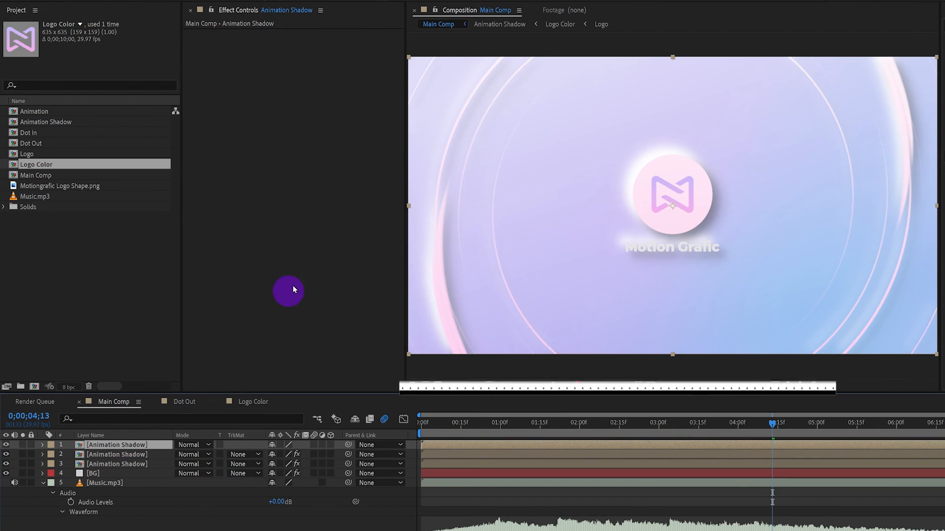
{"action": "key", "text": "ctrl+v"}
Set Distance to 25 and Softness to 86 for both Drop Shadow effects on the top layer together
{"action": "left_click", "coordinate": [310, 93]}
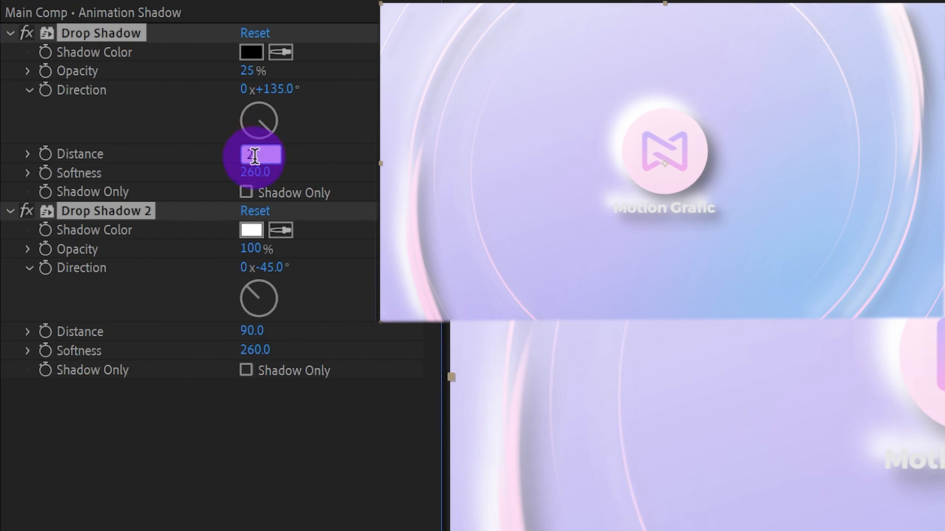
{"action": "type", "text": "25"}
{"action": "key", "text": "Return"}
{"action": "left_click", "coordinate": [258, 173]}
{"action": "type", "text": "86"}
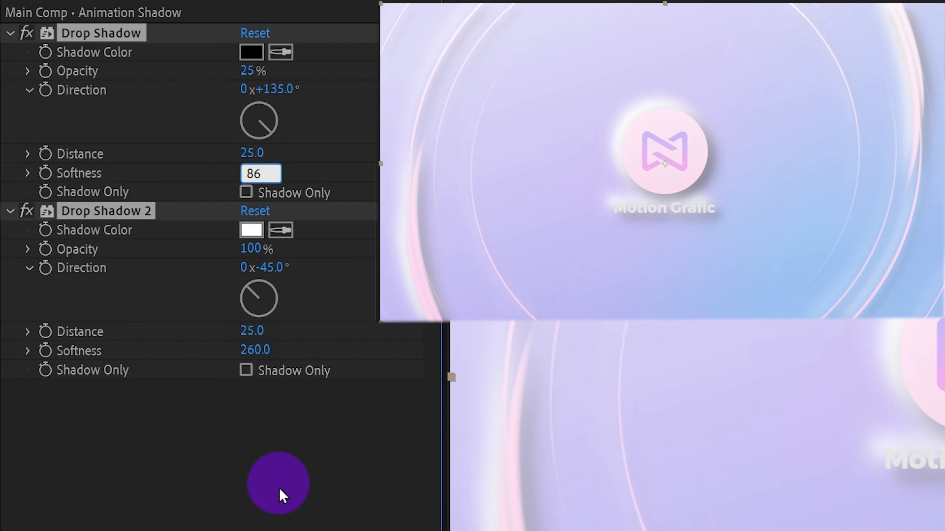
{"action": "left_click", "coordinate": [279, 494]}
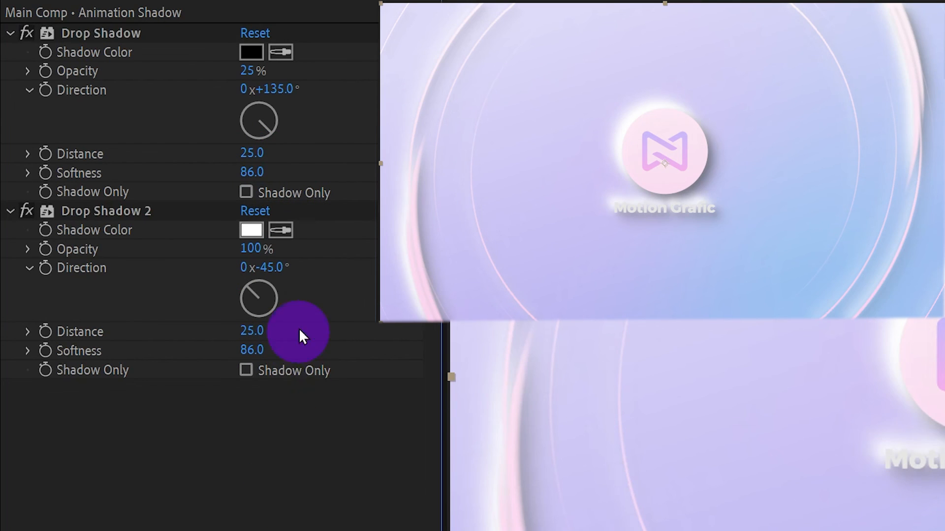
Set only the top layer's white Drop Shadow 2 to a Distance of 10 and a Softness of 75
{"action": "left_click", "coordinate": [256, 332]}
{"action": "type", "text": "10"}
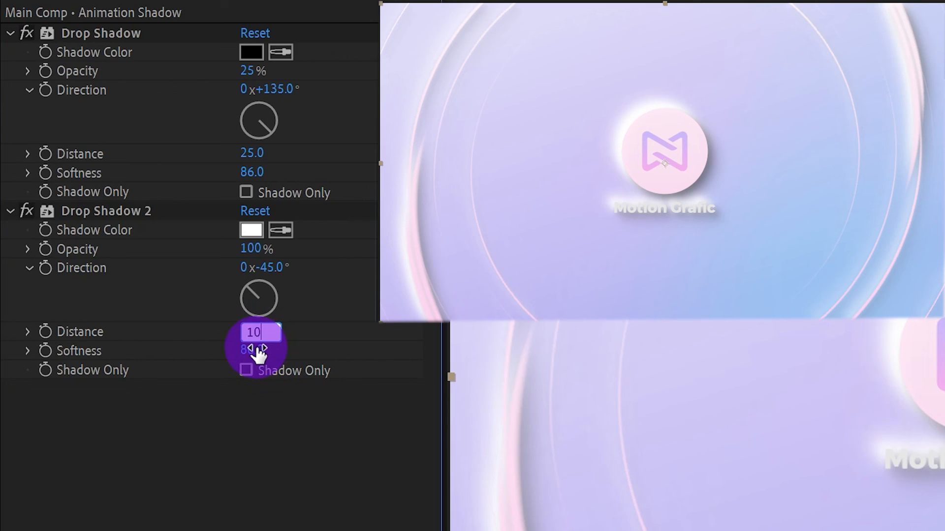
{"action": "left_click", "coordinate": [253, 350]}
{"action": "type", "text": "7"}
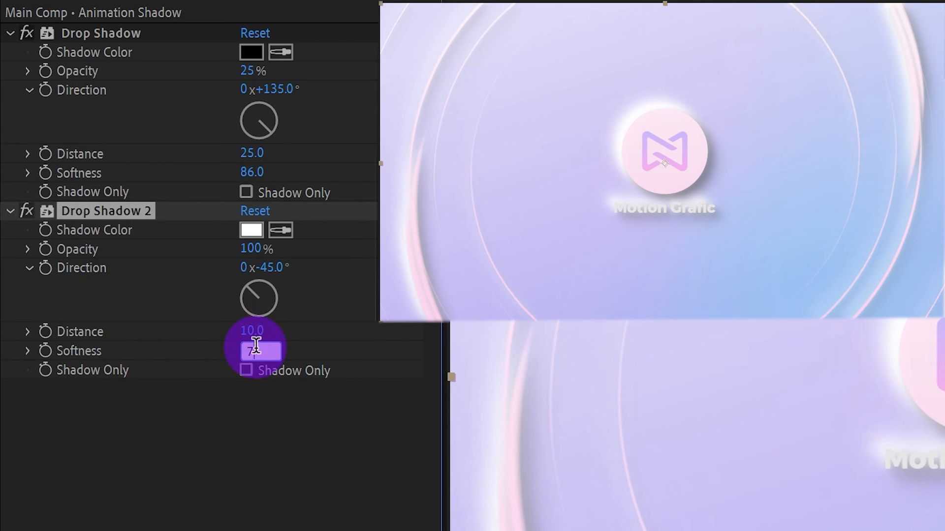
{"action": "type", "text": "5"}
{"action": "left_click", "coordinate": [256, 519]}
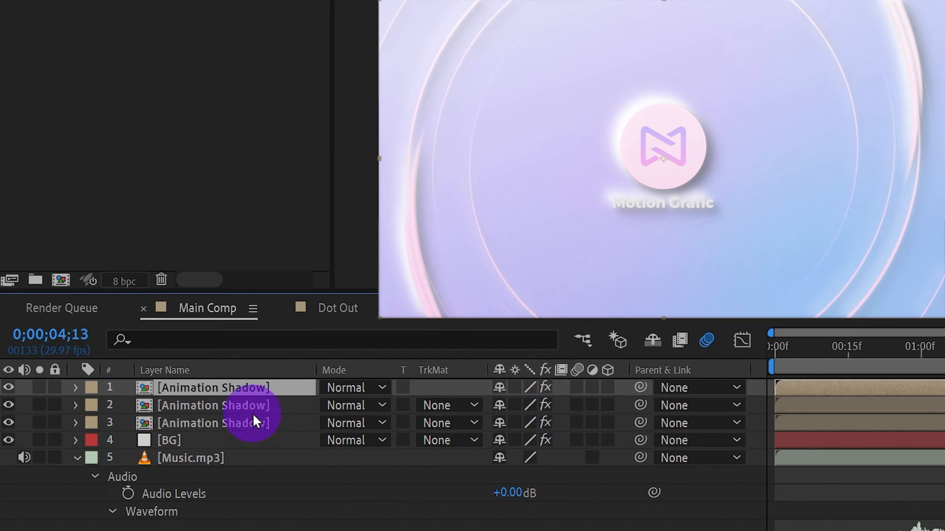
Reveal the middle Animation Shadow layer's Opacity and set it to 25%
{"action": "left_click", "coordinate": [249, 411]}
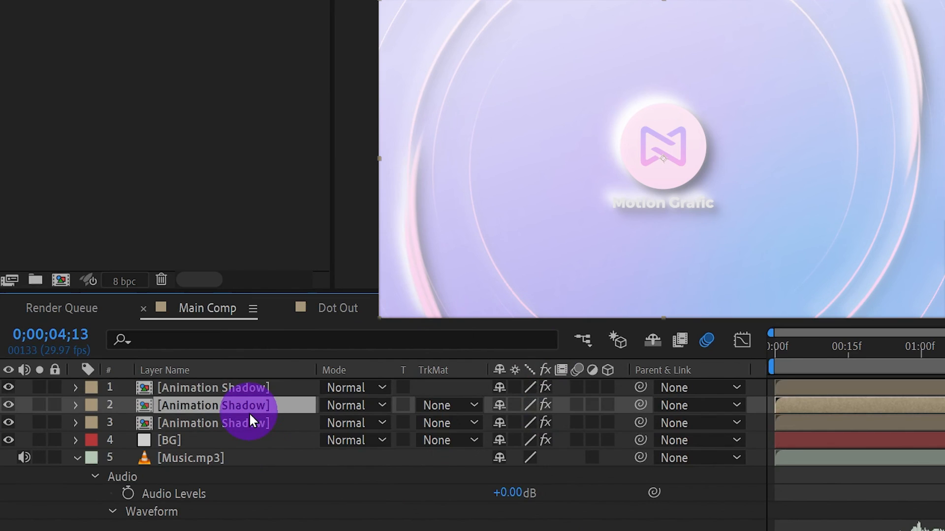
{"action": "key", "text": "t"}
{"action": "left_click", "coordinate": [499, 422]}
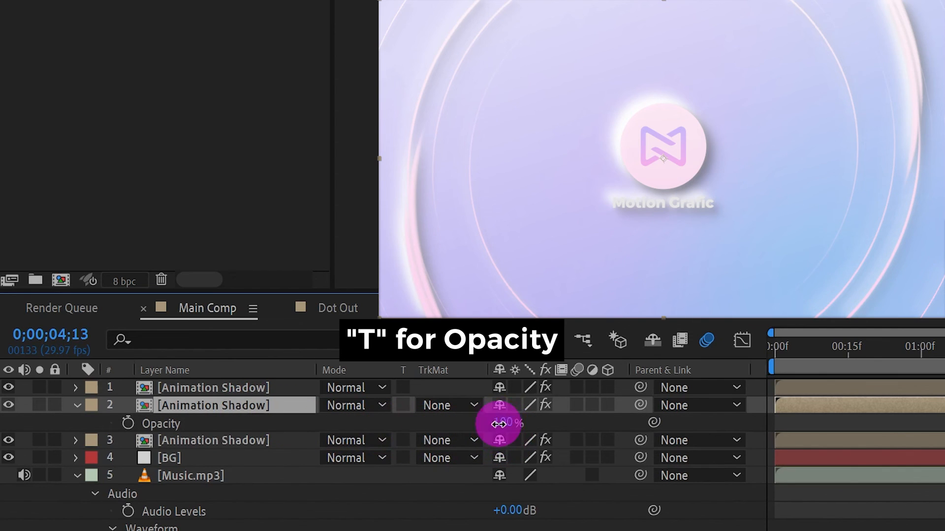
{"action": "type", "text": "25"}
{"action": "left_click", "coordinate": [384, 492]}
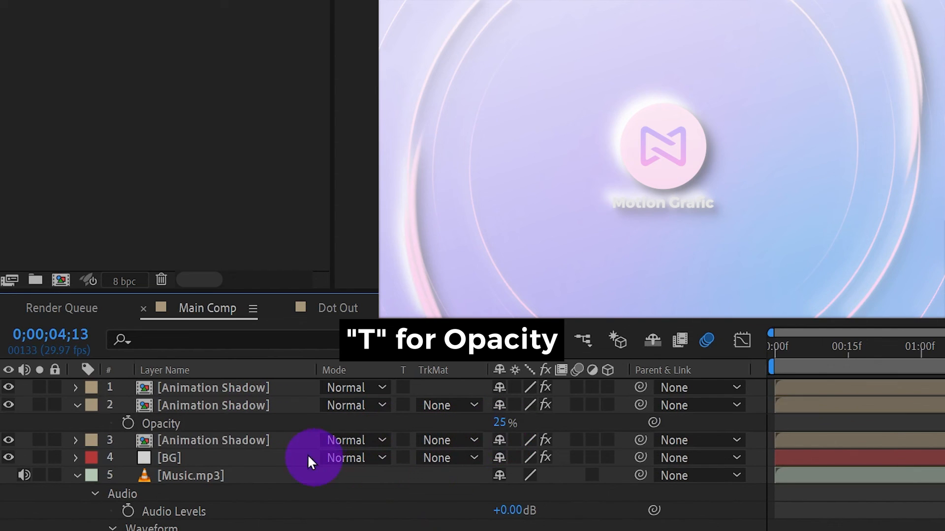
Reveal the lowest Animation Shadow layer's Opacity and lower it
{"action": "left_click", "coordinate": [244, 438]}
{"action": "key", "text": "t"}
{"action": "left_click", "coordinate": [500, 458]}
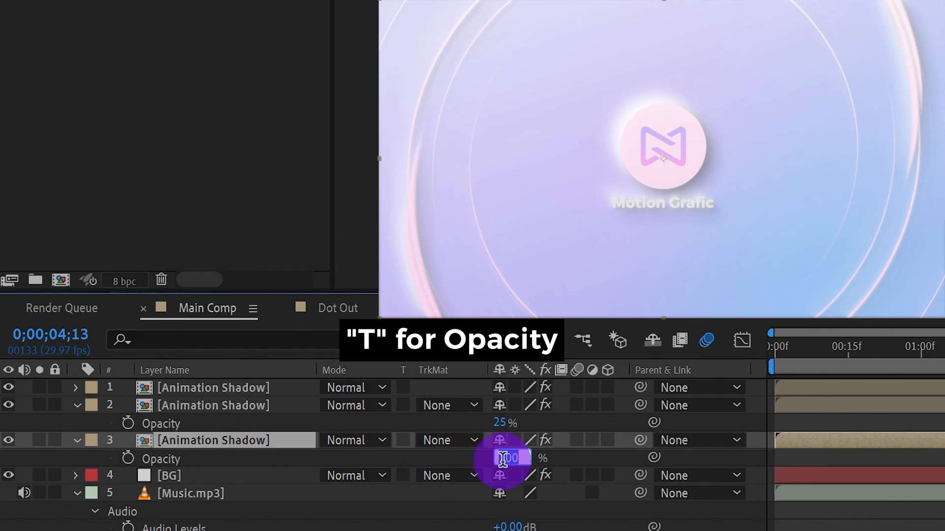
{"action": "type", "text": "3"}
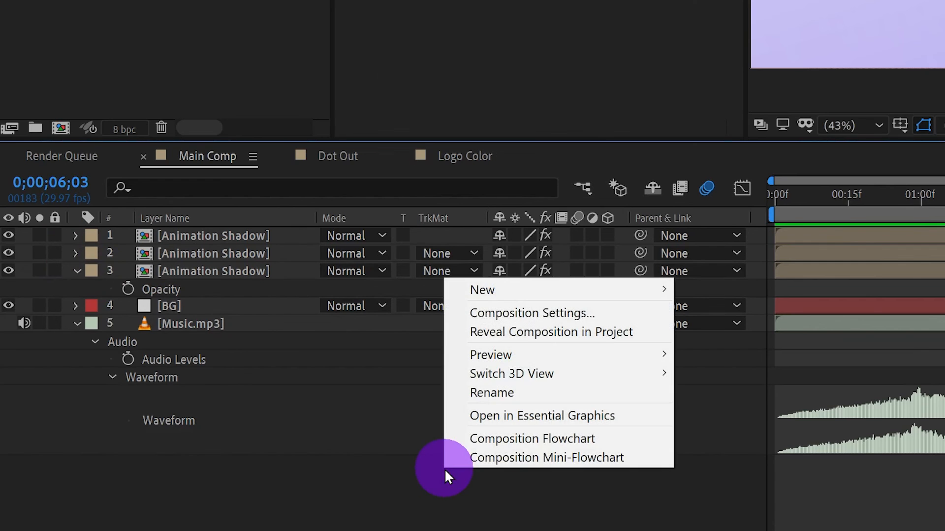
Add a new adjustment layer to Main Comp and rename it CC
{"action": "mouse_move", "coordinate": [570, 284]}
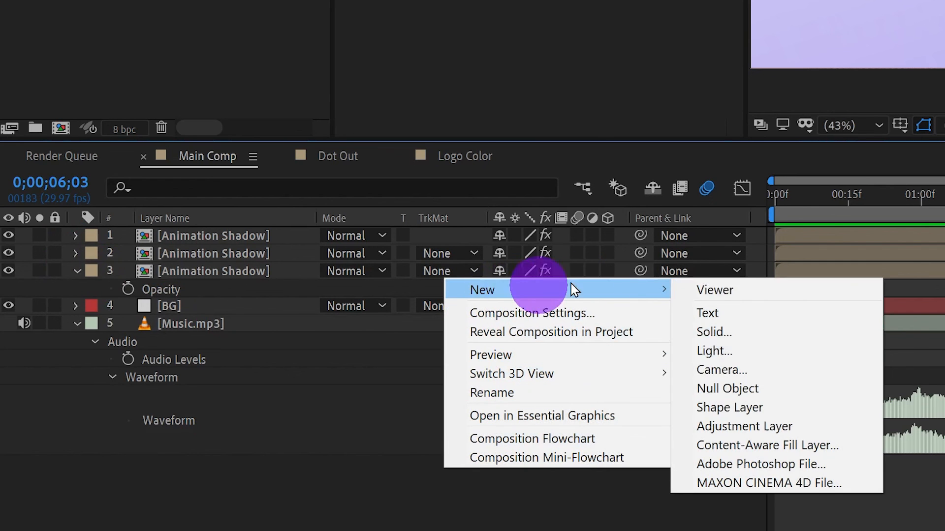
{"action": "left_click", "coordinate": [798, 429]}
{"action": "key", "text": "Return"}
{"action": "type", "text": "CC"}
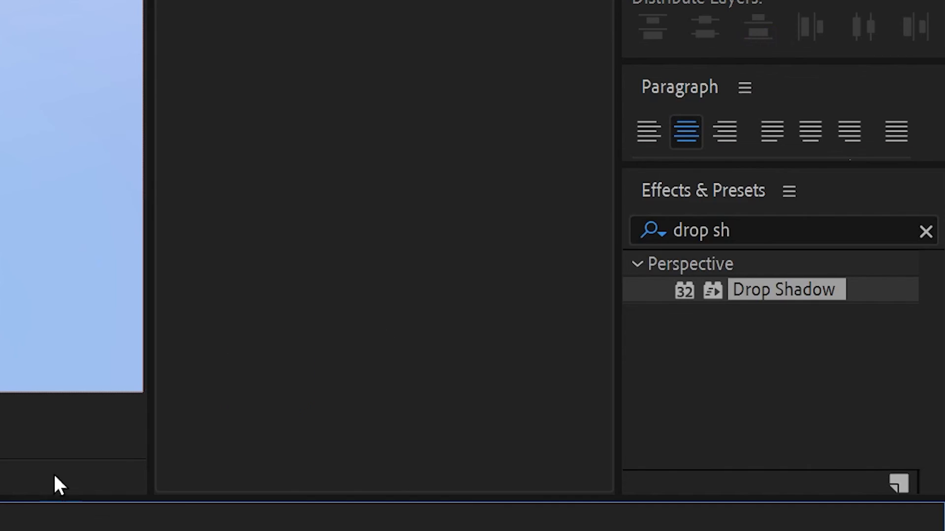
Find the Photo Filter effect and apply it to the CC adjustment layer
{"action": "left_click_drag", "start_coordinate": [753, 230], "coordinate": [671, 231]}
{"action": "type", "text": "photo"}
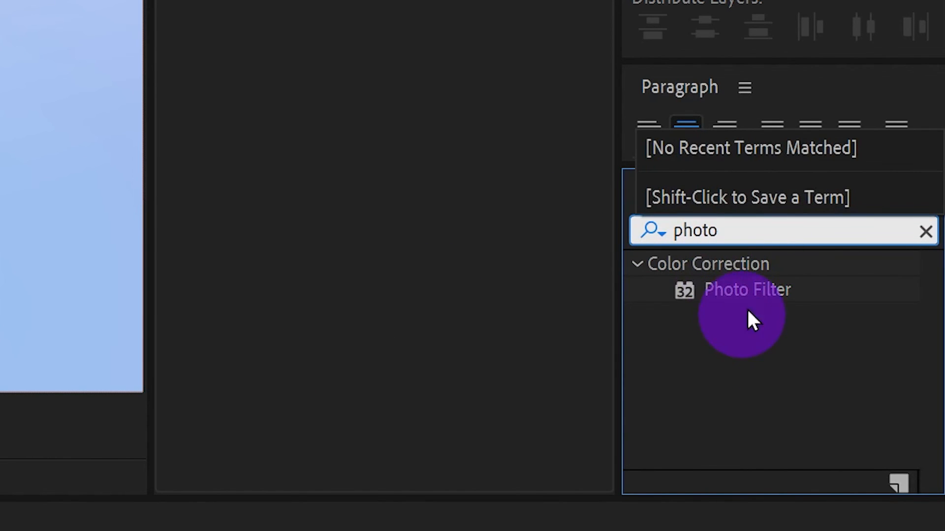
{"action": "left_click", "coordinate": [767, 295]}
{"action": "left_click_drag", "start_coordinate": [765, 288], "coordinate": [779, 445]}
Set the Photo Filter to Cooling Filter (82) with a Density of 10%
{"action": "left_click", "coordinate": [306, 87]}
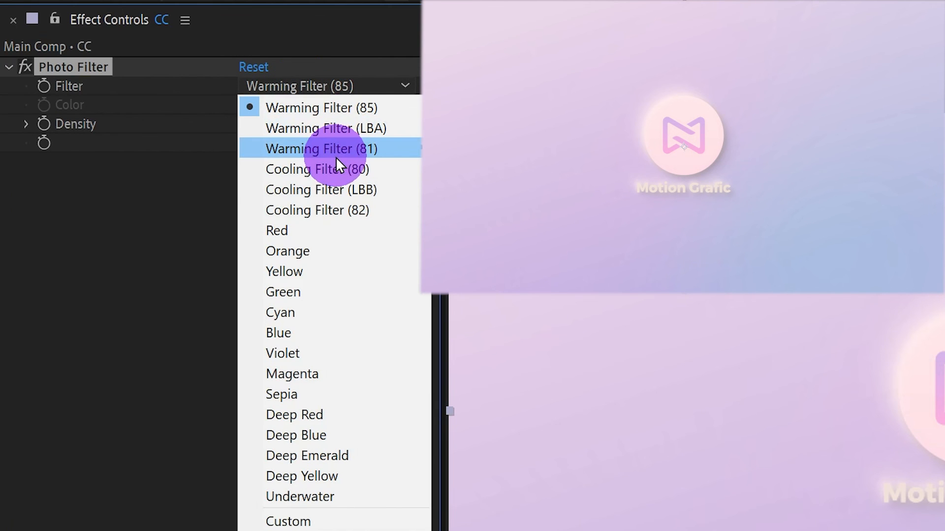
{"action": "left_click", "coordinate": [340, 210]}
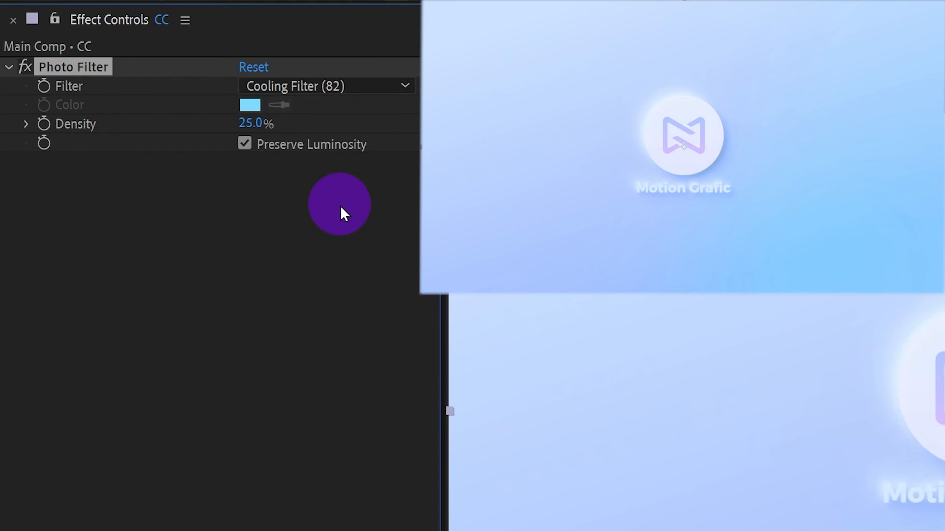
{"action": "left_click", "coordinate": [251, 123]}
{"action": "type", "text": "10"}
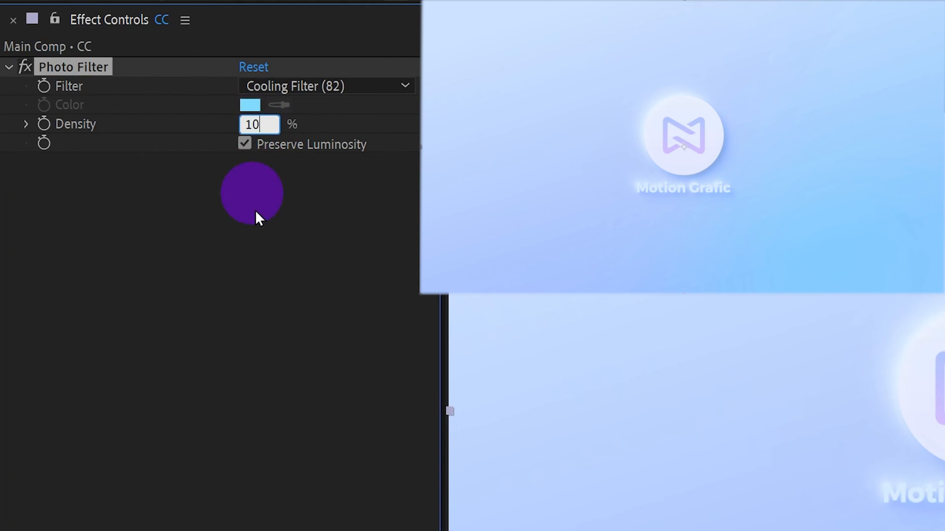
{"action": "left_click", "coordinate": [259, 290]}
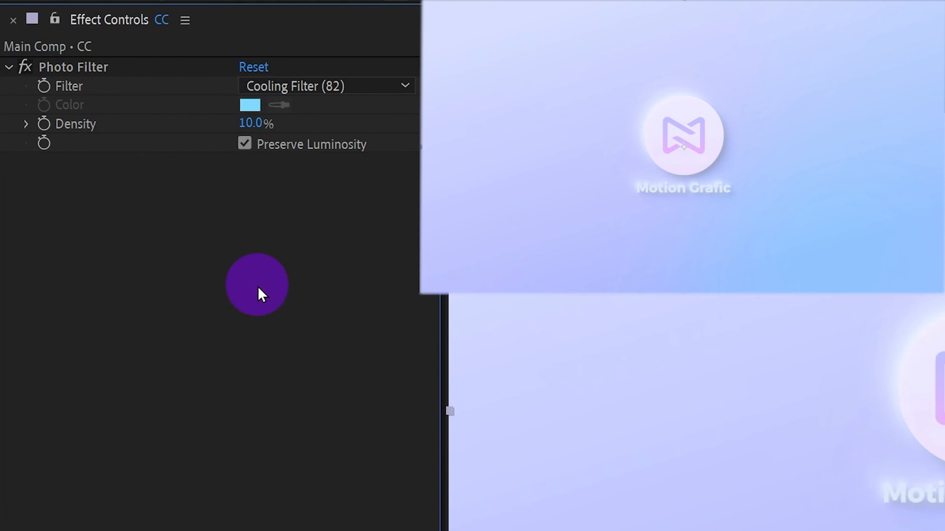
Duplicate the Photo Filter effect on the CC layer and set the copy's Filter to Custom
{"action": "left_click", "coordinate": [96, 74]}
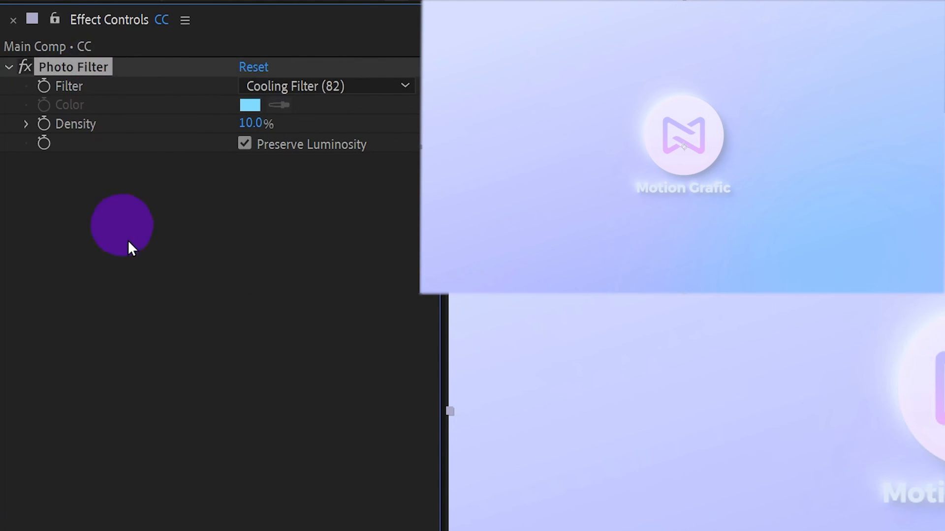
{"action": "key", "text": "ctrl+d"}
{"action": "left_click", "coordinate": [306, 181]}
{"action": "scroll", "coordinate": [338, 482], "scroll_direction": "down", "scroll_amount": 3}
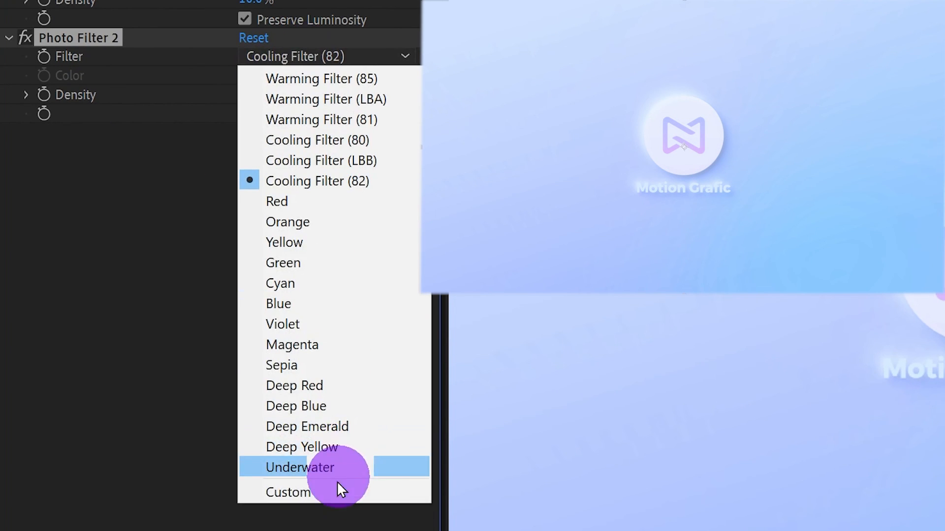
{"action": "left_click", "coordinate": [337, 489]}
Set the second Photo Filter's custom color to pure red and edit its Density
{"action": "left_click", "coordinate": [250, 75]}
{"action": "left_click", "coordinate": [490, 141]}
{"action": "left_click", "coordinate": [704, 144]}
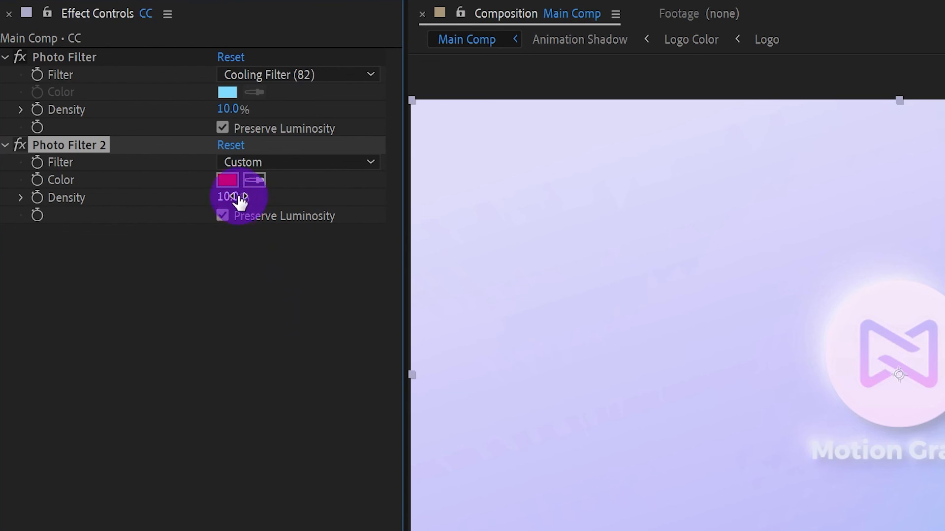
{"action": "left_click", "coordinate": [240, 197]}
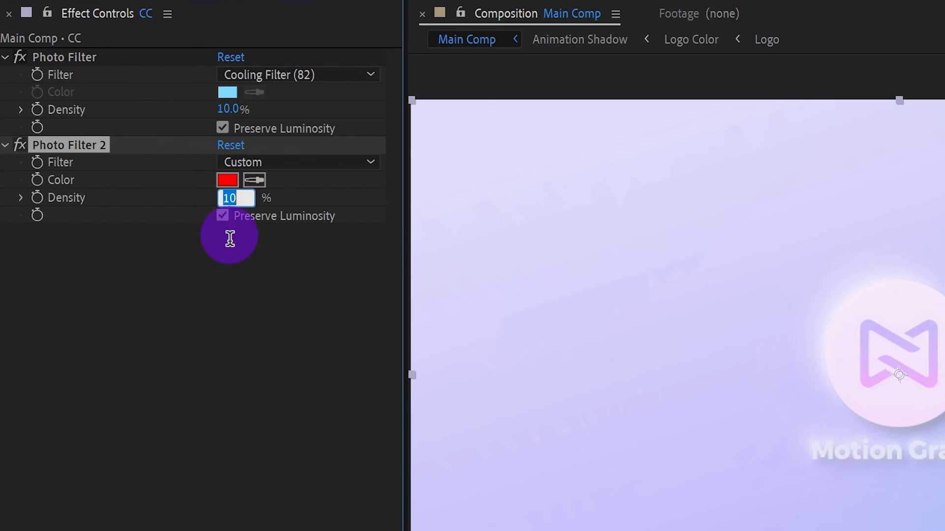
{"action": "key", "text": "Return"}
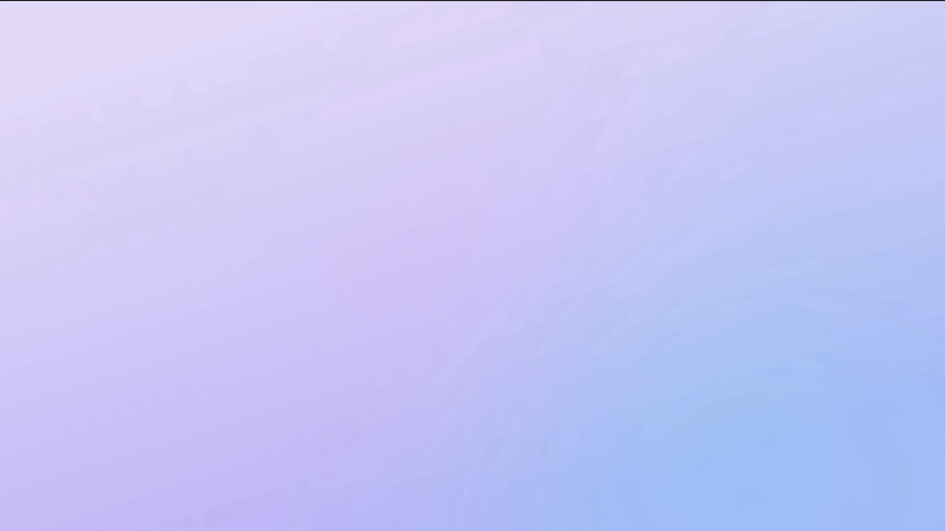